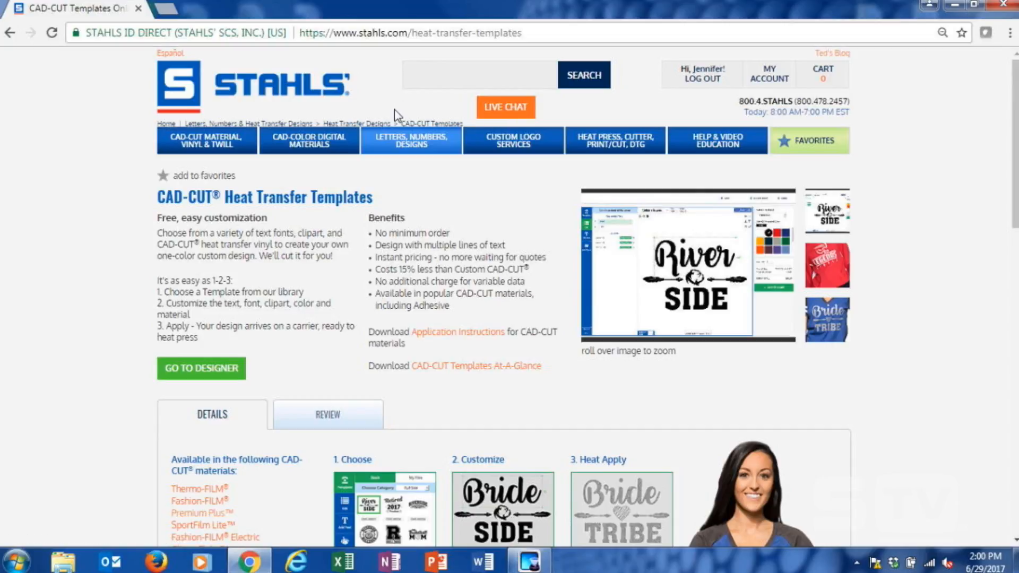
Step: Open the CAD-CUT Templates page under the heat transfer designs and launch its designer
mouse_move(410, 149)
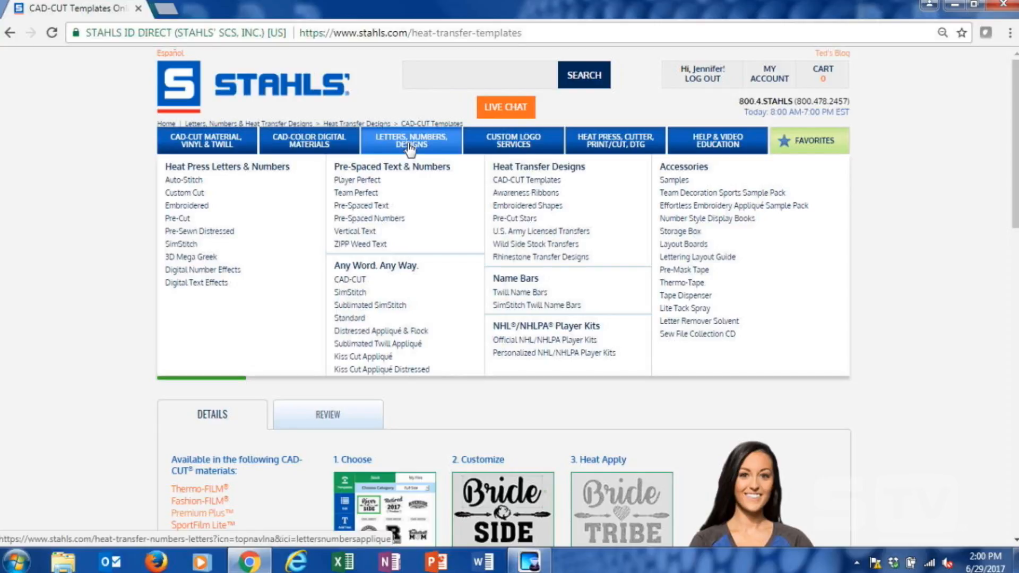
left_click(522, 180)
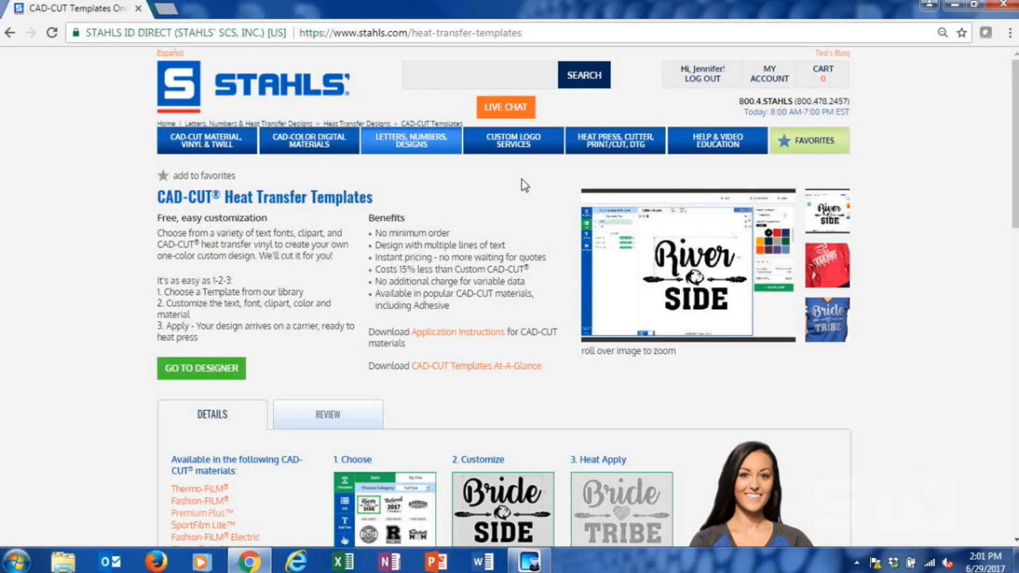
left_click(209, 372)
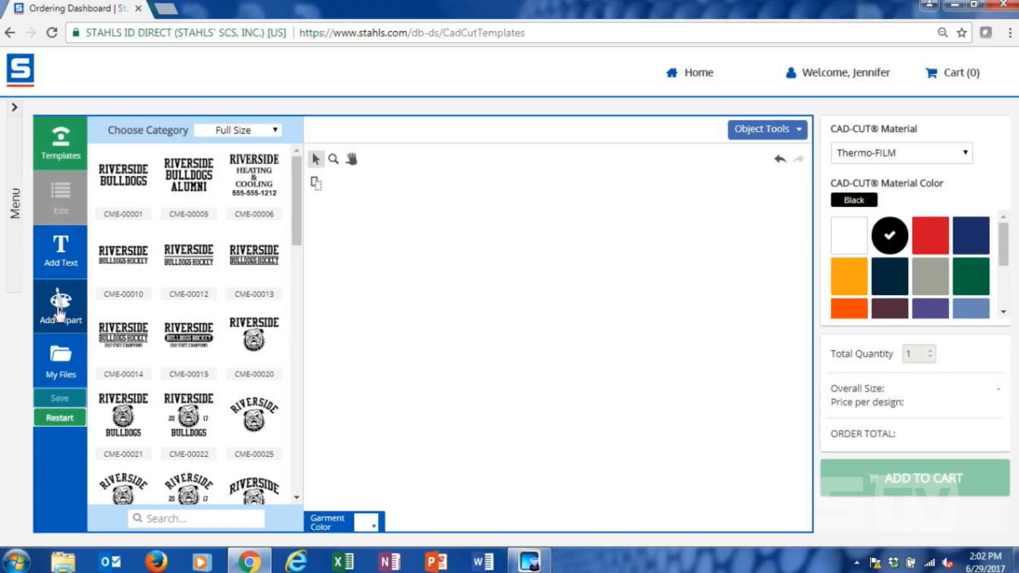
Step: Browse the Oversized template category, return to Full Size, and load template CME-00256 into the design area
left_click(238, 133)
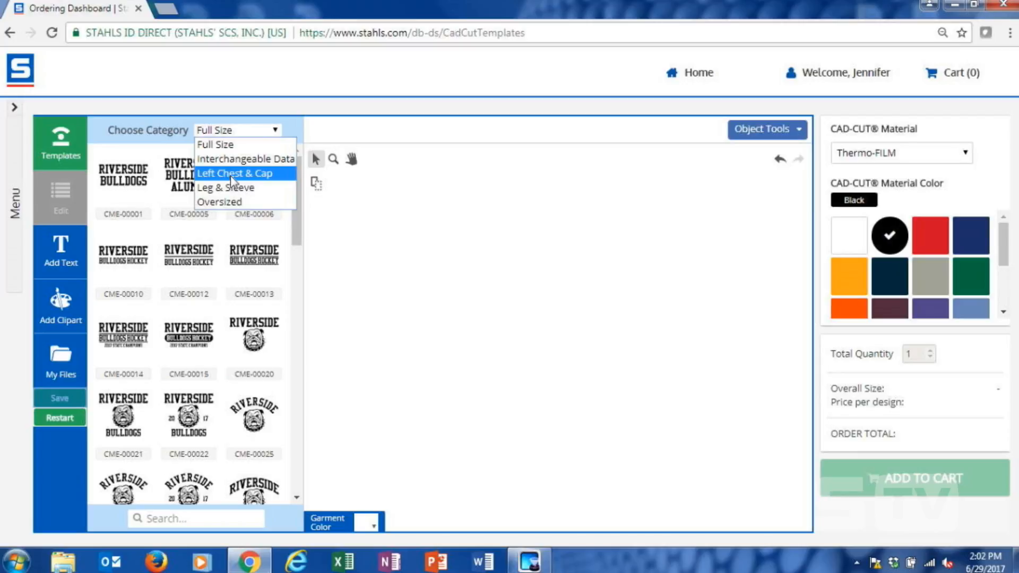
left_click(244, 204)
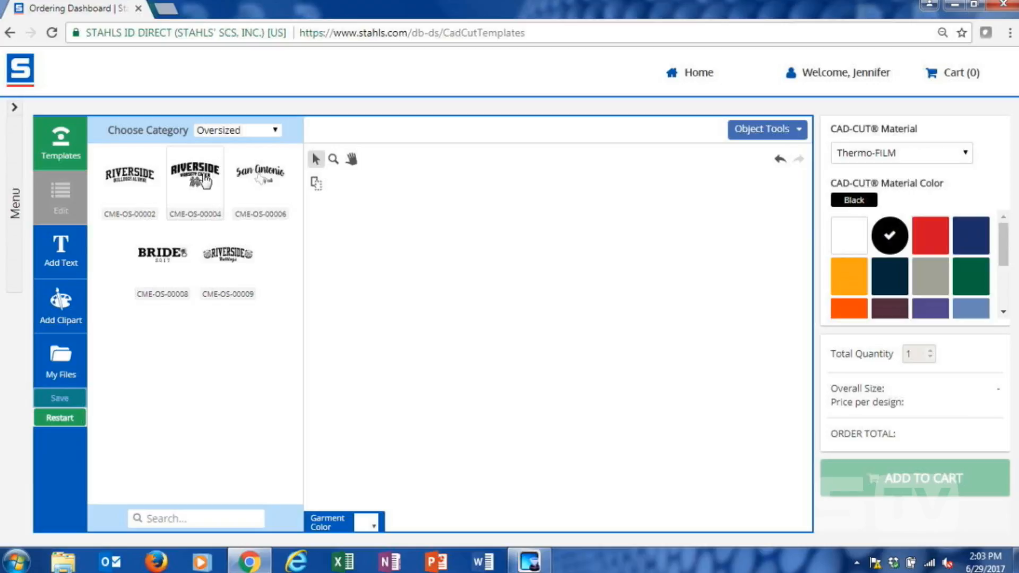
left_click(264, 129)
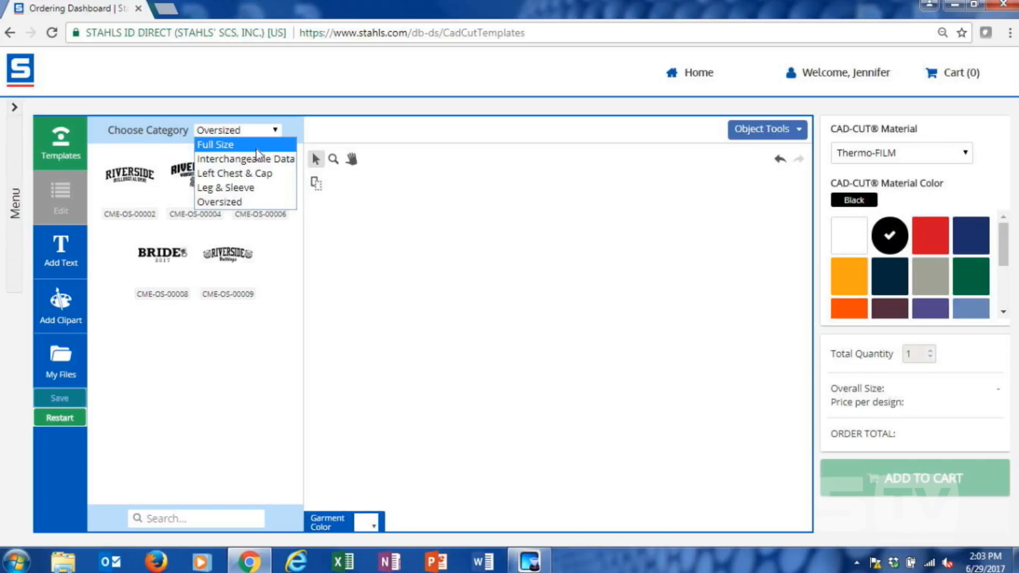
left_click(257, 152)
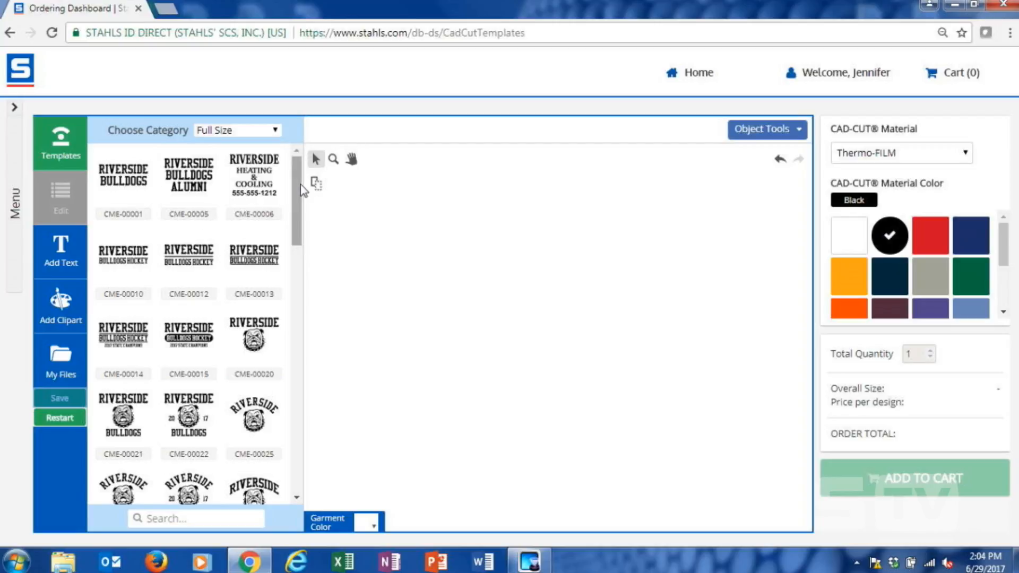
left_click_drag(300, 189, 303, 391)
left_click(136, 297)
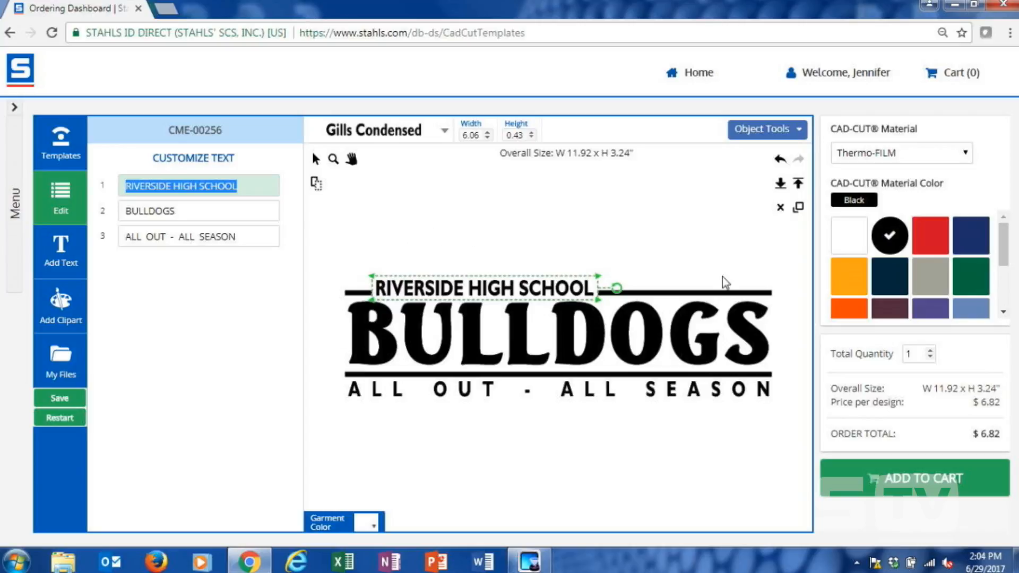
Step: Replace the template's second text line, BULLDOGS, with EAGLES
left_click(427, 355)
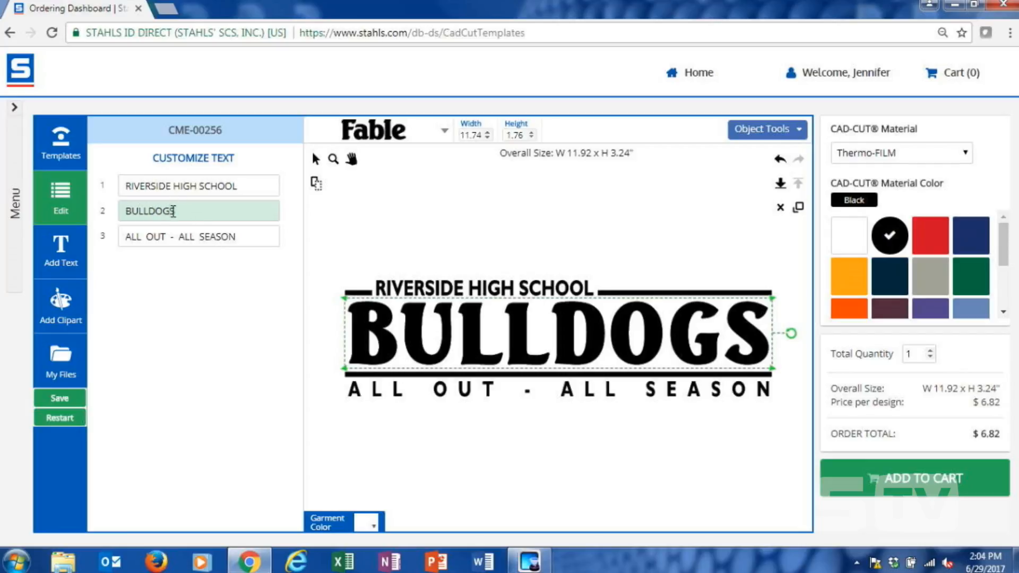
left_click(408, 293)
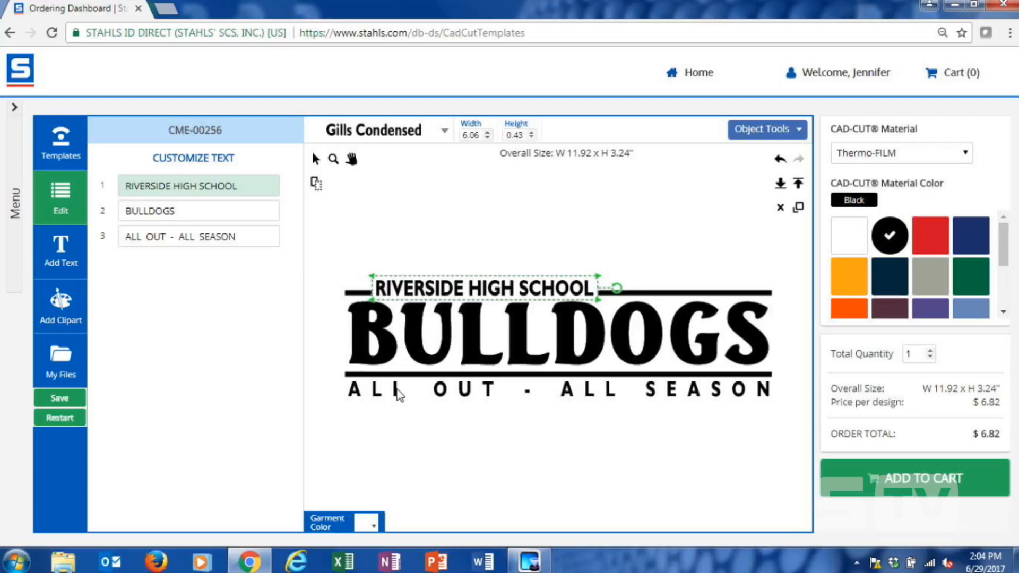
left_click(413, 334)
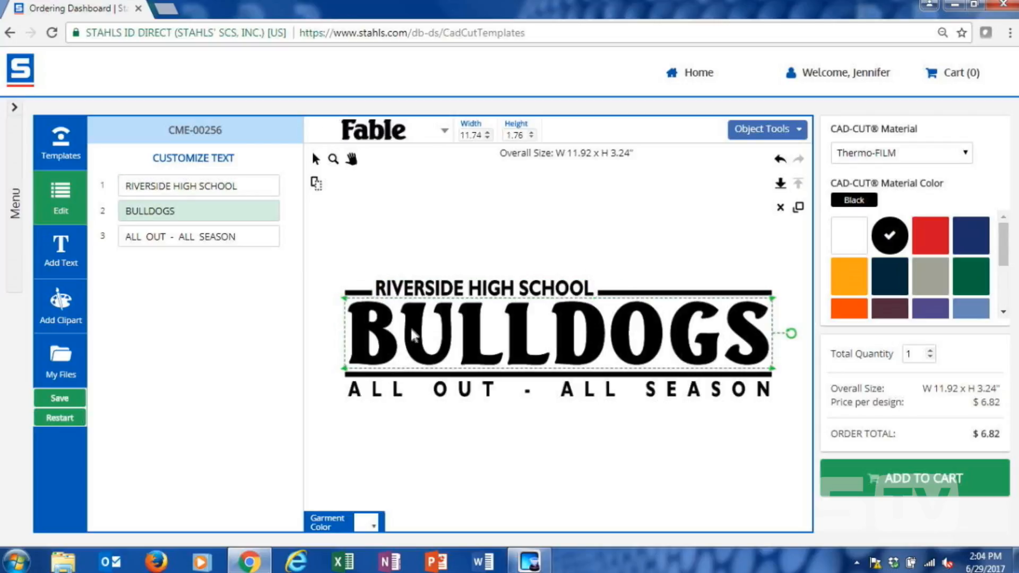
left_click(189, 212)
left_click_drag(189, 214, 112, 220)
key("Caps_Lock")
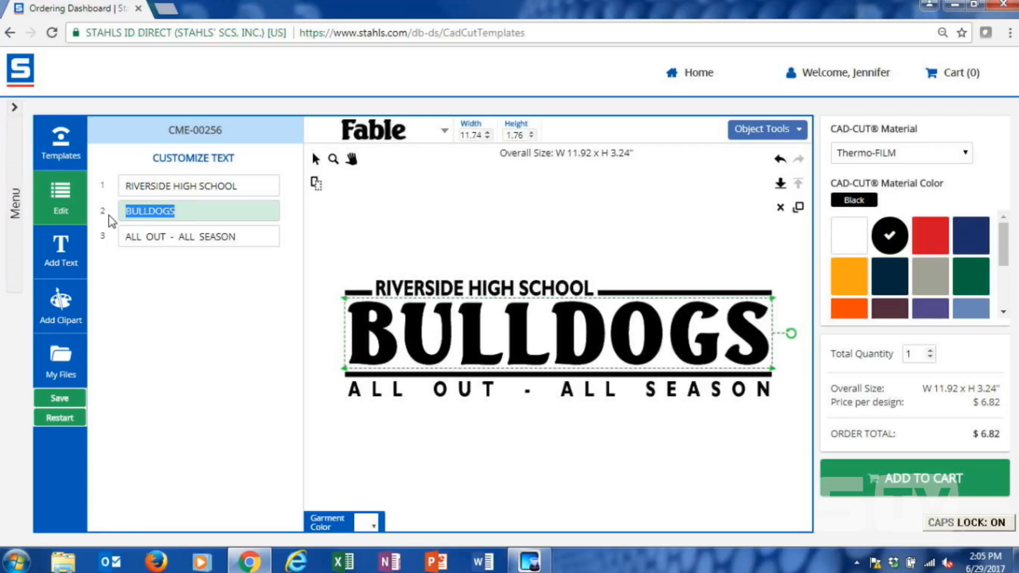
type("EAGLES")
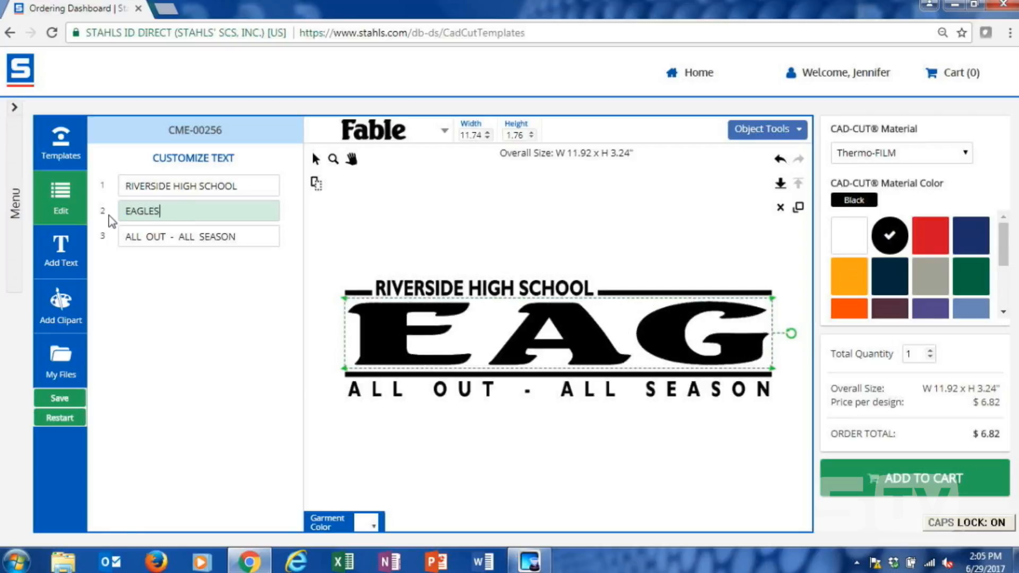
Step: Replace the first text line, RIVERSIDE HIGH SCHOOL, with EASTON
left_click(246, 189)
left_click_drag(236, 188, 118, 196)
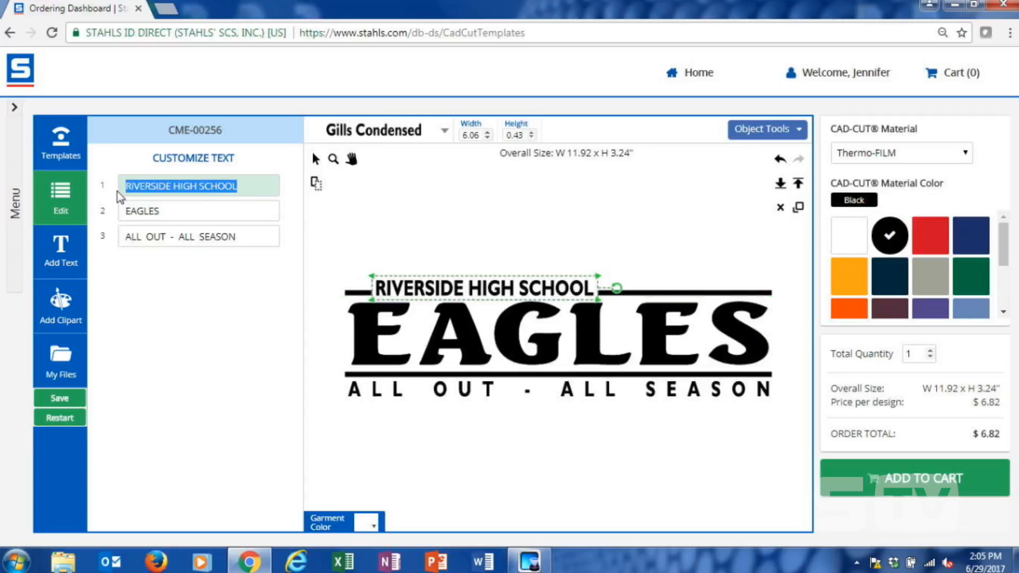
type("EASTON")
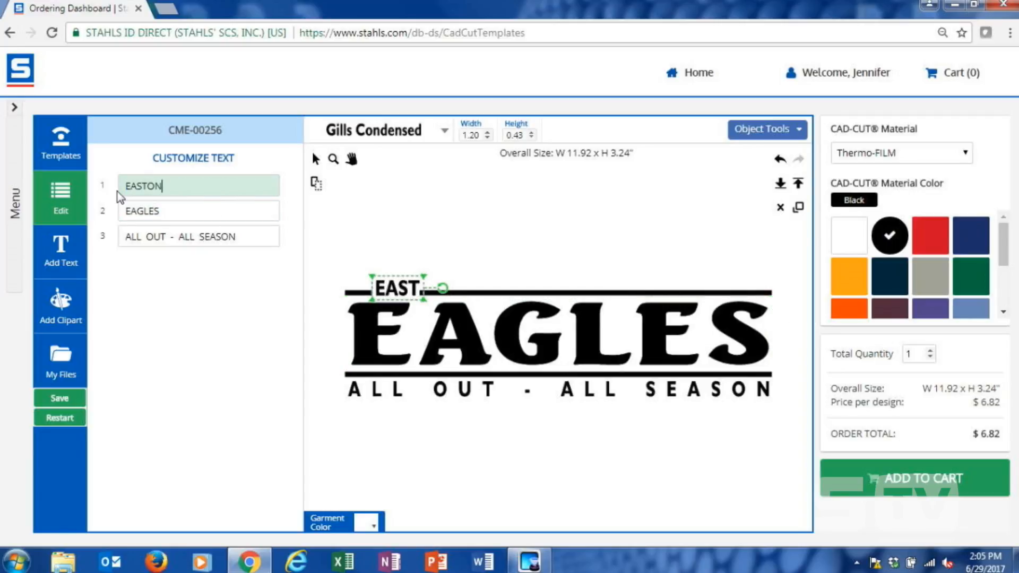
Step: Replace the third text line with FEDERATION BASEBALL and deselect it
left_click(205, 237)
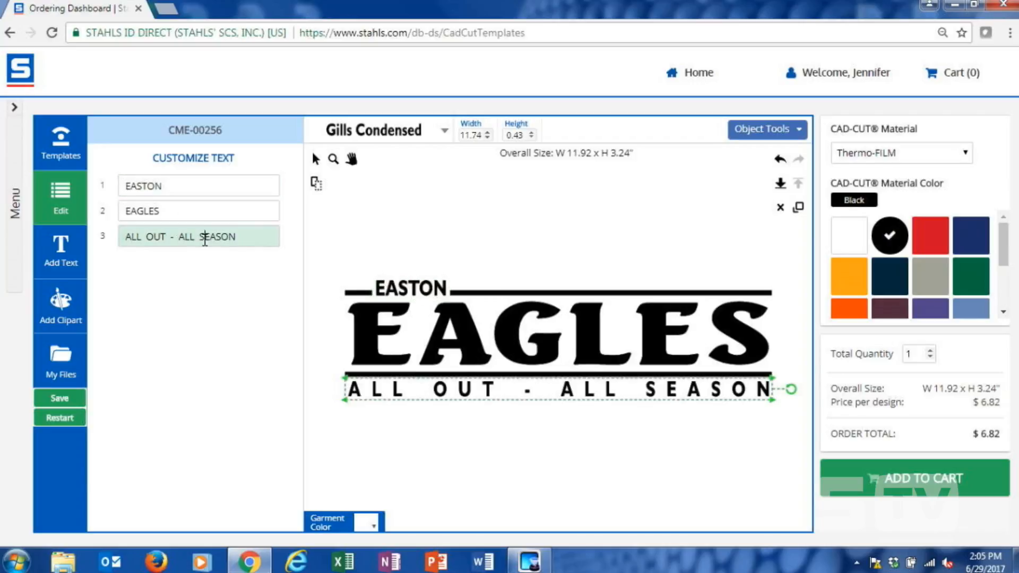
left_click_drag(257, 237, 73, 240)
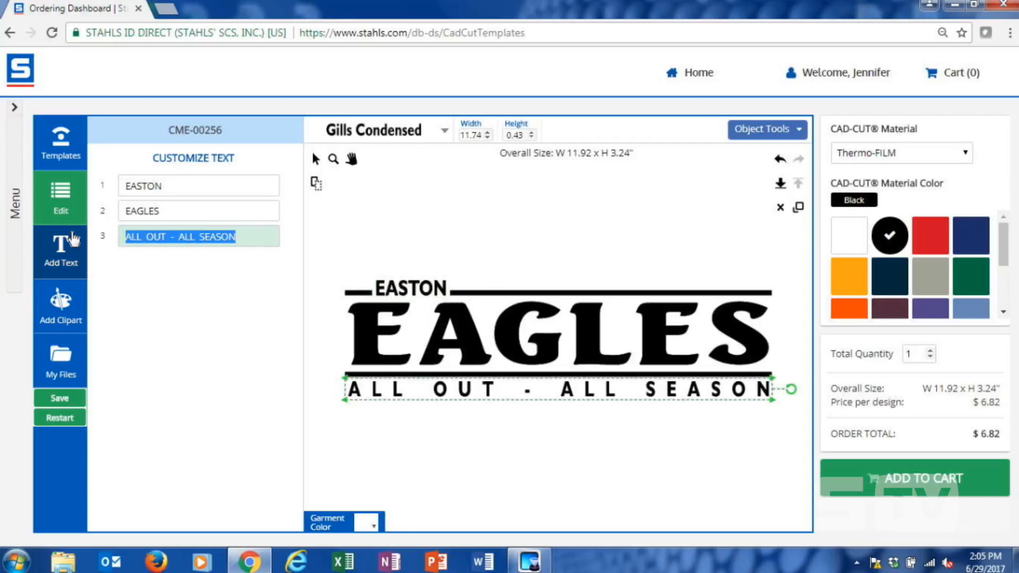
type("F")
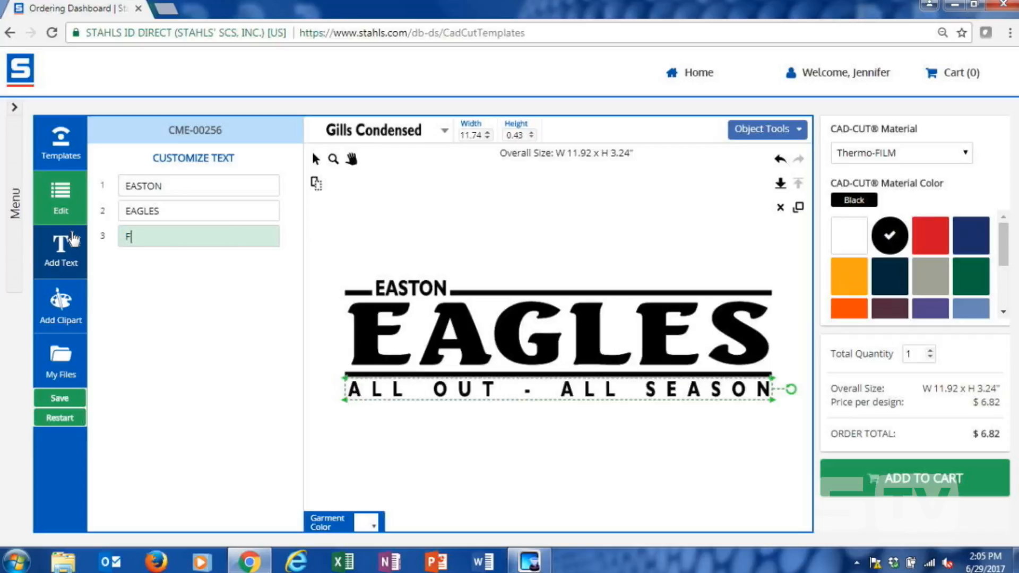
type("EDERATION BASEB")
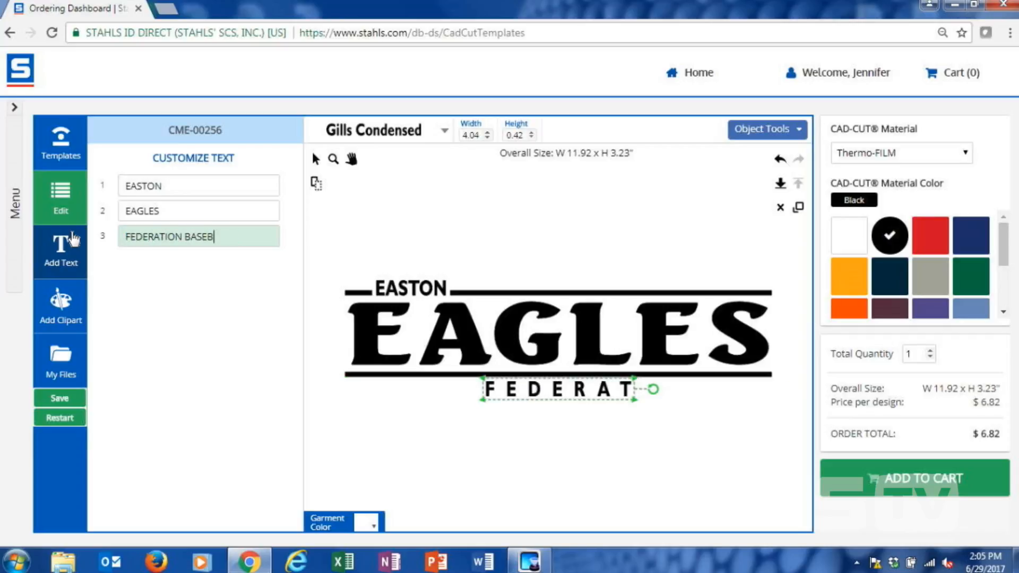
type("ALL")
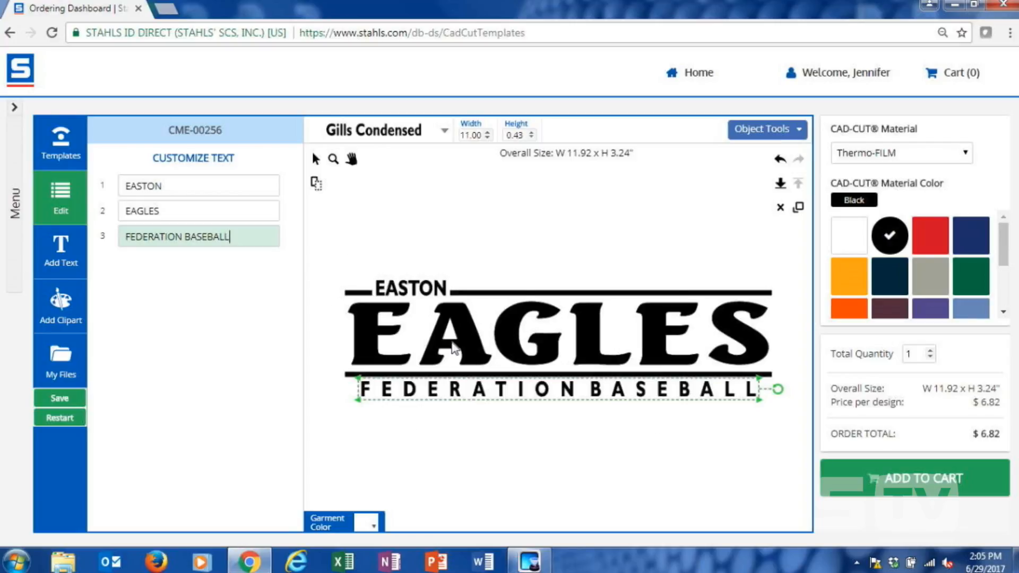
left_click(913, 356)
left_click(484, 253)
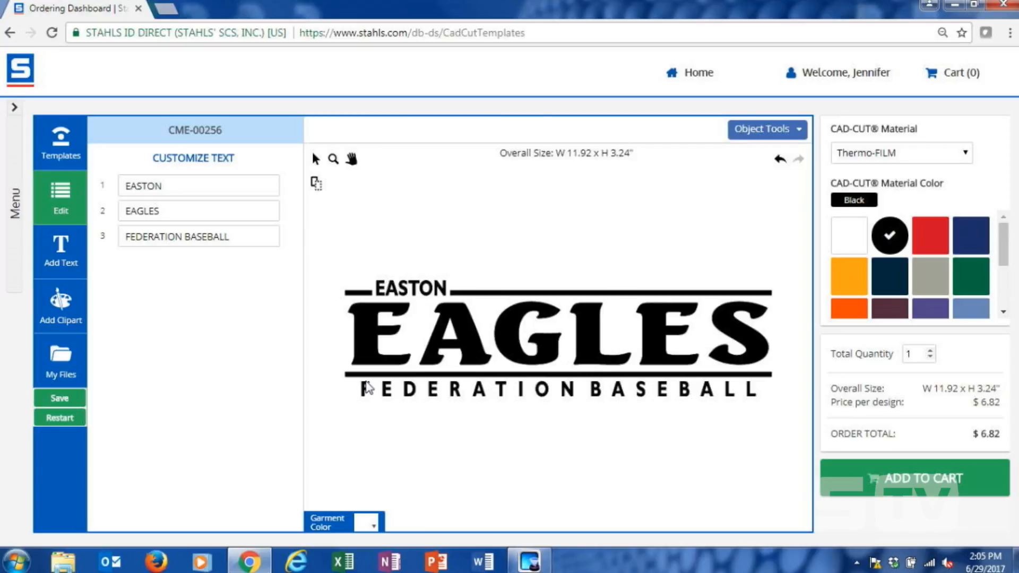
Step: Select the entire design as a group and set its overall width to 12.00 inches
left_click(373, 346)
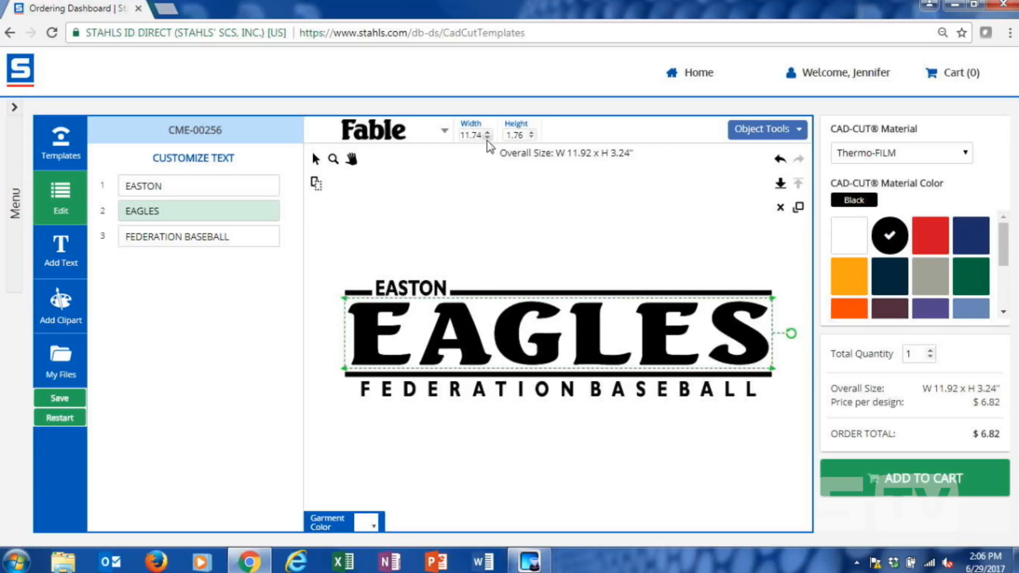
double_click(507, 135)
left_click(521, 209)
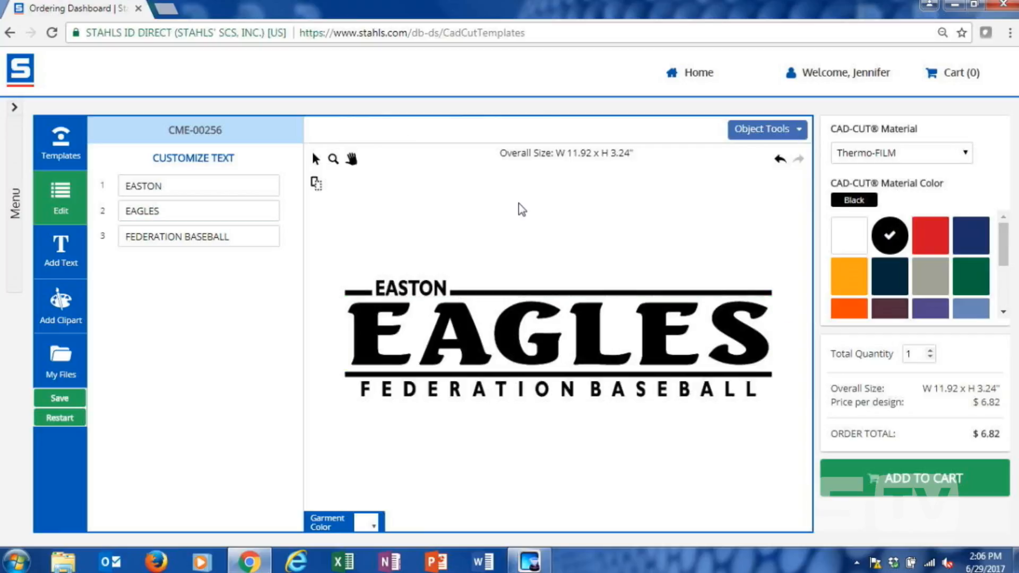
left_click_drag(322, 244, 807, 461)
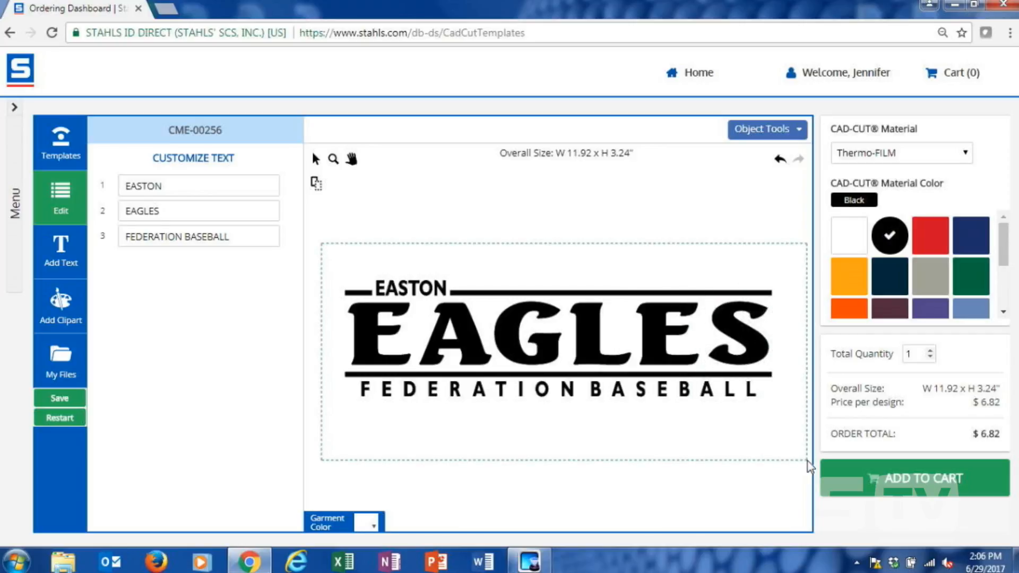
left_click_drag(807, 461, 807, 461)
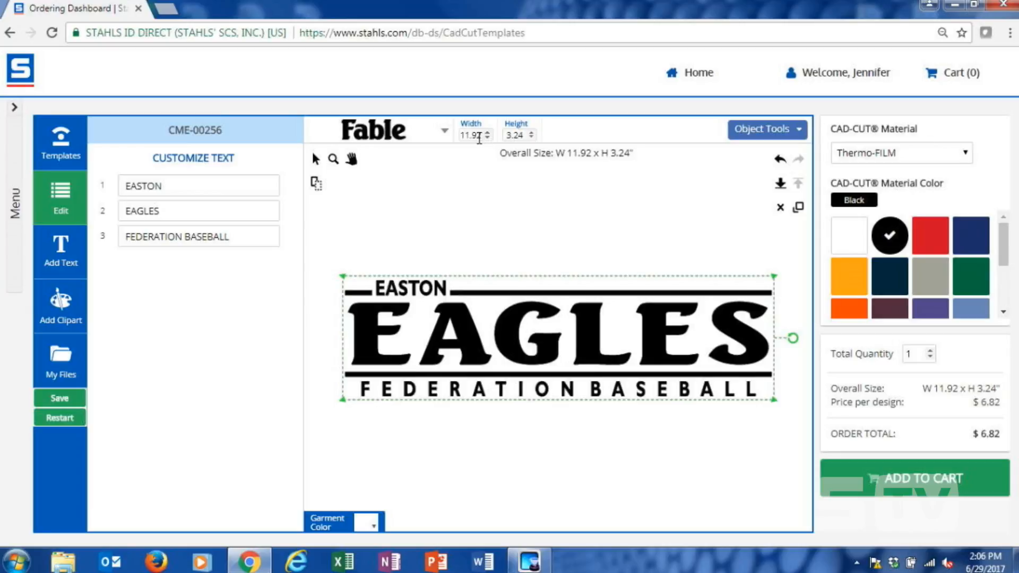
left_click_drag(481, 137, 461, 136)
type("12.00")
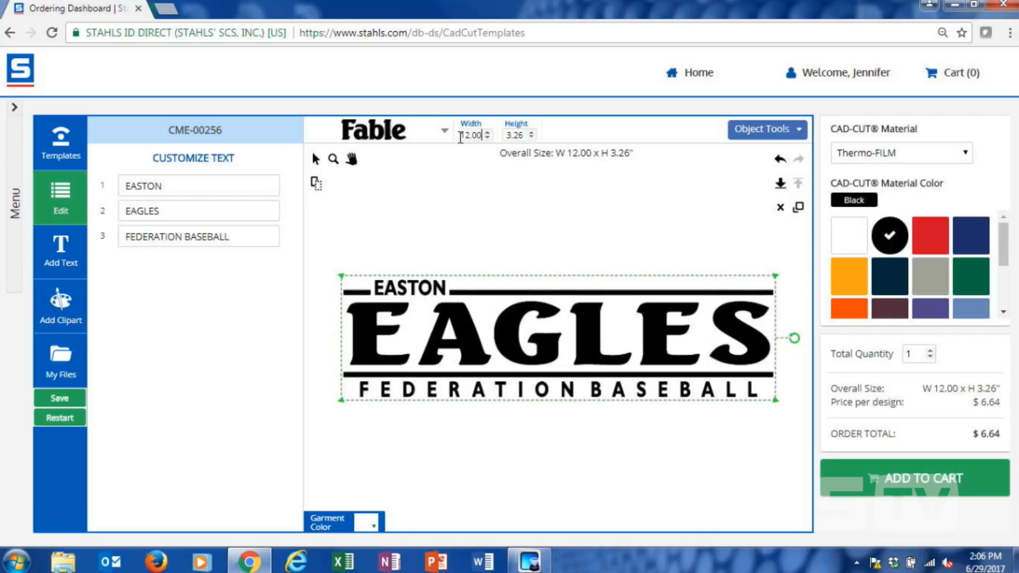
left_click(550, 269)
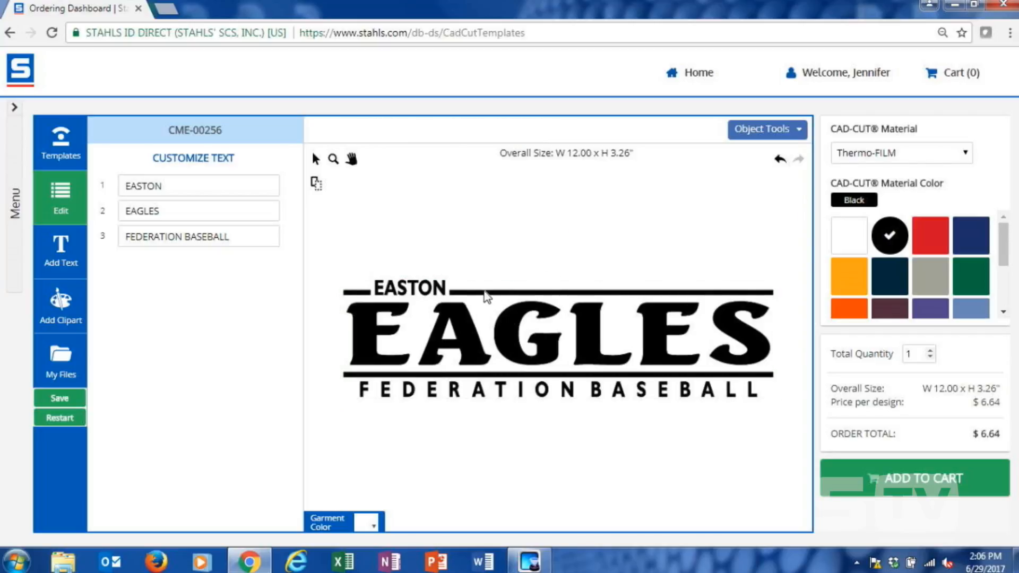
Step: Change the font of the EAGLES text line to Deco
left_click(454, 340)
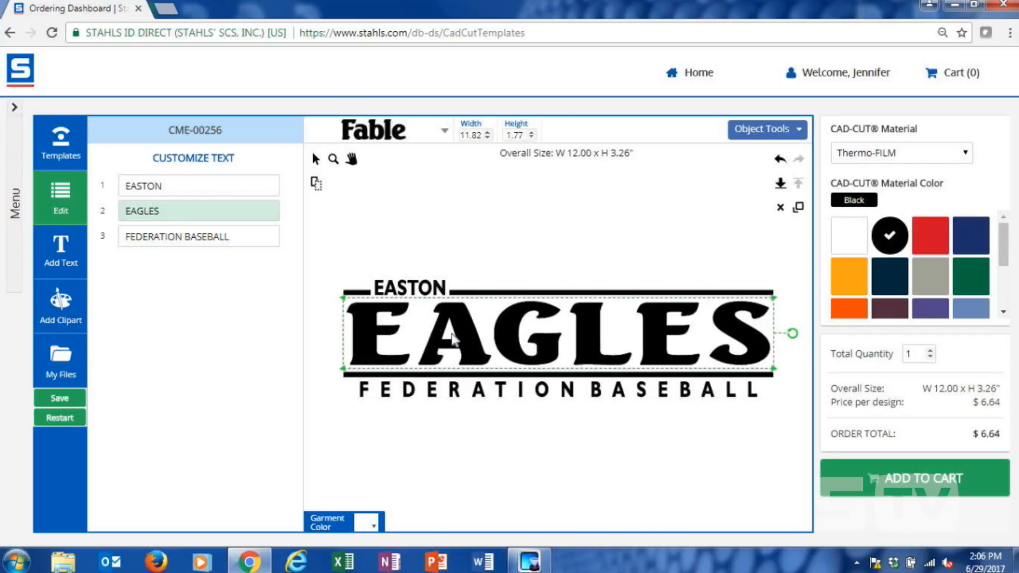
left_click(422, 131)
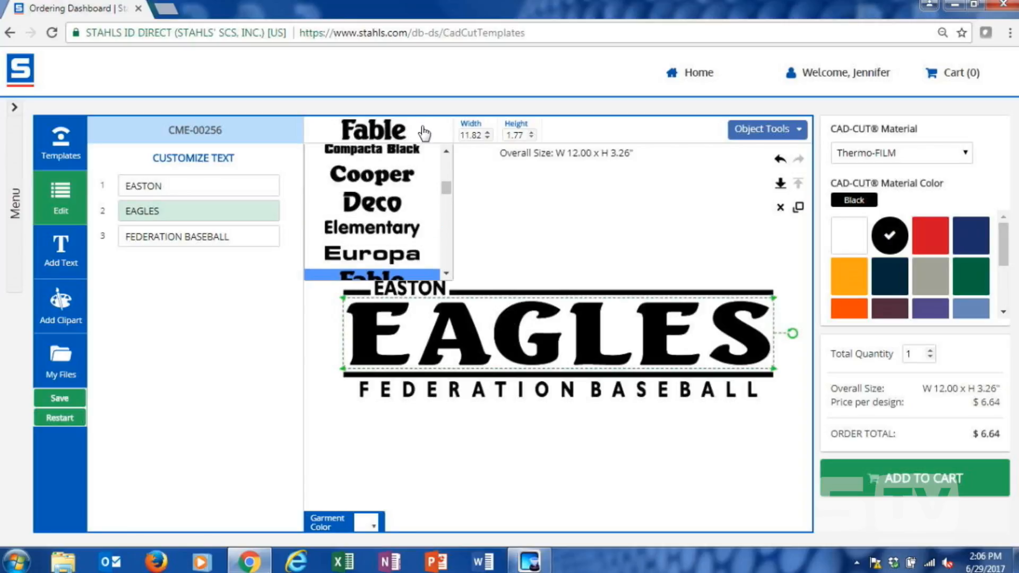
mouse_move(447, 187)
left_mouse_down()
mouse_move(449, 163)
mouse_move(438, 239)
mouse_move(444, 189)
left_mouse_up()
left_click(395, 239)
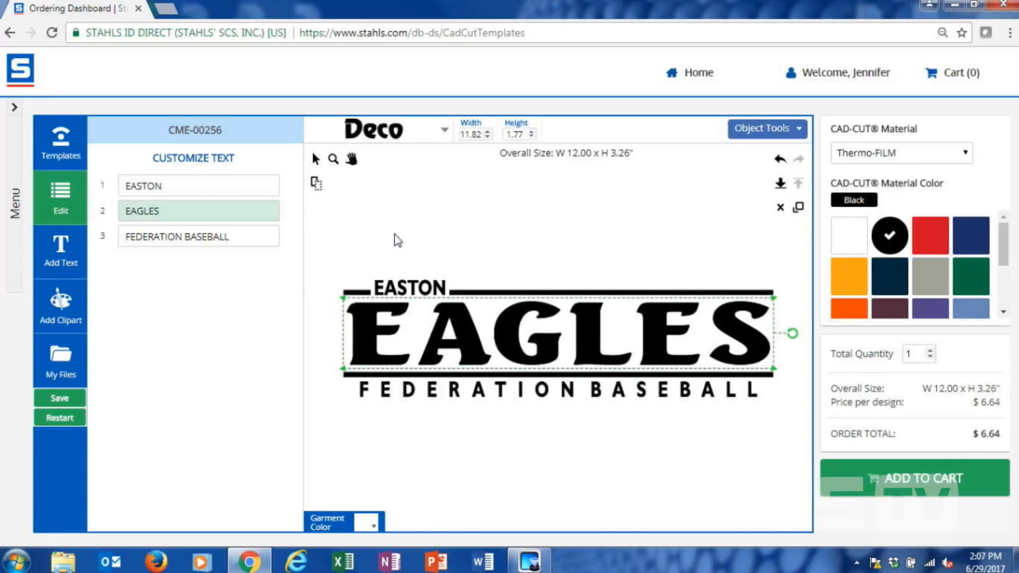
left_click(464, 221)
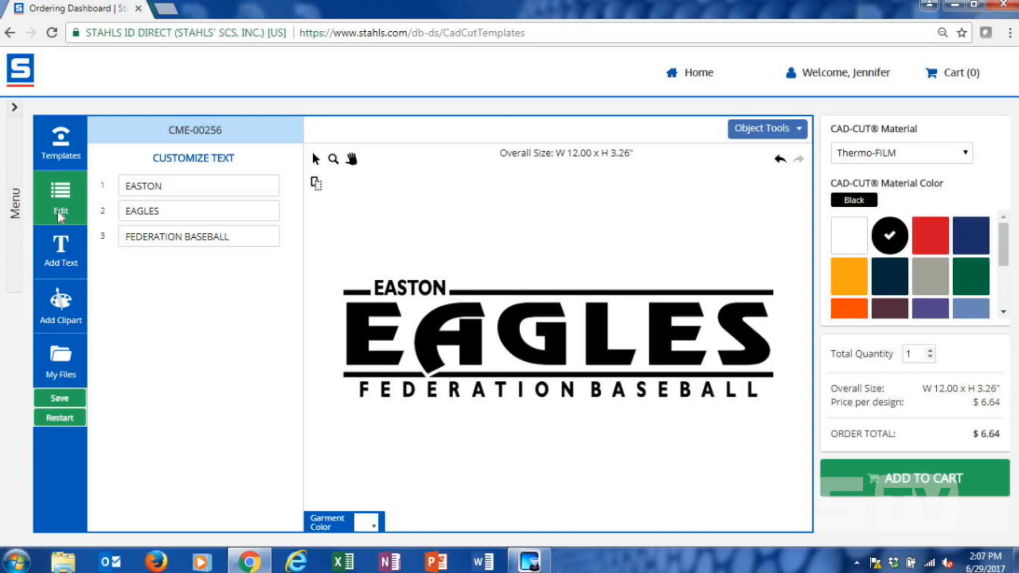
Step: Open the mascot clipart library and compare its Less Detail and More Detail versions, ending on Less Detail
left_click(55, 306)
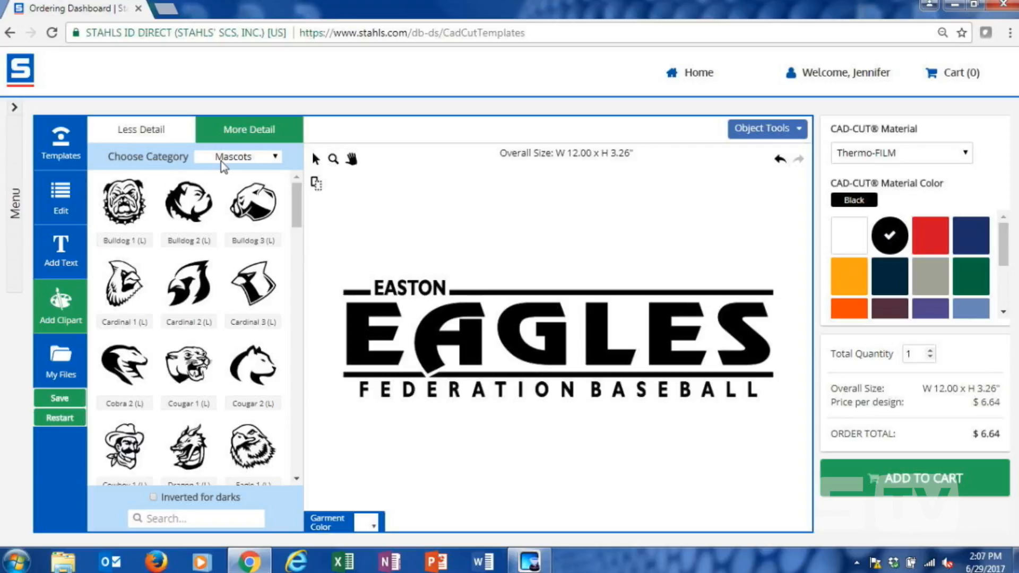
left_click(162, 132)
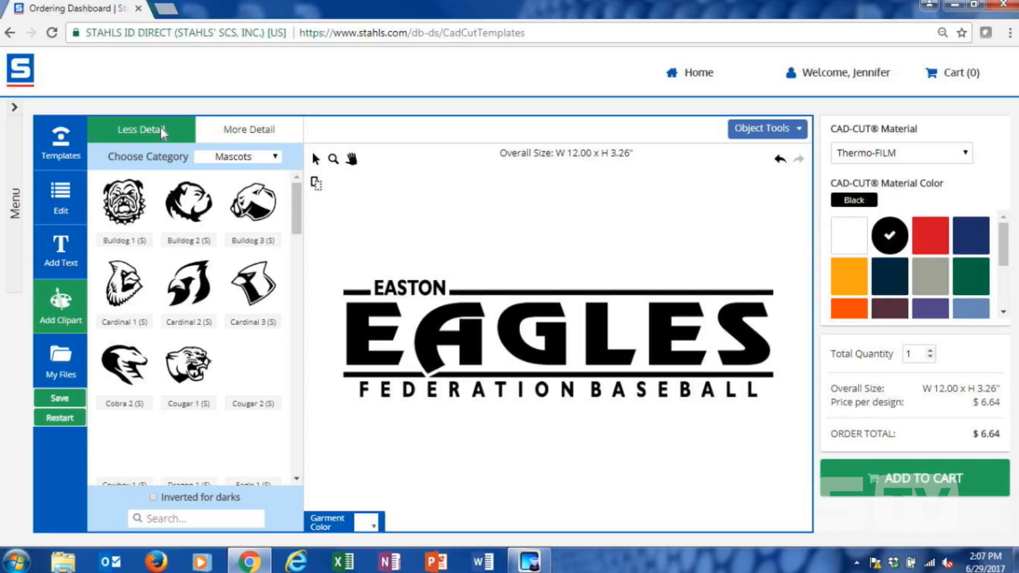
left_click(256, 125)
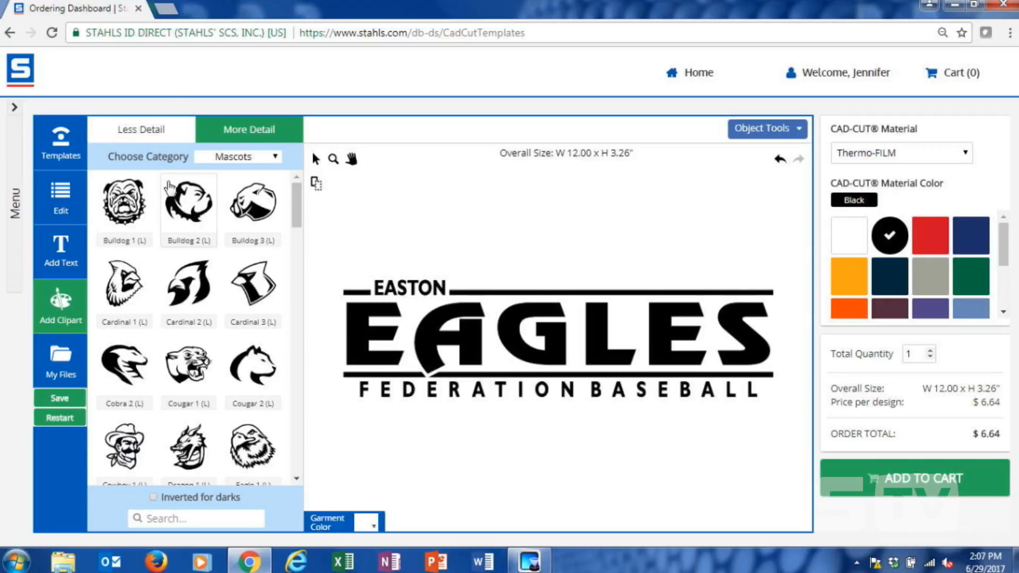
left_click(158, 131)
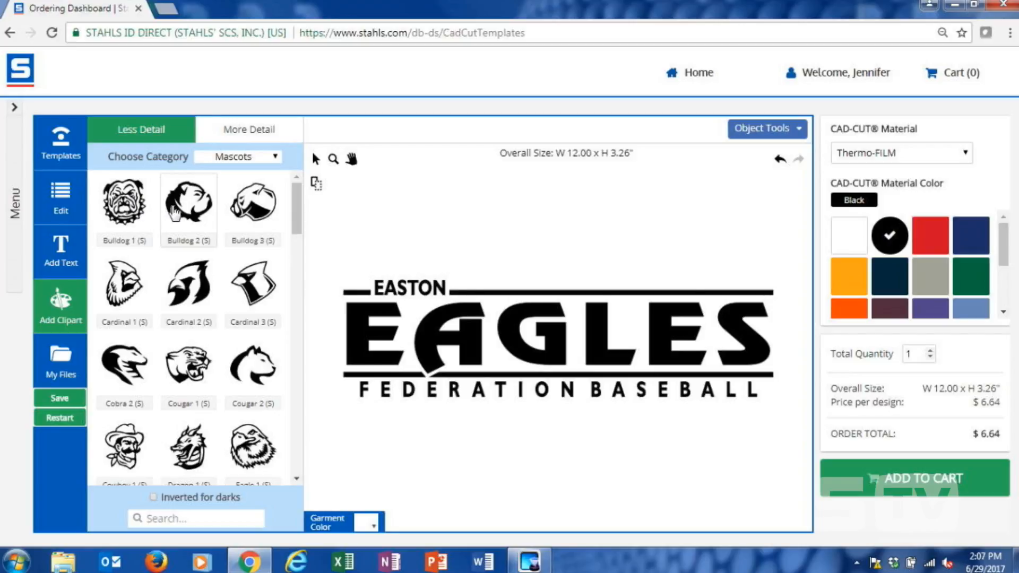
Step: Switch the clipart library to More Detail, view the Occupations category, and browse the Sports category
left_click(243, 133)
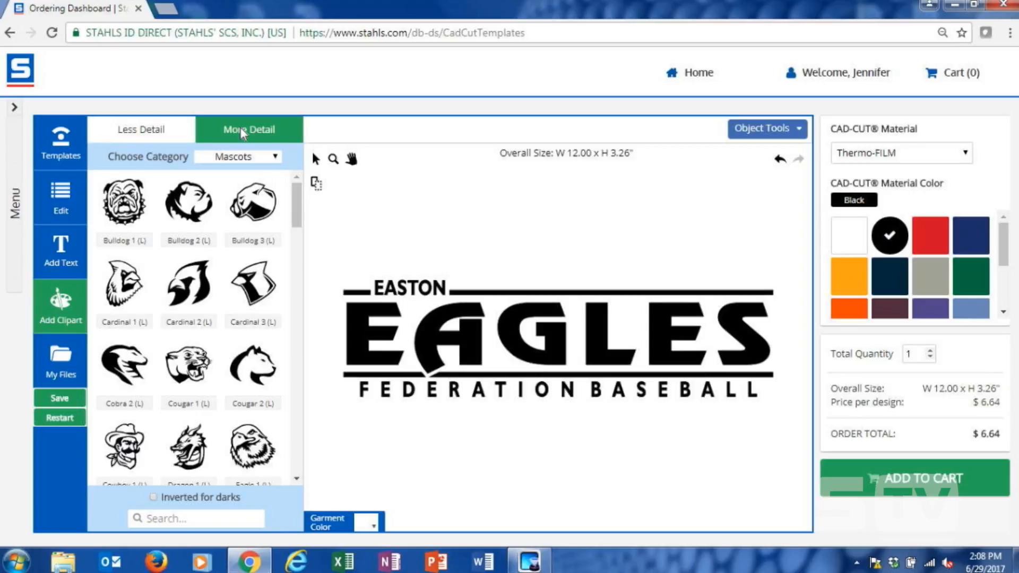
left_click(248, 158)
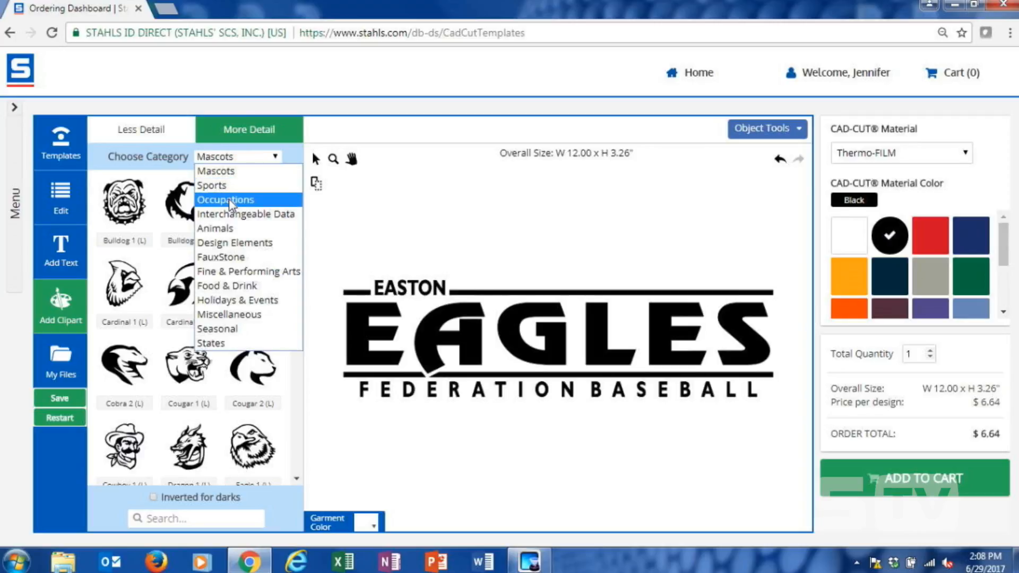
left_click(228, 198)
left_click(250, 154)
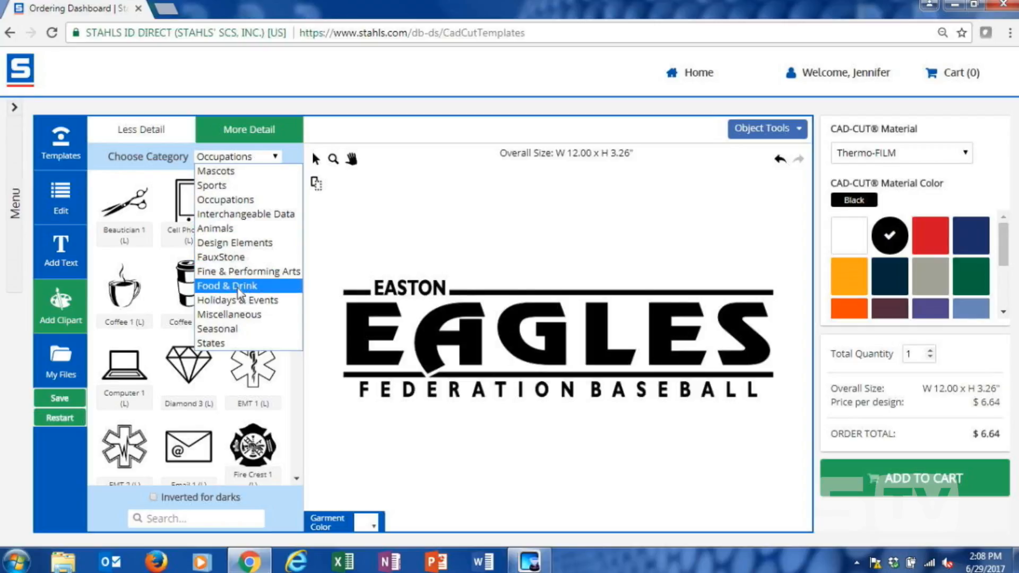
left_click(233, 187)
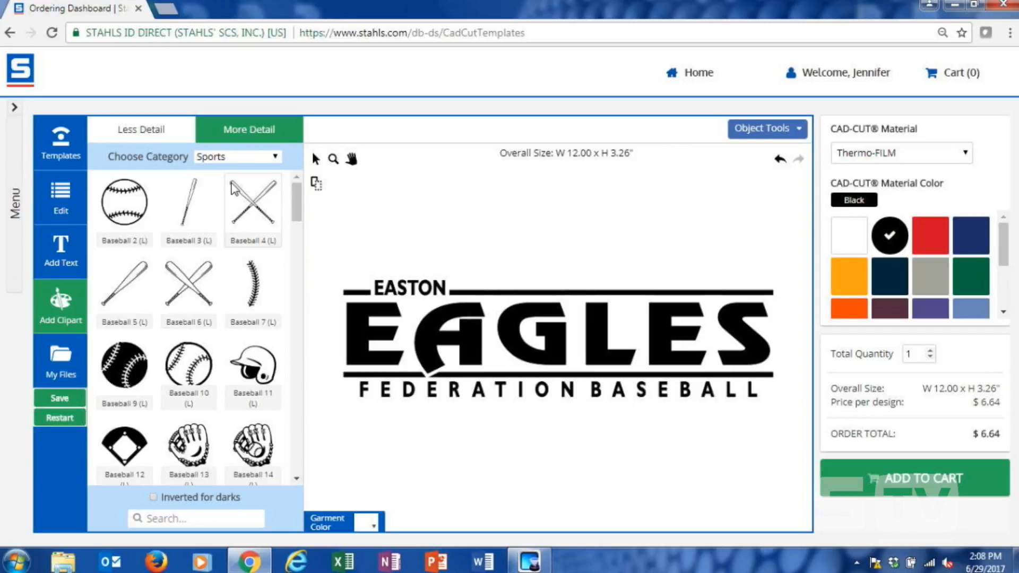
left_click_drag(294, 198, 292, 235)
Step: Search the clipart library for BASEBALL and add the Baseball 15 (L) batter to the design
left_click(196, 520)
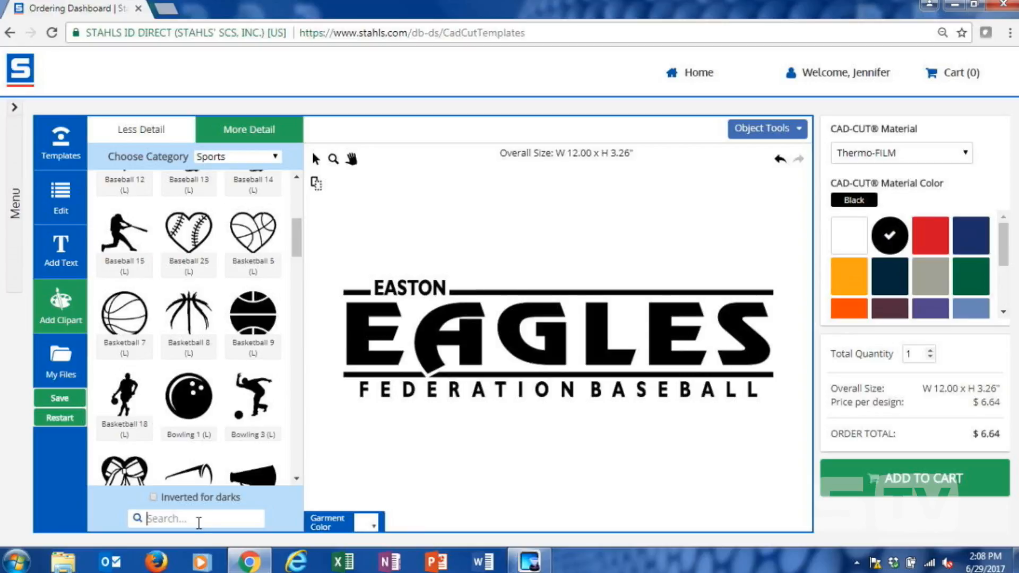
type("BASEBALL")
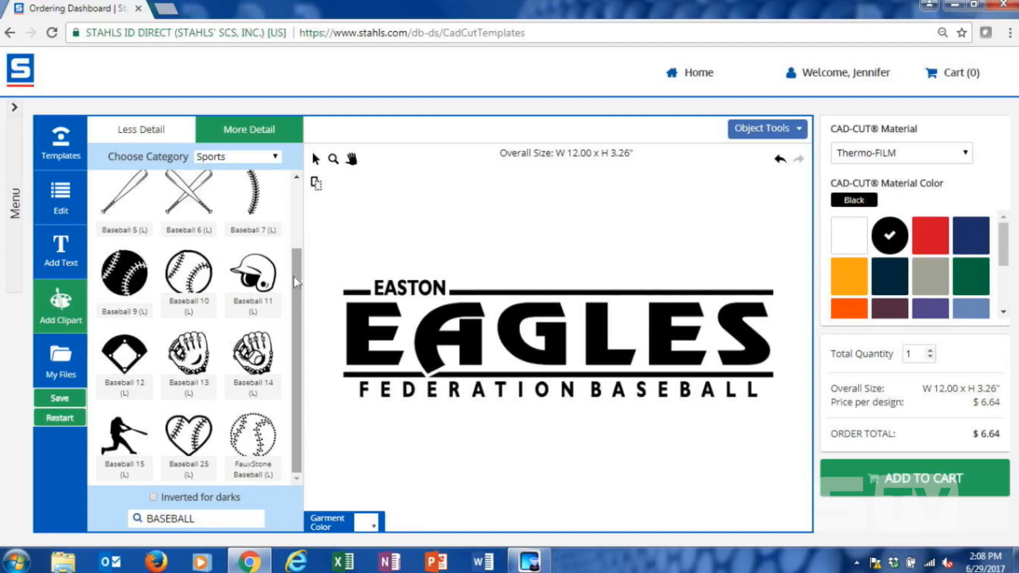
scroll(297, 273, "up", 2)
left_click_drag(299, 276, 293, 309)
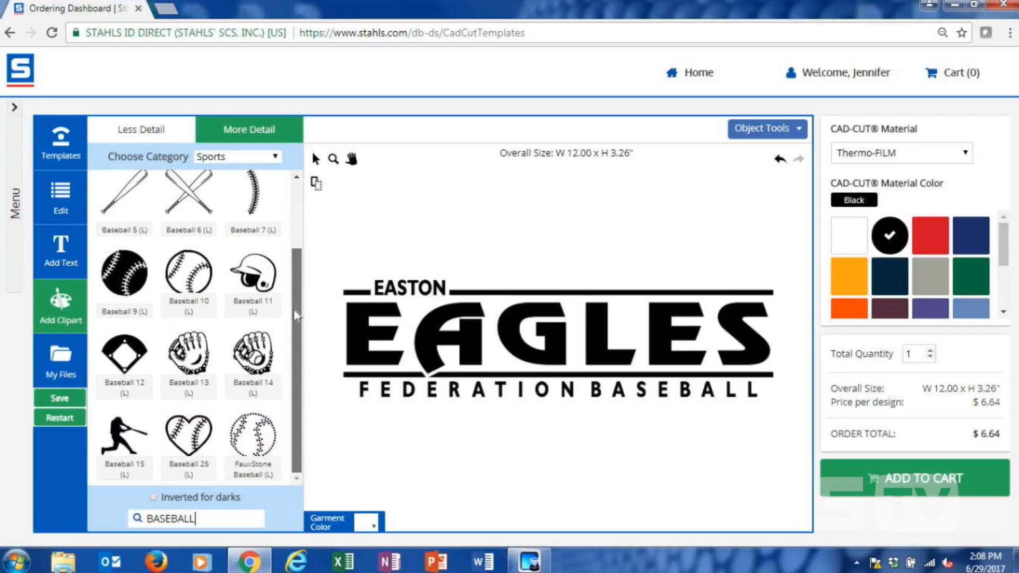
left_click(124, 443)
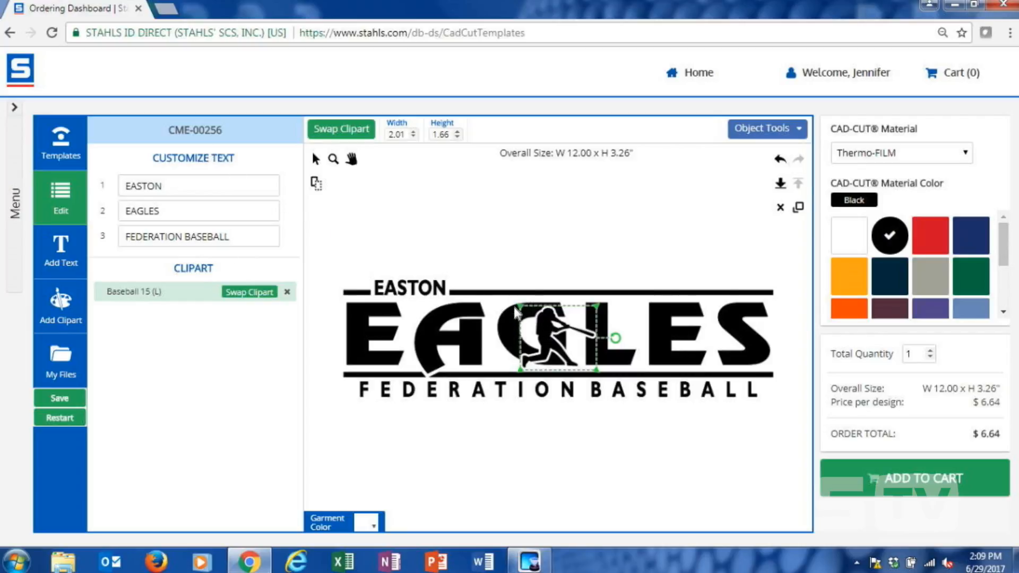
Step: Enlarge the batter clipart to about 6.20 × 5.14 inches and position it over the A and G of EAGLES
left_click_drag(597, 306, 747, 179)
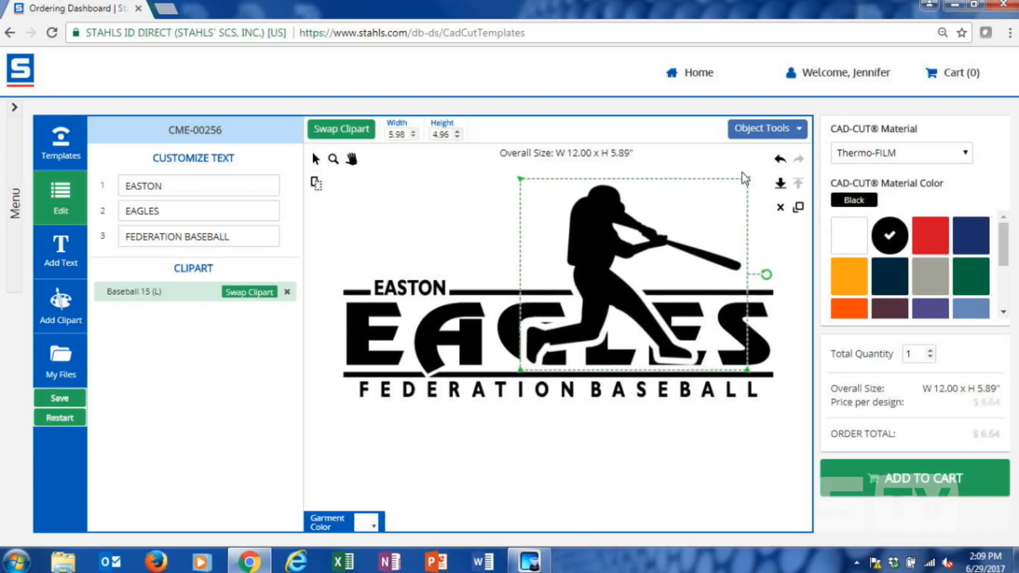
left_click_drag(520, 375, 515, 384)
left_click_drag(596, 266, 489, 302)
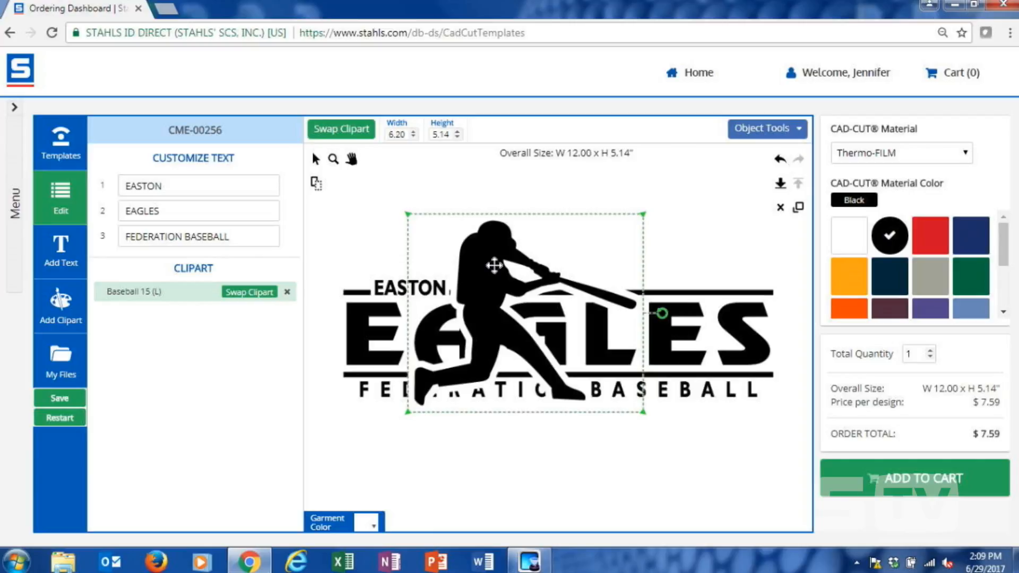
left_click_drag(494, 266, 523, 276)
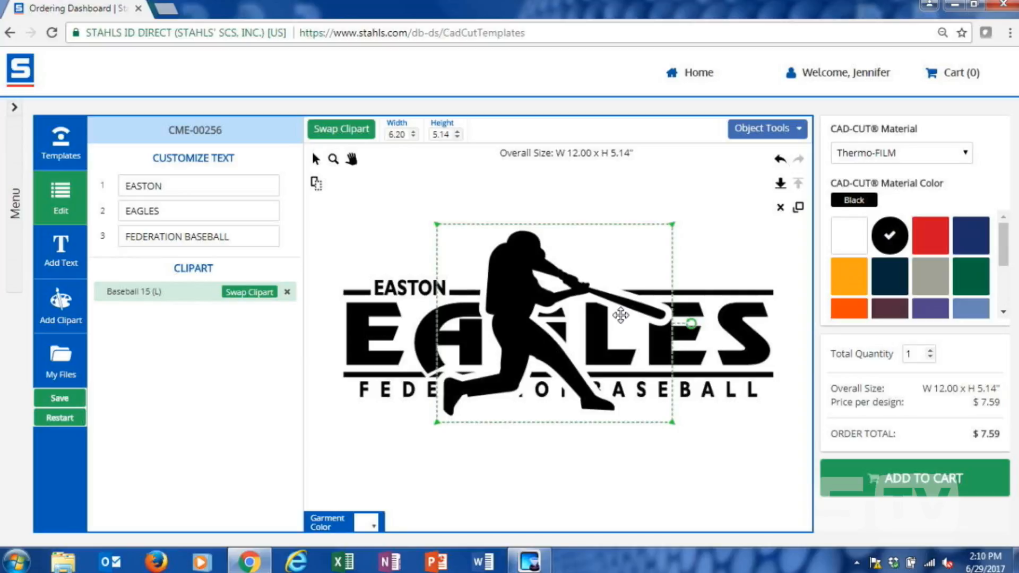
left_click_drag(533, 287, 507, 280)
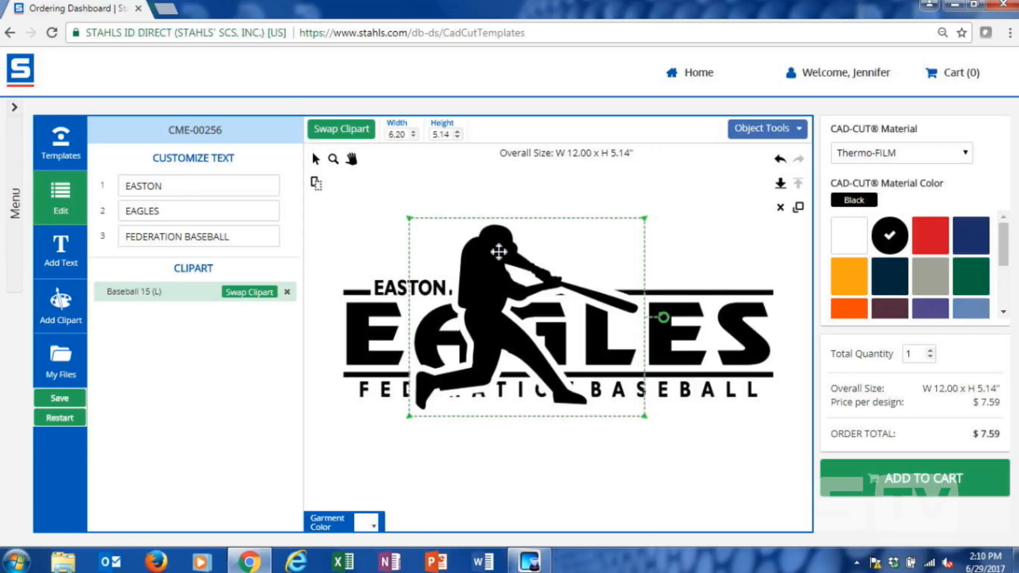
Step: Send the batter clipart behind the EAGLES and FEDERATION BASEBALL lines and enlarge it to about 7.43 × 6.16 inches
left_click(779, 184)
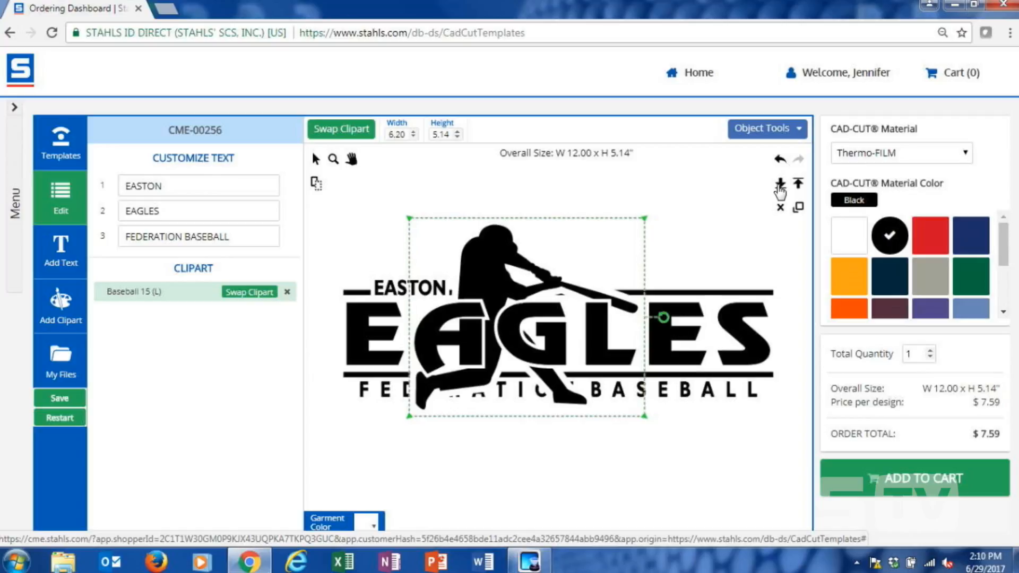
left_click(779, 185)
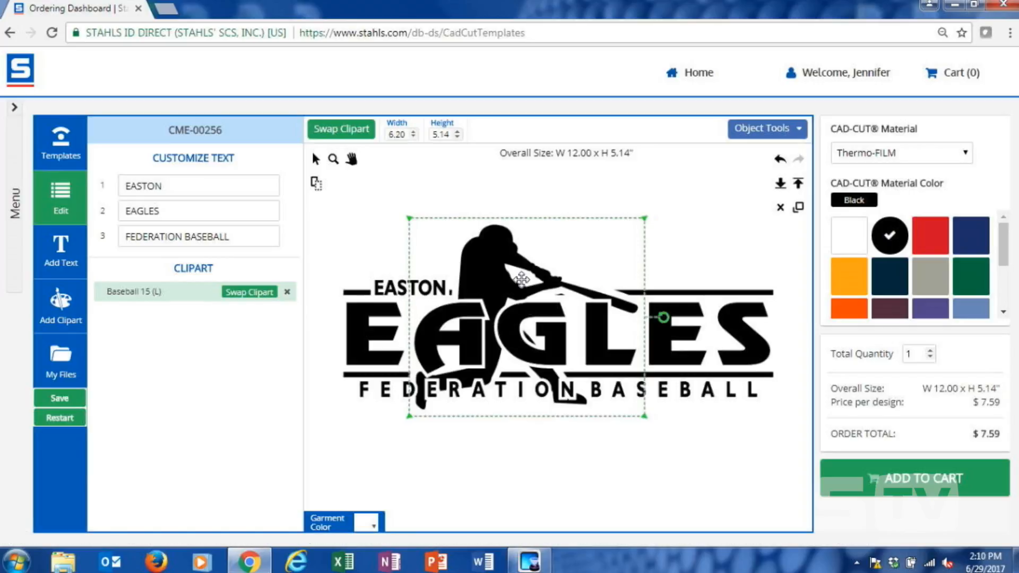
left_click_drag(487, 285, 473, 273)
left_click_drag(626, 208, 645, 175)
left_click_drag(508, 229, 508, 230)
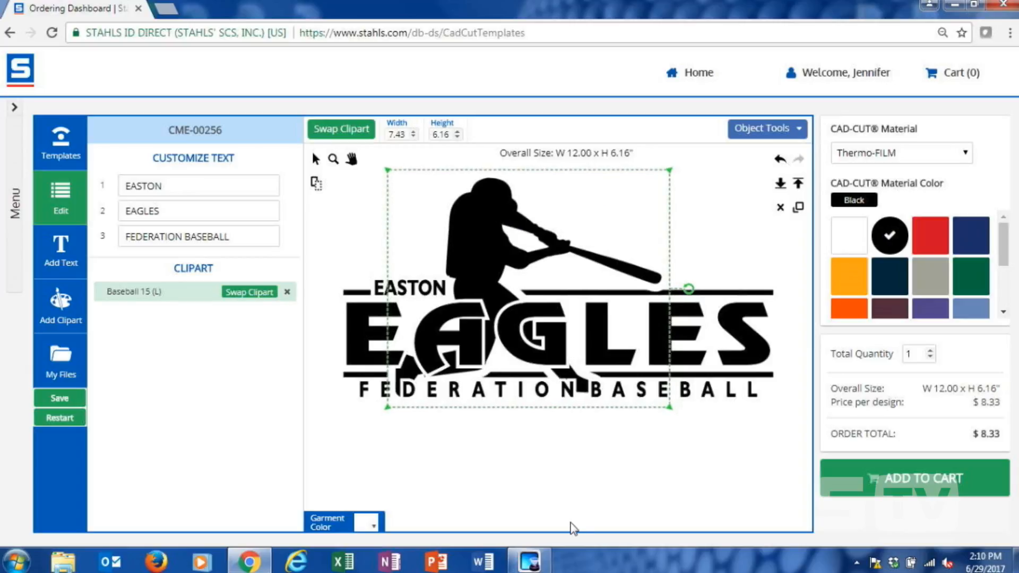
left_click(598, 447)
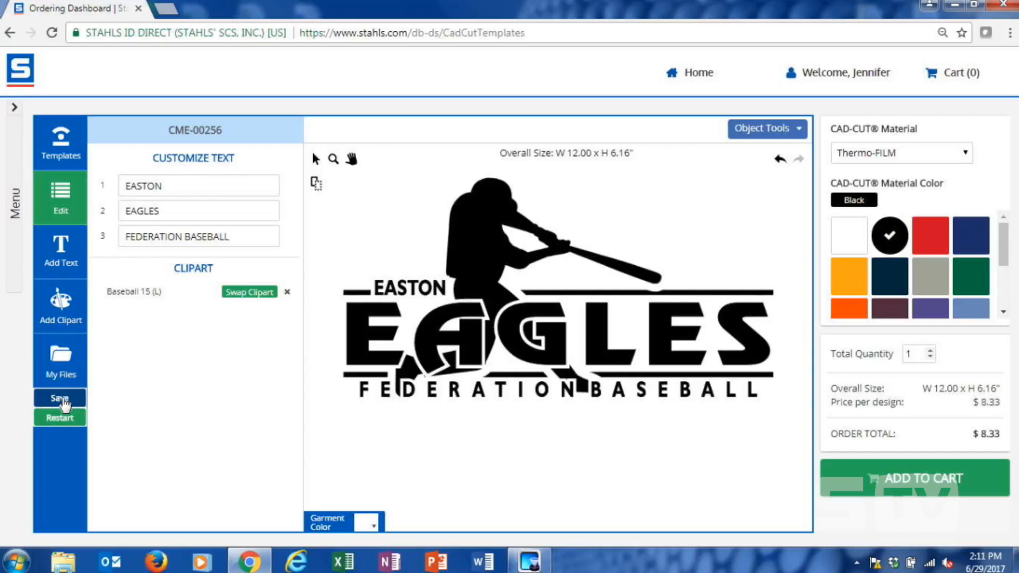
left_click(406, 204)
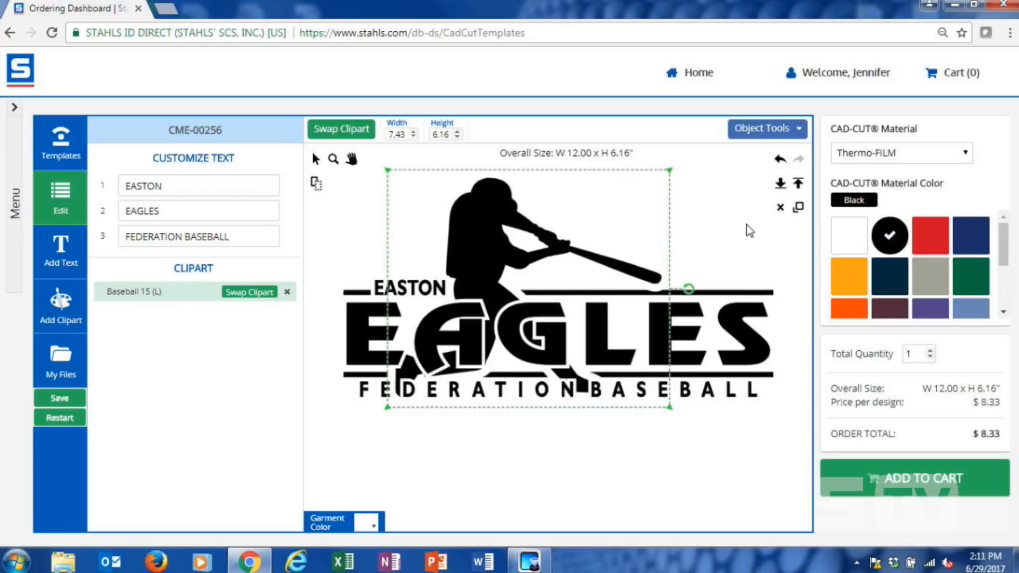
left_click(732, 251)
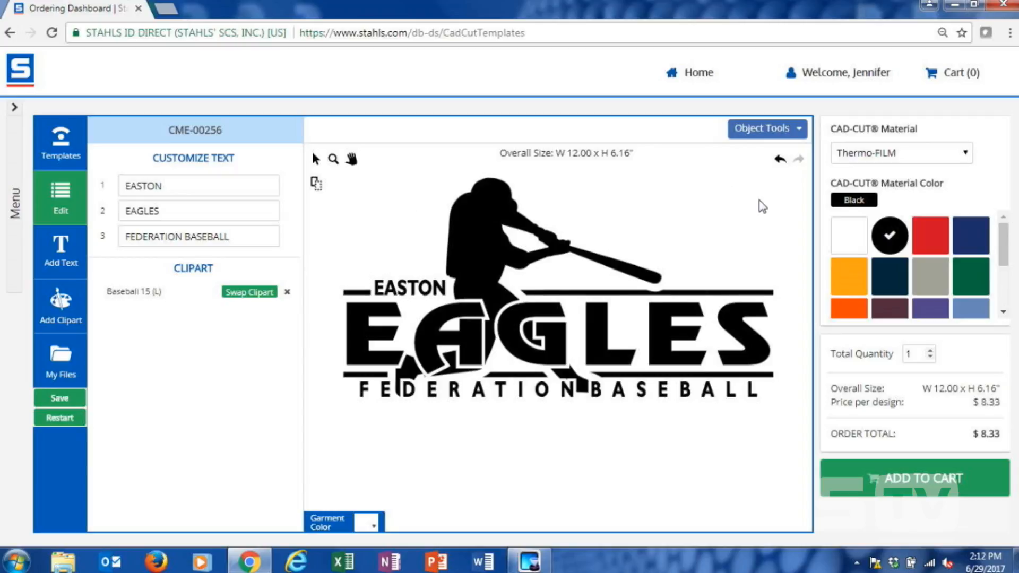
left_click_drag(321, 433, 779, 184)
left_click(326, 437)
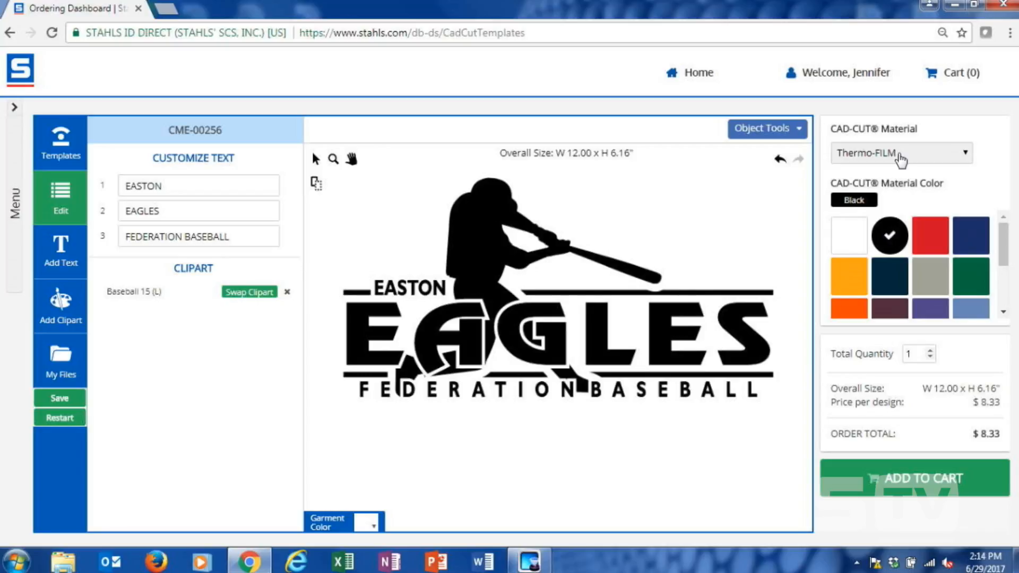
Step: Change the CAD-CUT material to Premium Plus and its color to Neon Green
left_click(900, 155)
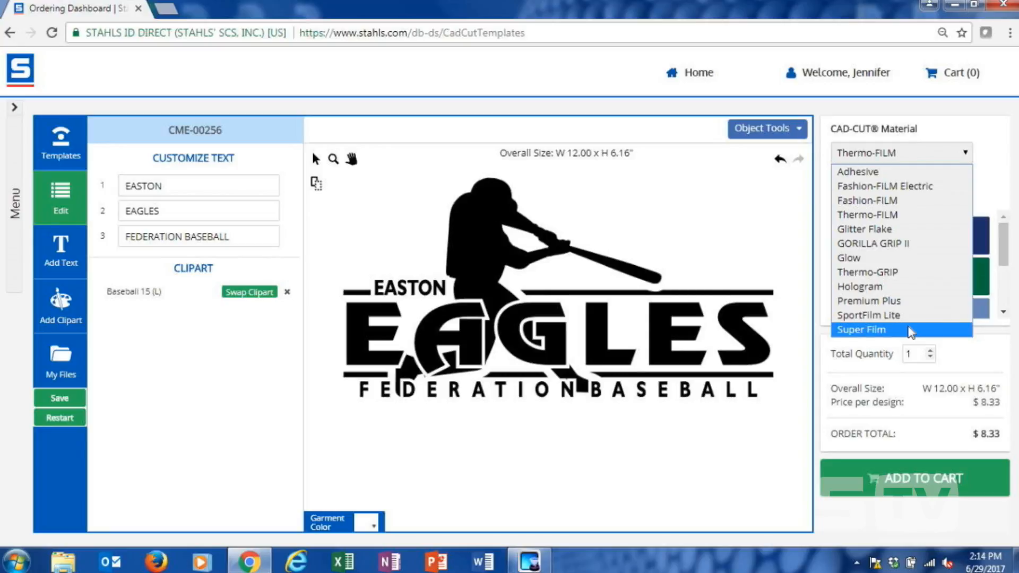
left_click(885, 301)
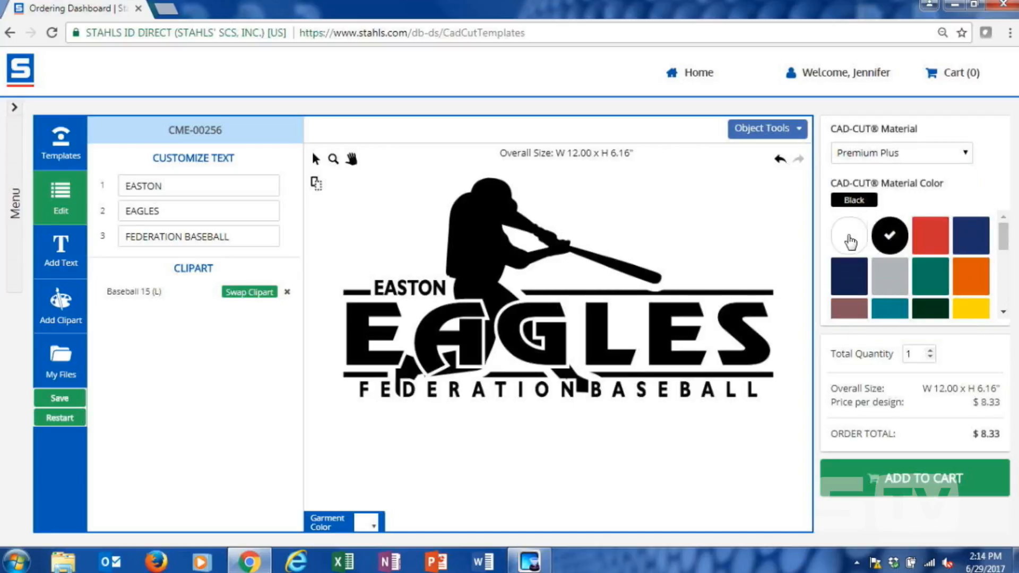
scroll(950, 240, "down", 1)
scroll(1000, 287, "down", 5)
scroll(1000, 283, "up", 4)
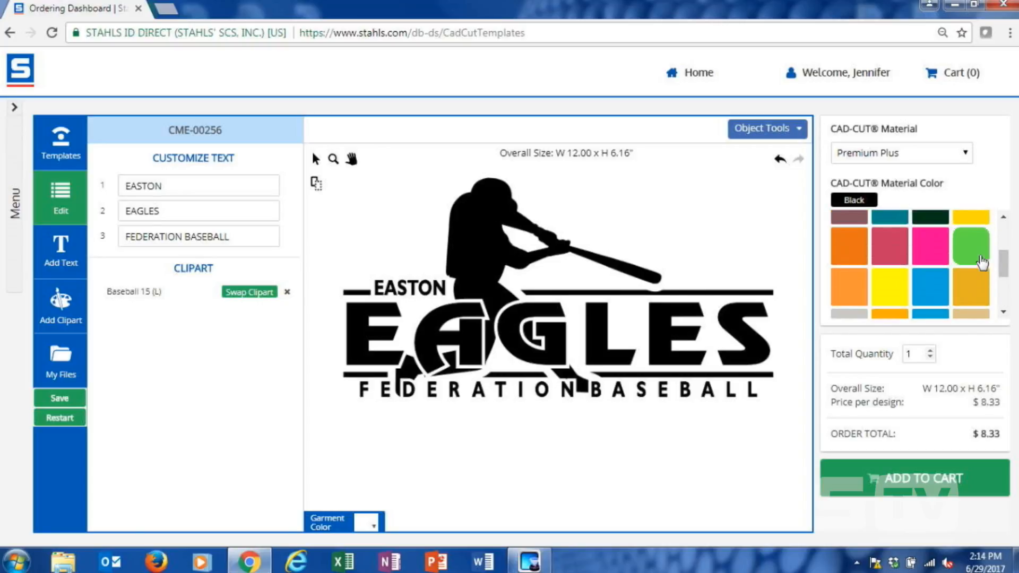
left_click(980, 261)
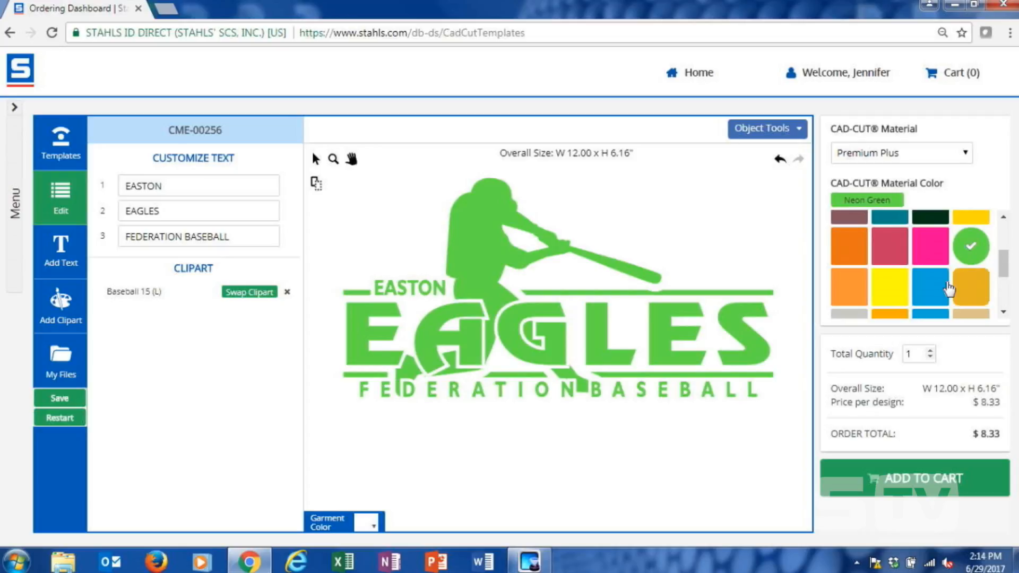
left_click(939, 289)
left_click(973, 249)
Step: Try a total quantity of 24 designs and raise it to 48
type("2")
key("BackSpace")
key("BackSpace")
type("24")
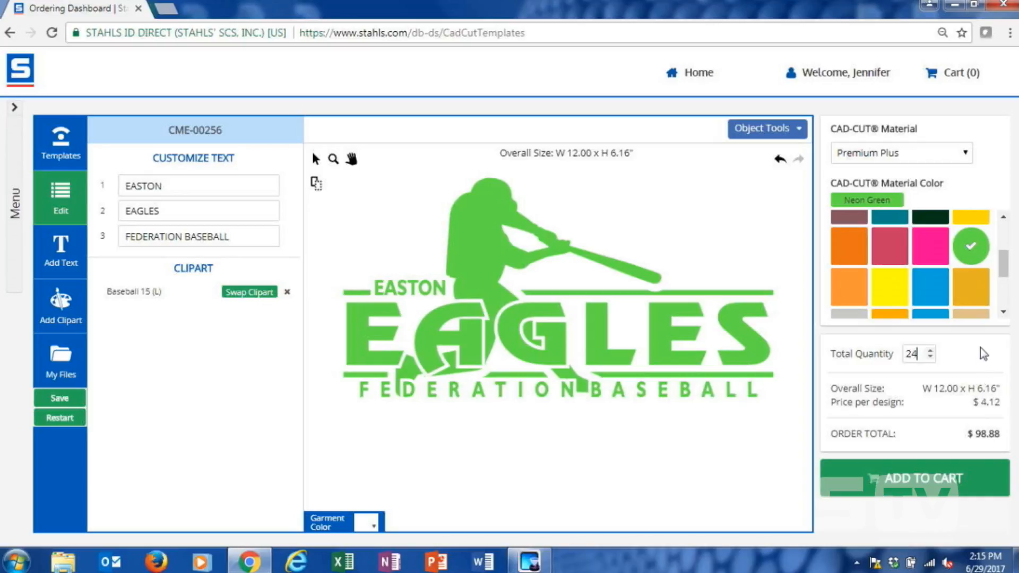
key("BackSpace")
key("BackSpace")
type("48")
Step: Select the entire design as a group and set its overall width to 11.00 inches
left_click_drag(328, 431, 796, 177)
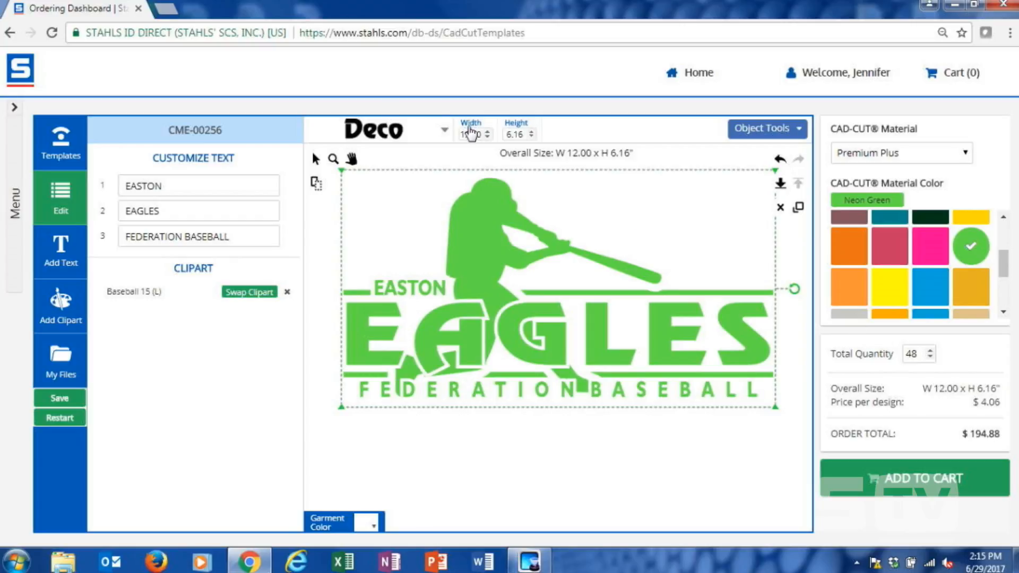
left_click(470, 133)
key("BackSpace")
type("1")
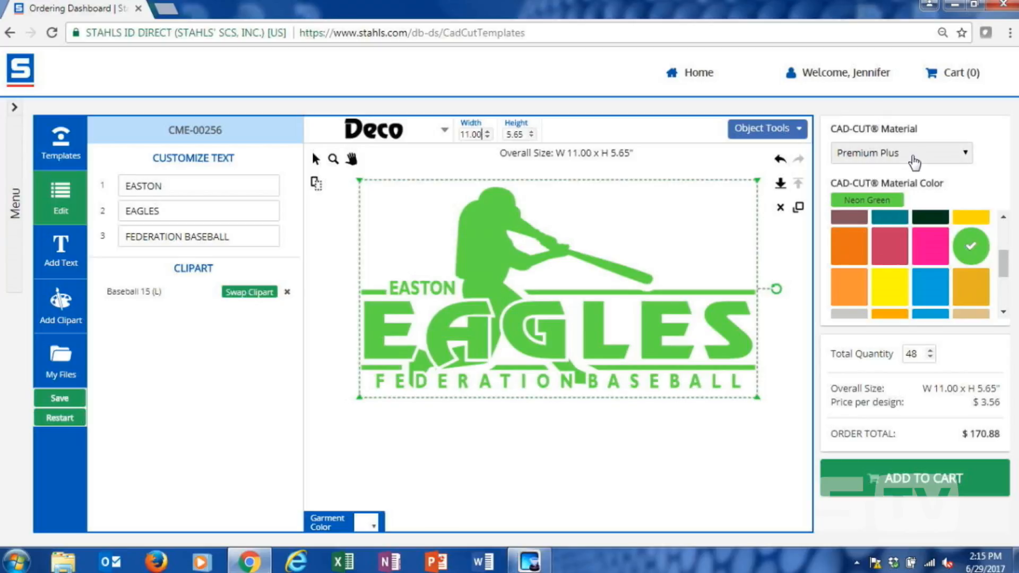
Step: Change the CAD-CUT material to Glitter Flake and its color to Gold
left_click(913, 160)
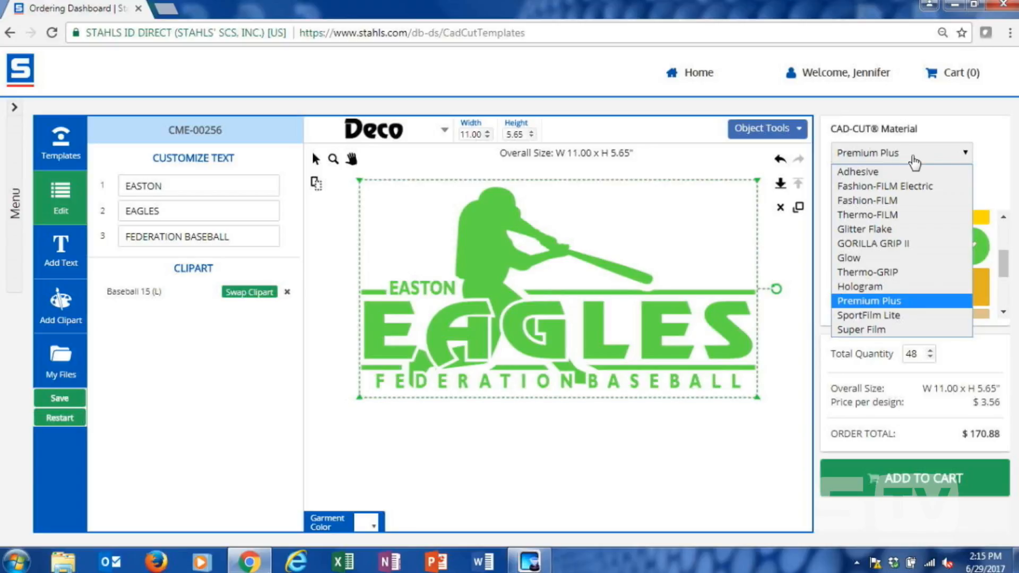
left_click(894, 229)
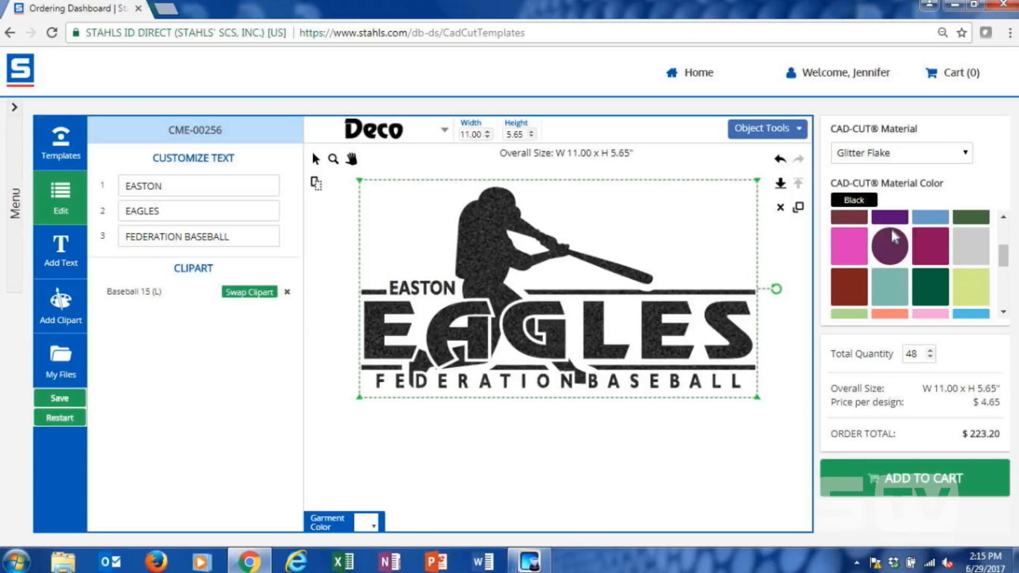
left_click_drag(1002, 256, 996, 233)
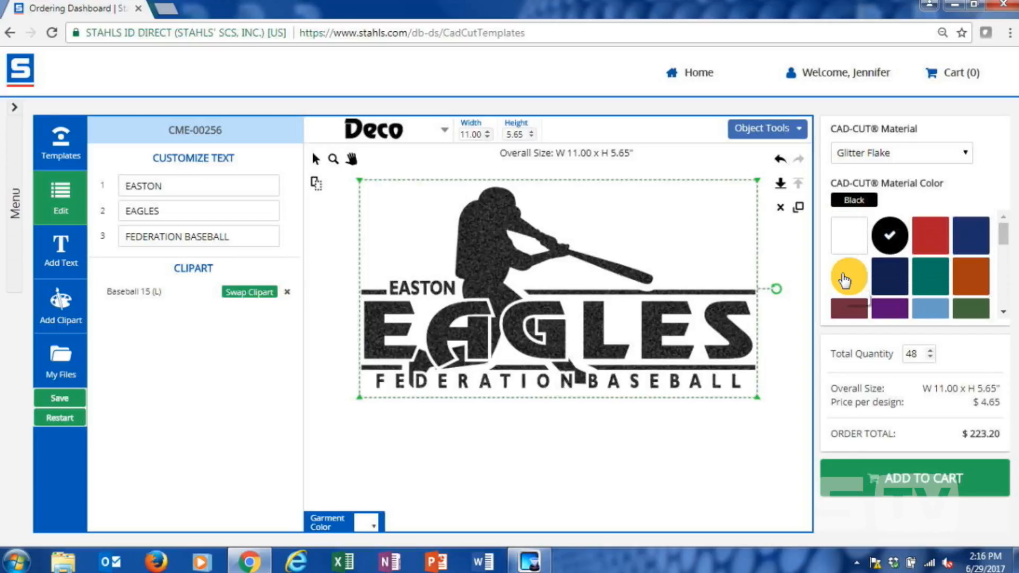
left_click(847, 277)
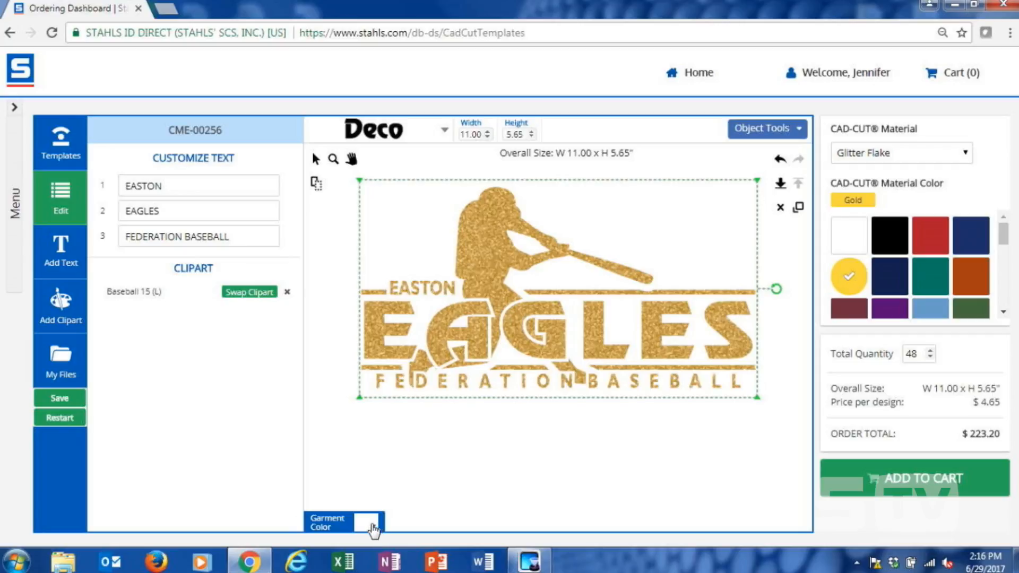
Step: Set the garment color to black
left_click(373, 525)
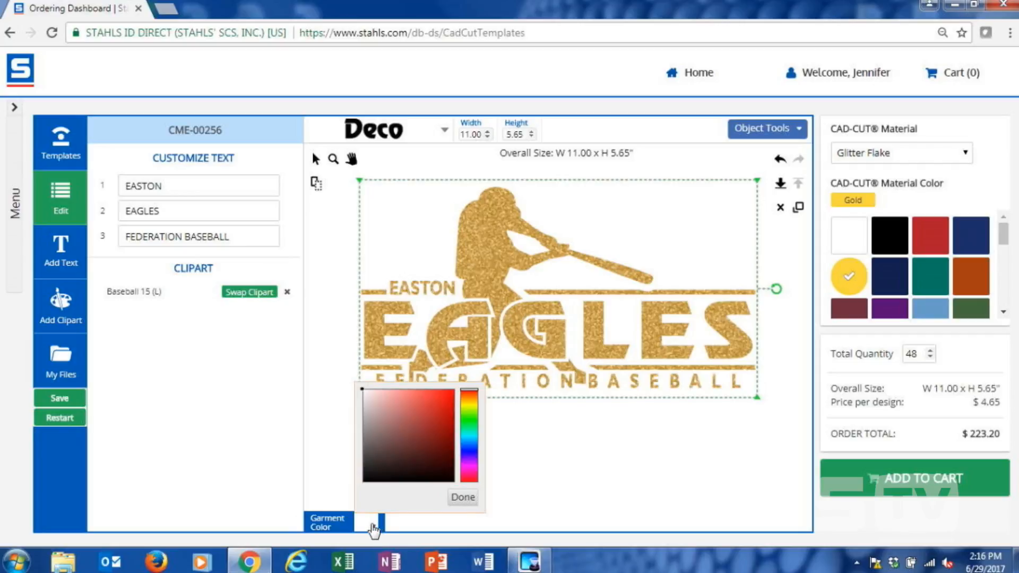
left_click(366, 478)
left_click(460, 501)
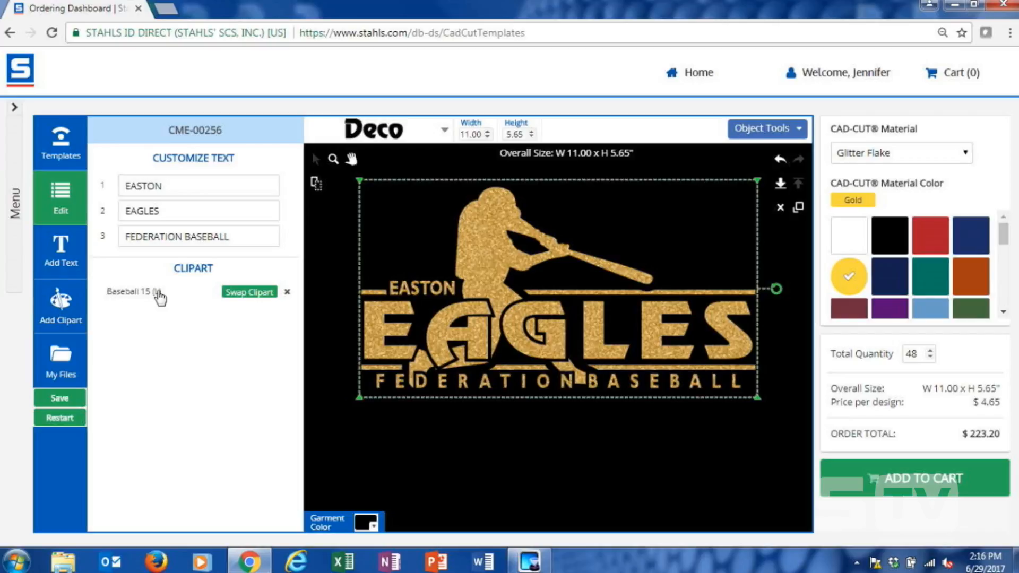
Step: Reopen the clipart library and examine the baseball clipart in its inverted versions for dark garments
left_click(61, 318)
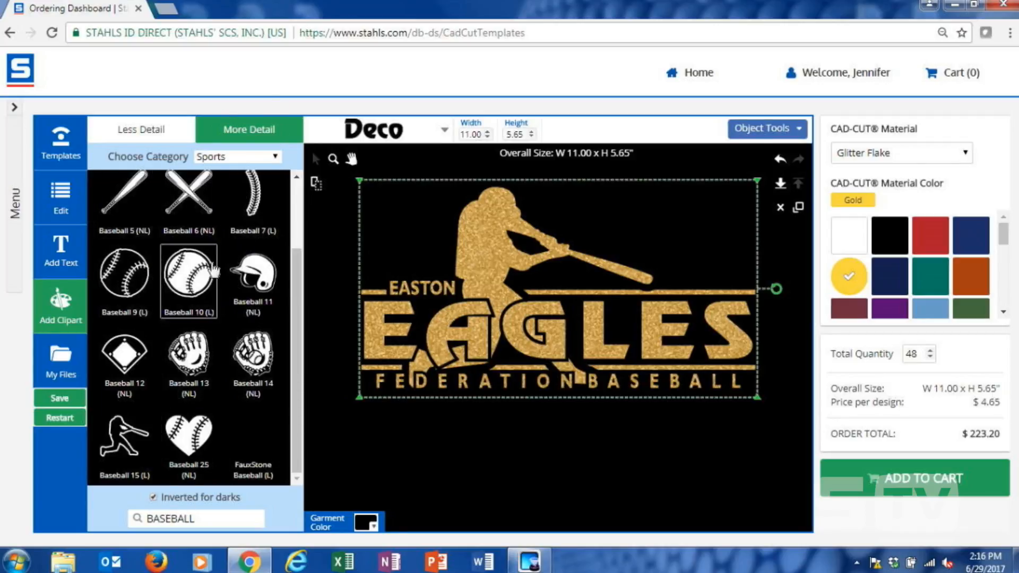
left_click_drag(298, 295, 298, 204)
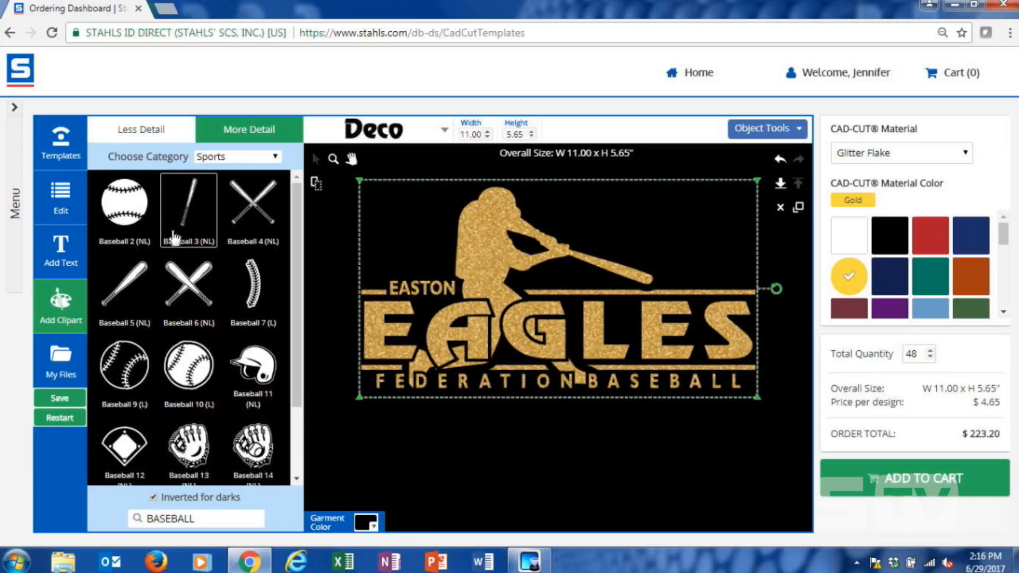
scroll(300, 341, "down", 1)
left_click_drag(300, 341, 300, 394)
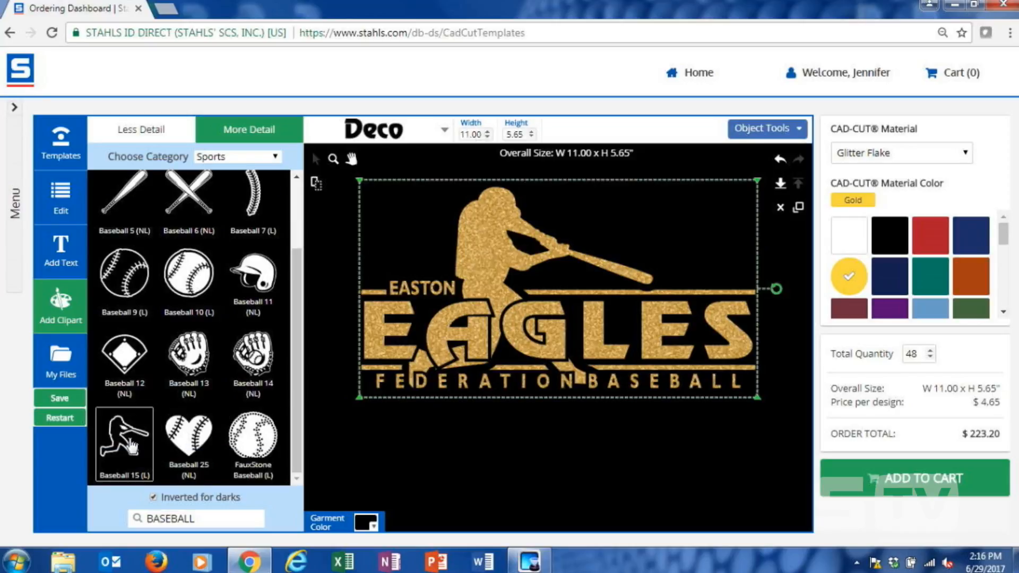
Step: Swap the batter for the inverted Baseball 15 clipart and nudge it slightly down and left in the design
left_click(131, 447)
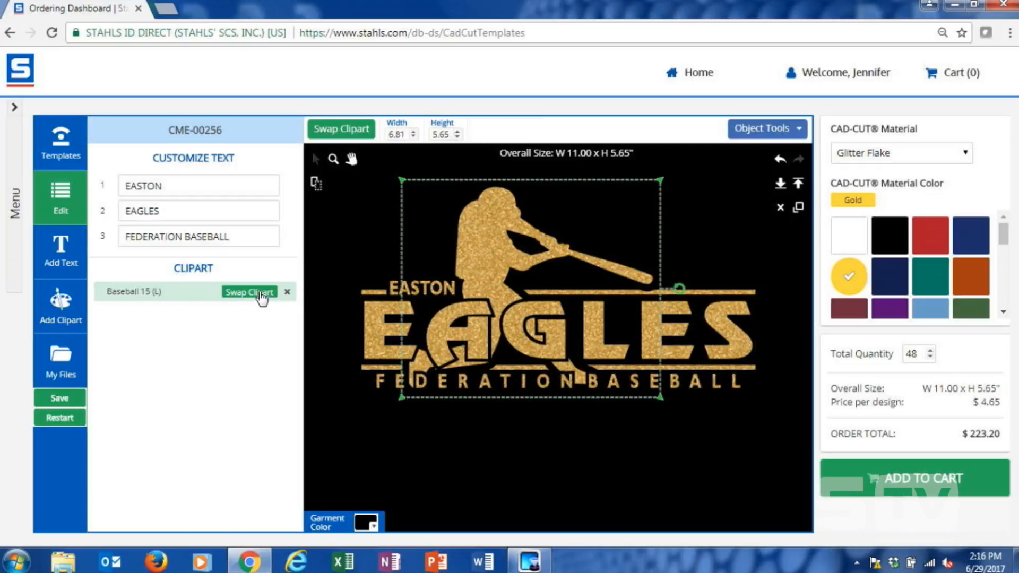
left_click(261, 292)
left_click_drag(298, 196, 298, 223)
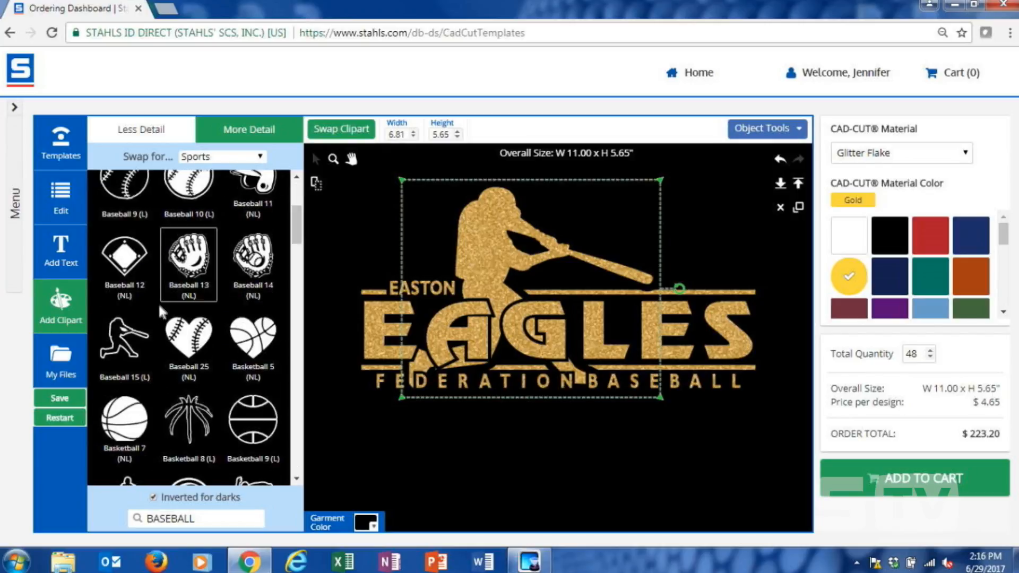
left_click(141, 351)
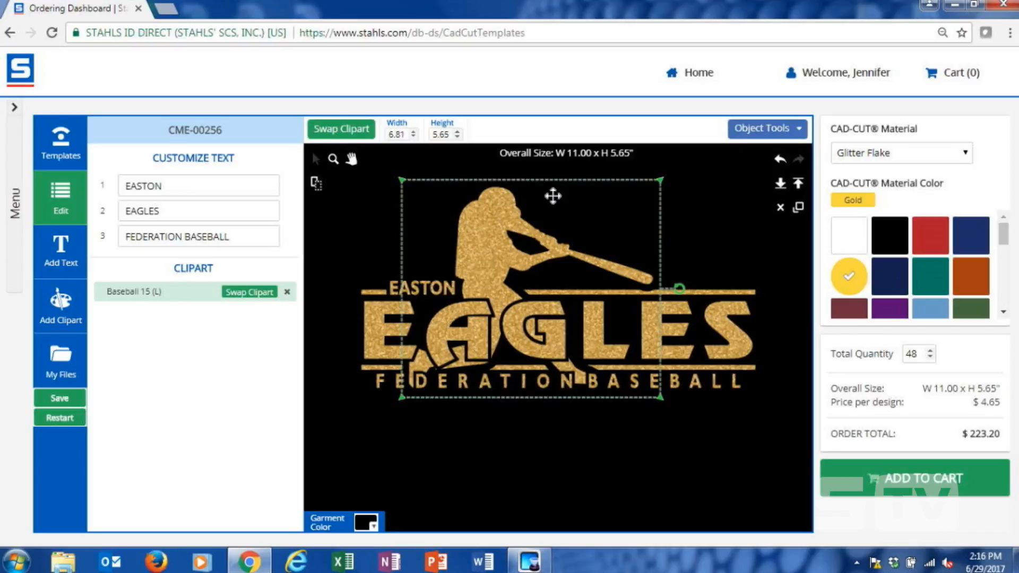
left_click(488, 473)
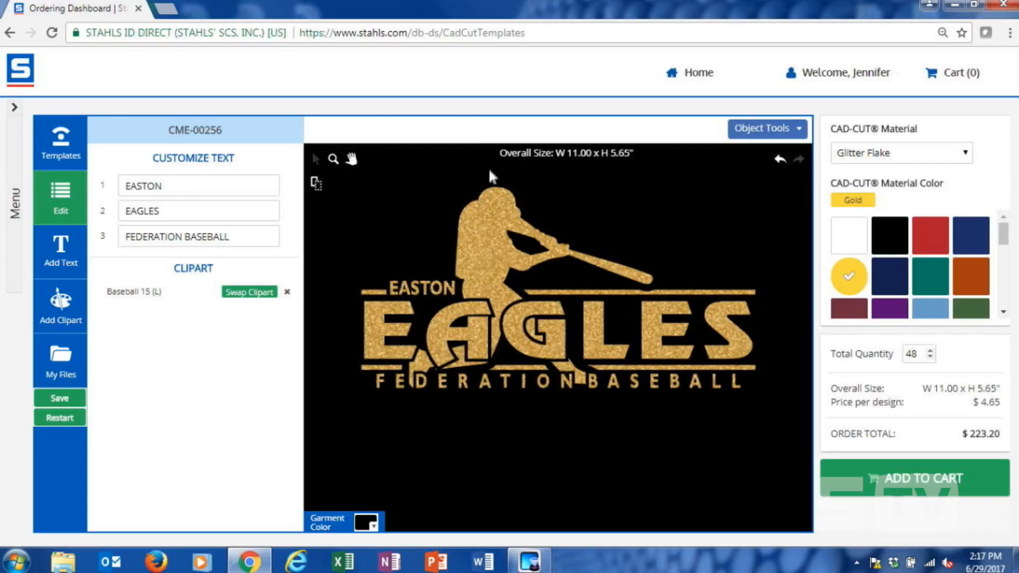
left_click(489, 225)
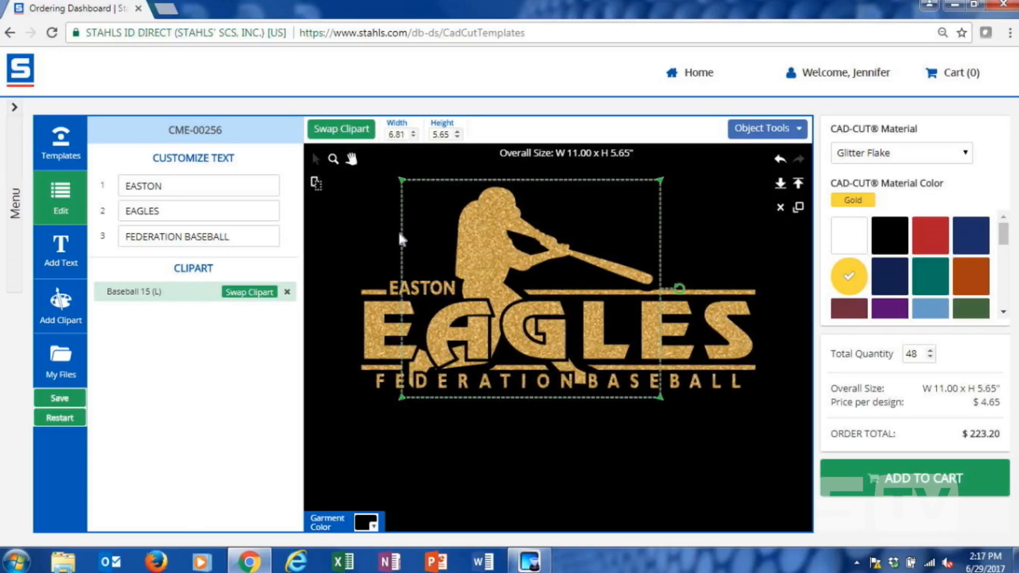
mouse_move(474, 238)
left_mouse_down()
mouse_move(568, 234)
mouse_move(462, 242)
mouse_move(475, 246)
left_mouse_up()
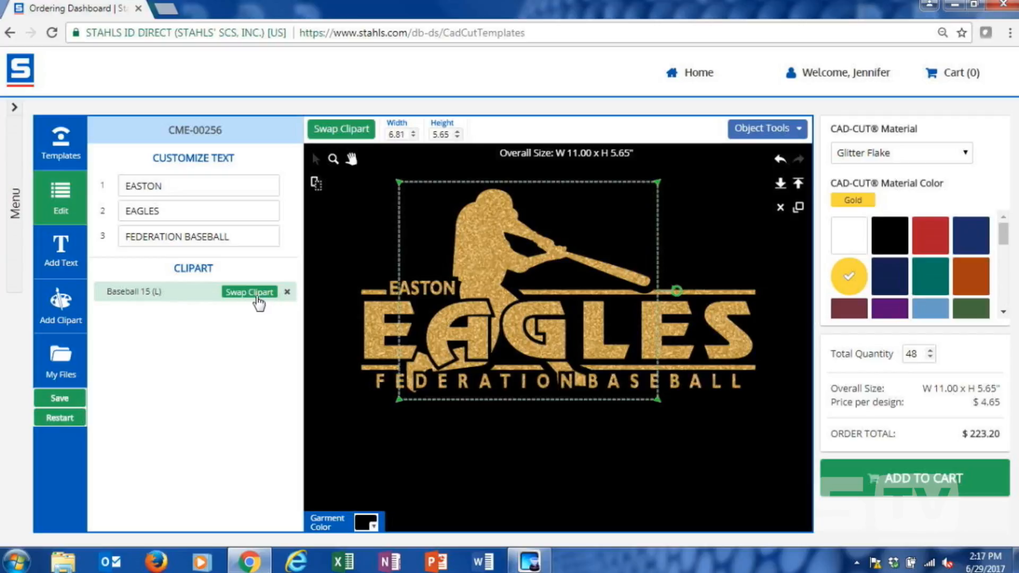
Step: Reopen the swap library for the batter, turn off inversion for darks and review the standard baseball clipart
left_click(260, 295)
left_click_drag(299, 226, 299, 188)
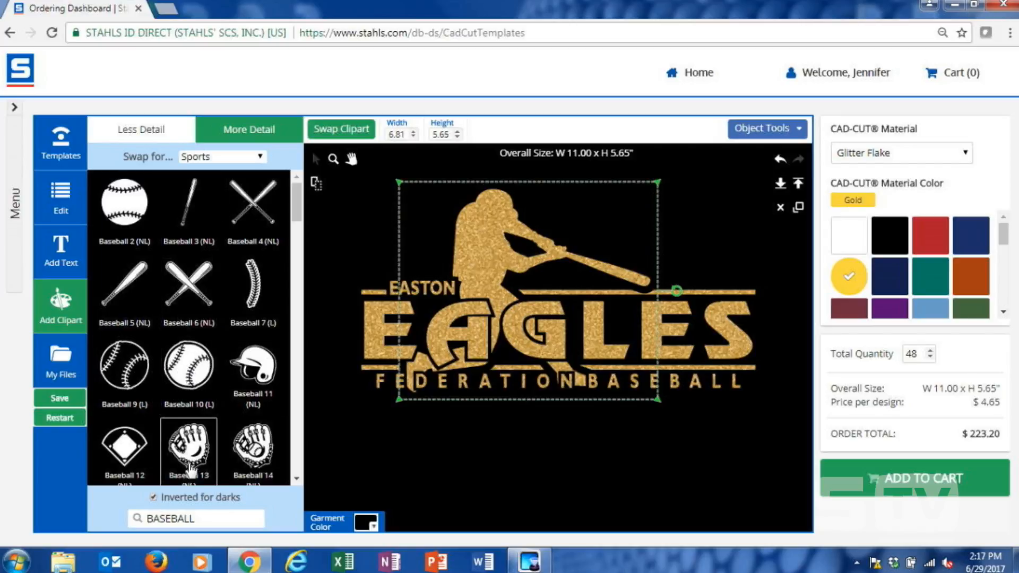
left_click(153, 499)
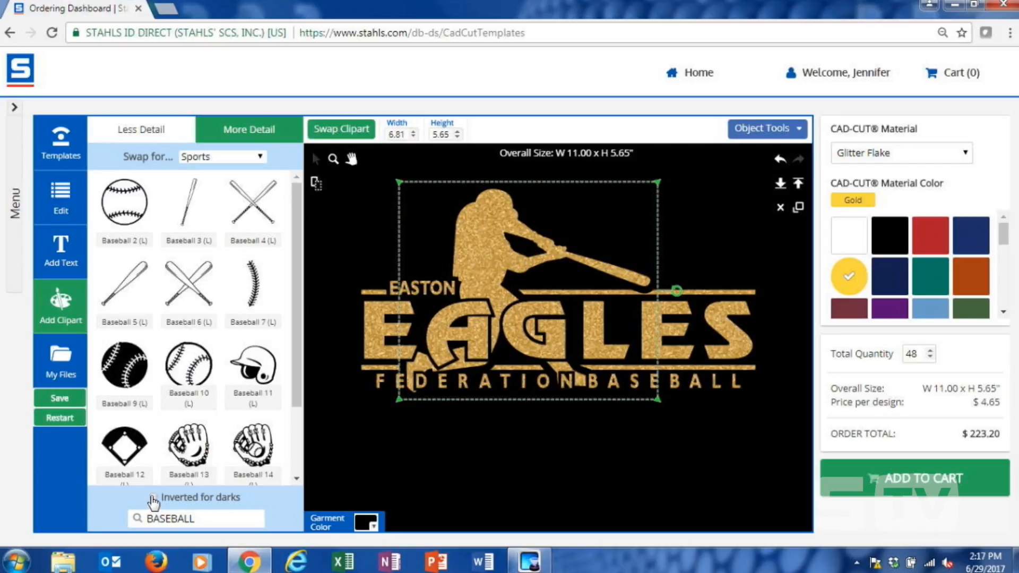
left_click_drag(298, 229, 301, 337)
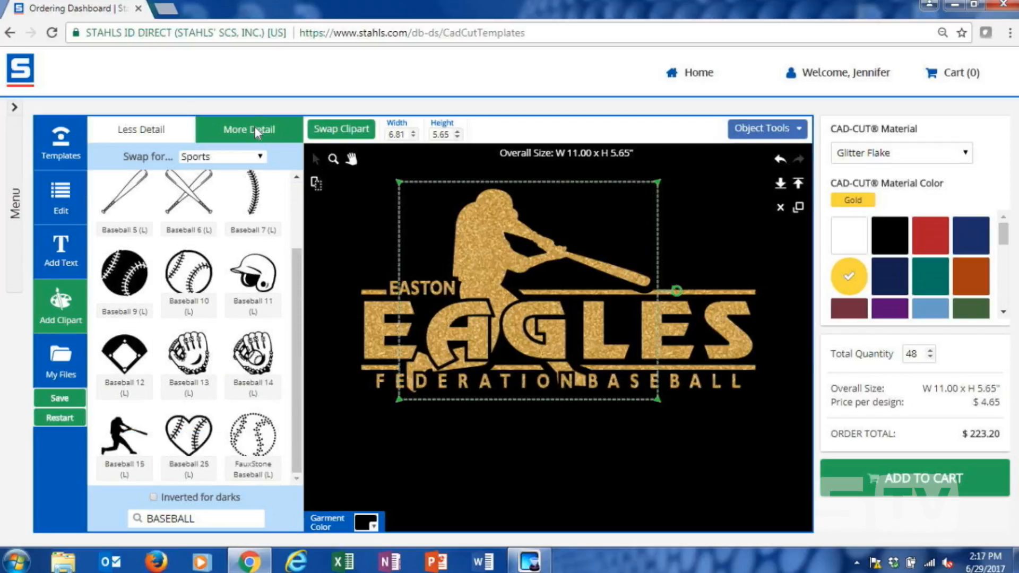
left_click(476, 447)
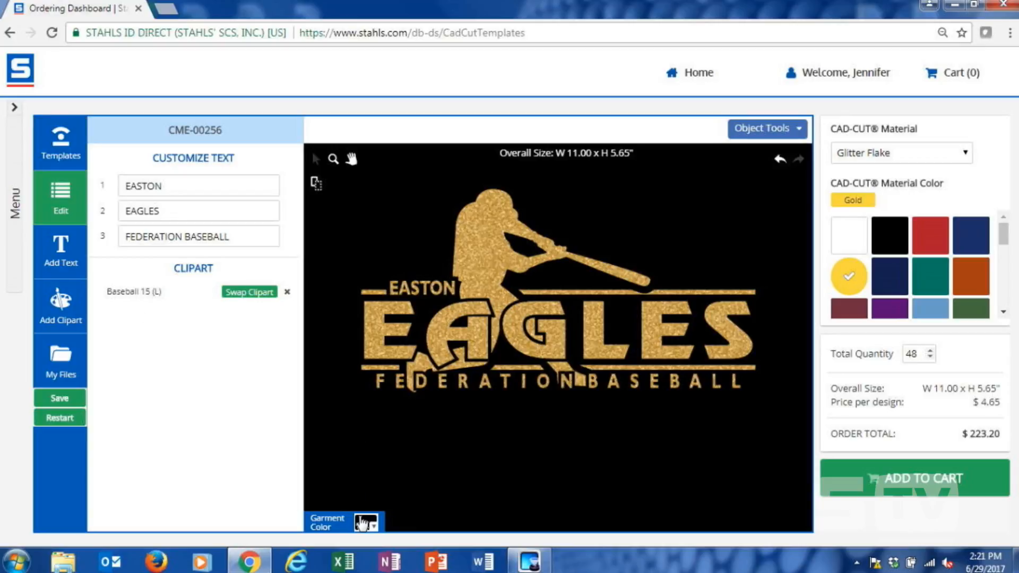
Step: Set the garment color to white
left_click(366, 522)
left_click_drag(362, 401, 351, 382)
left_click(336, 388)
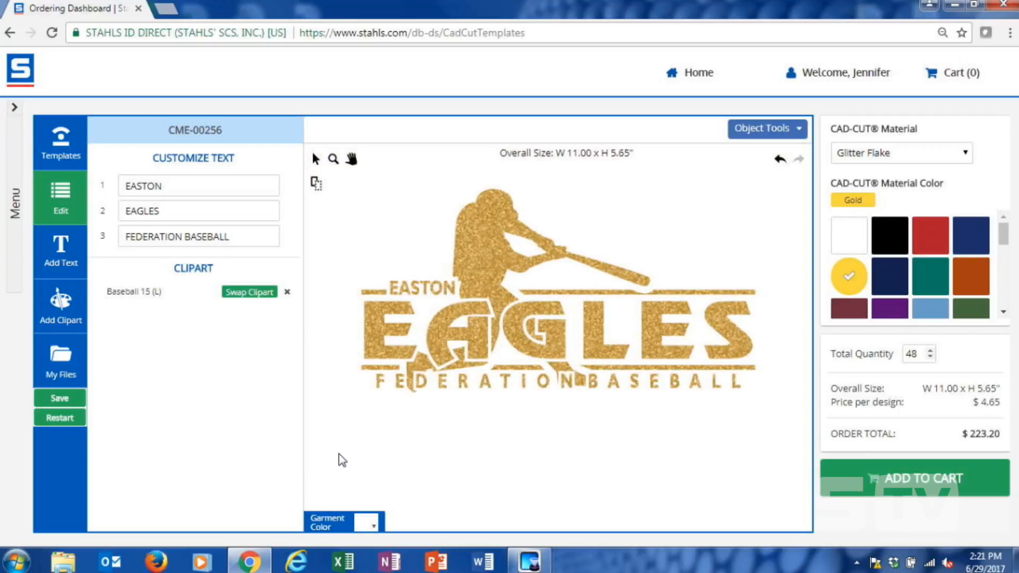
Step: Delete the entire Eagles design and load the full-size template CME-00260 in its place
left_click_drag(337, 453, 801, 178)
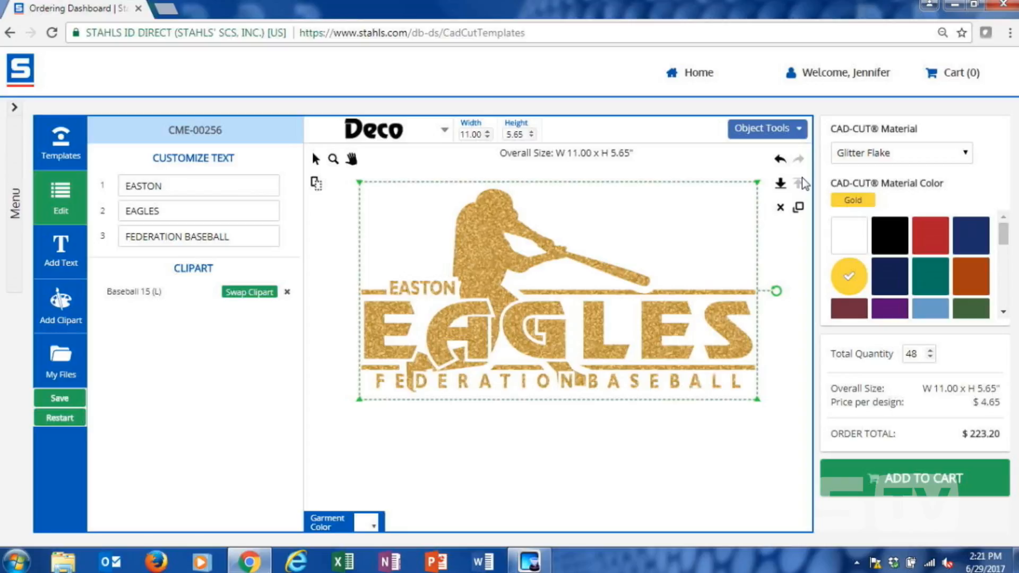
key("Delete")
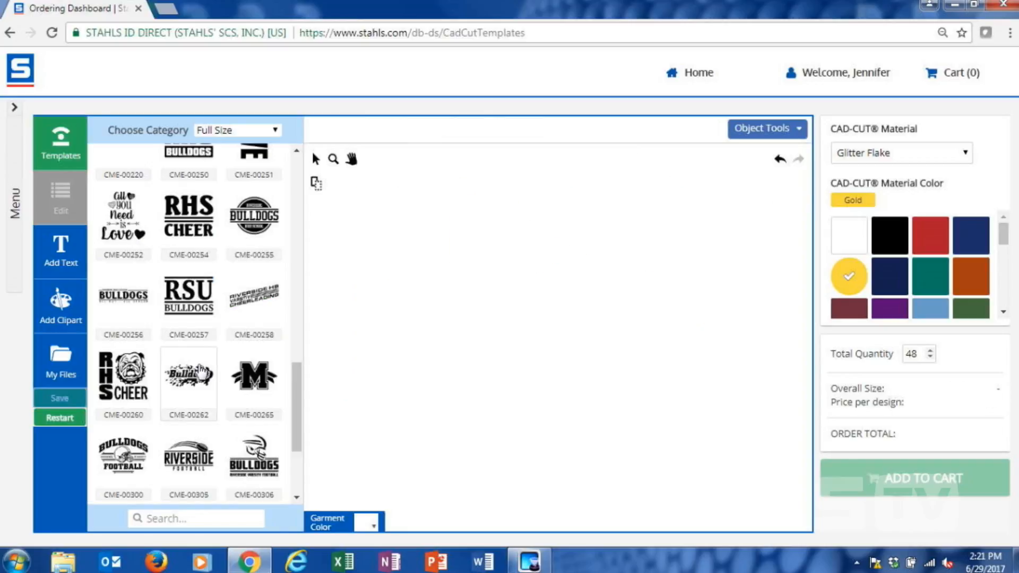
left_click_drag(302, 420, 303, 197)
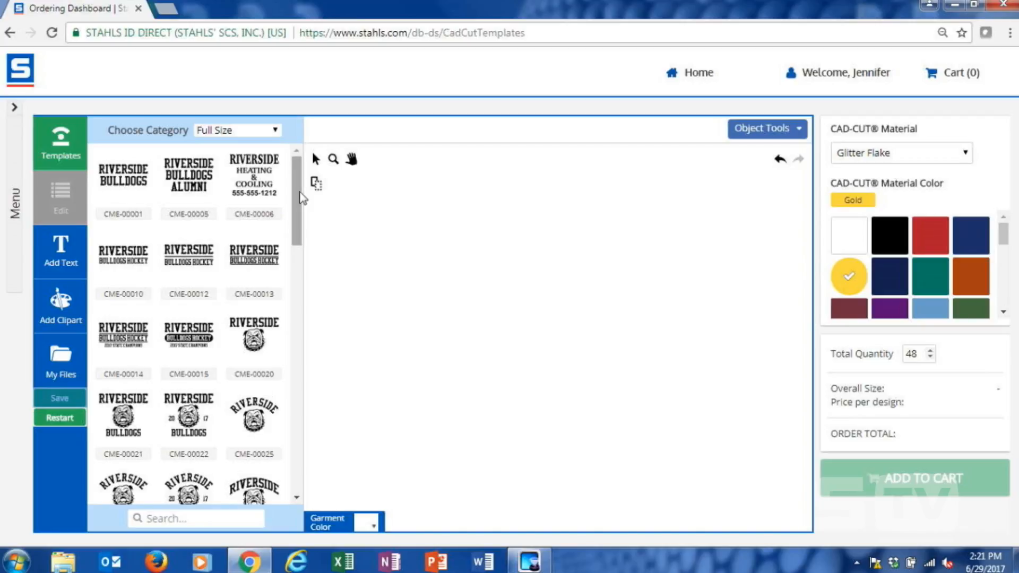
left_click_drag(300, 198, 298, 394)
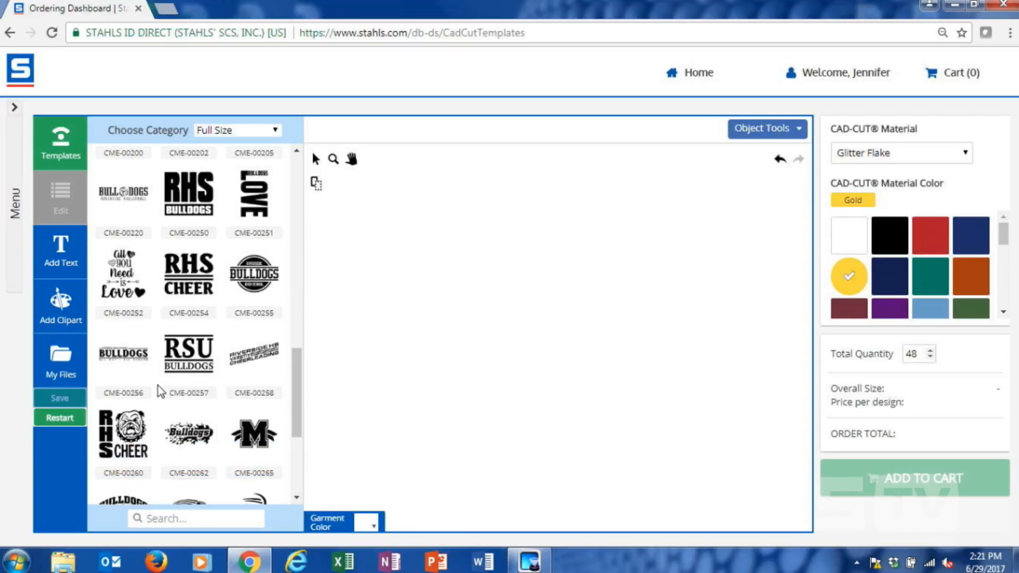
left_click(134, 460)
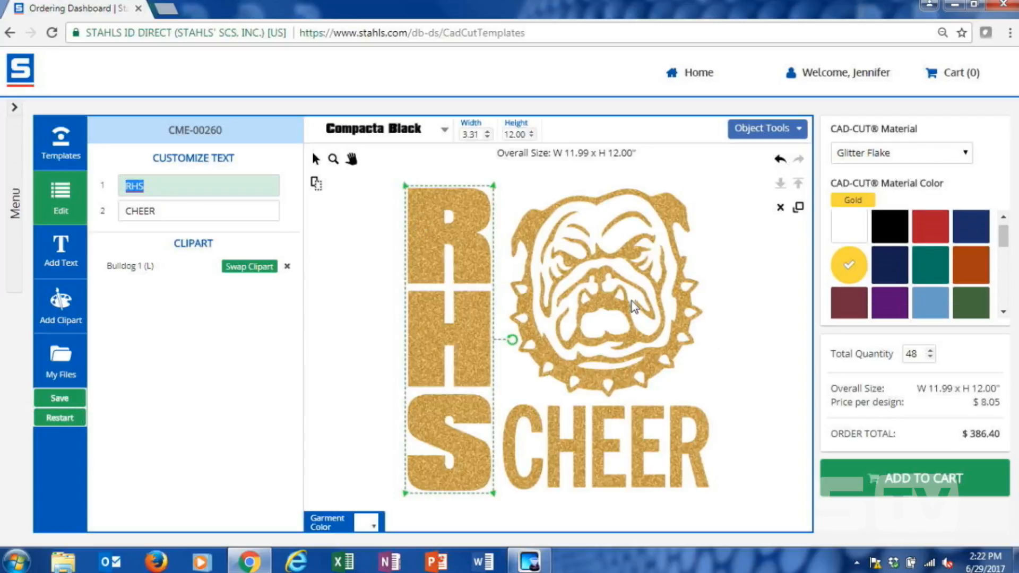
left_click(749, 336)
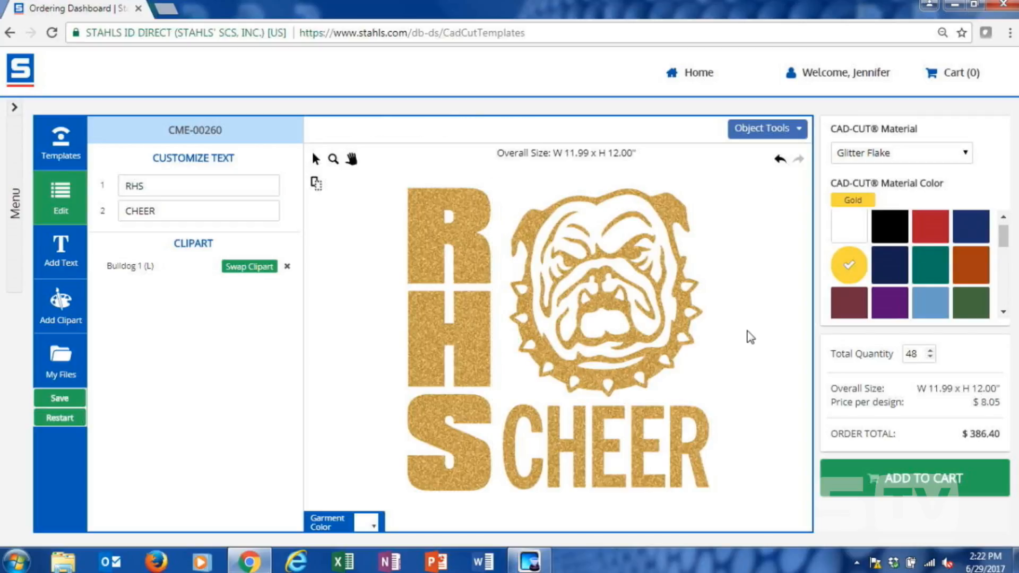
Step: Delete the bulldog clipart and show the Design Elements clipart category with the search text cleared
left_click(642, 326)
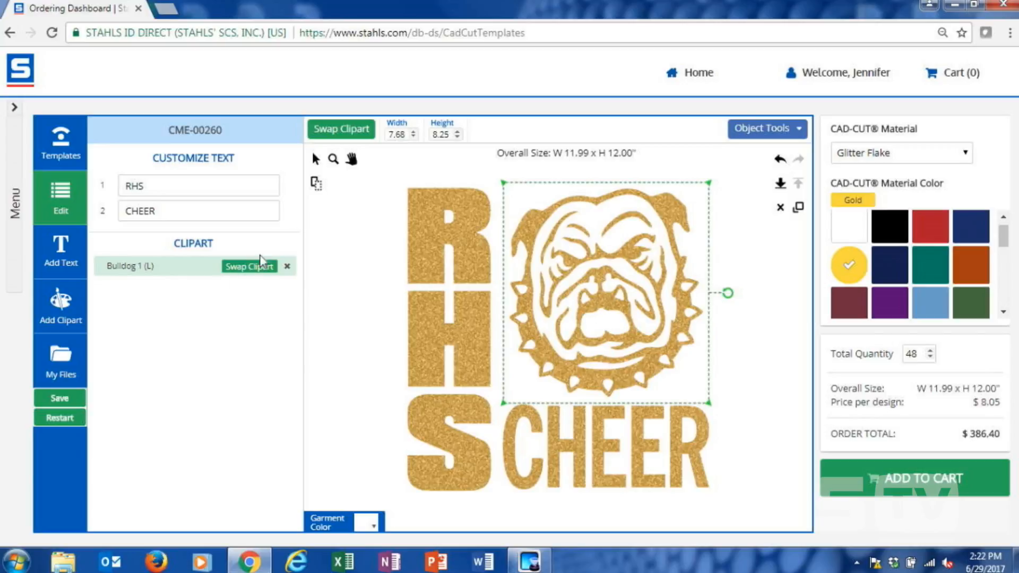
key("Delete")
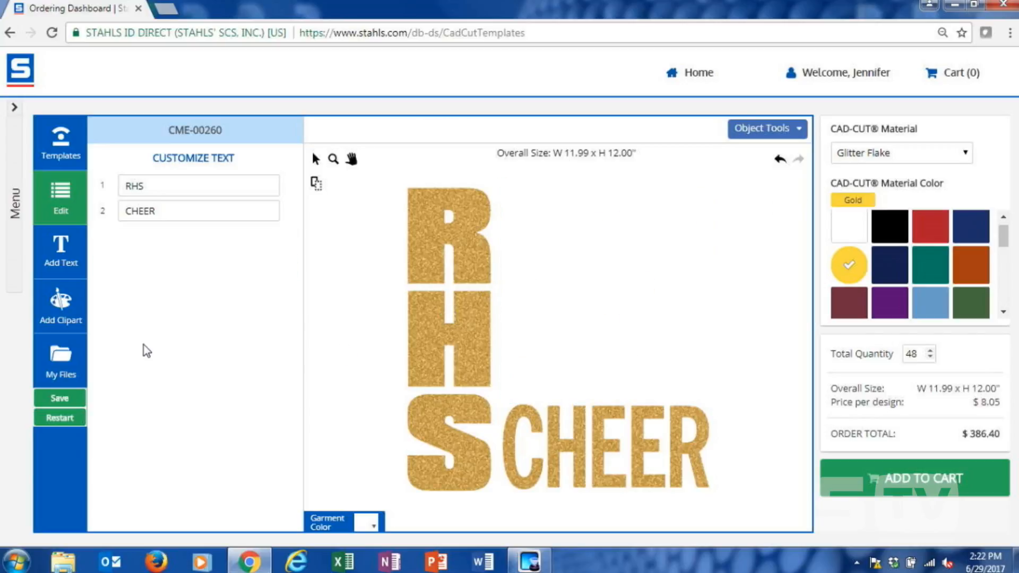
left_click(69, 318)
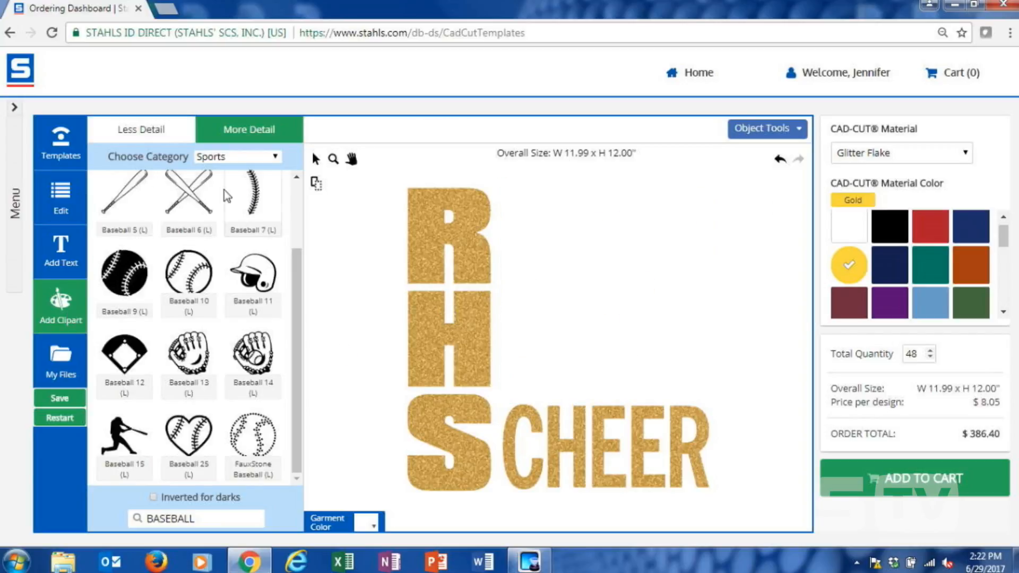
left_click(240, 157)
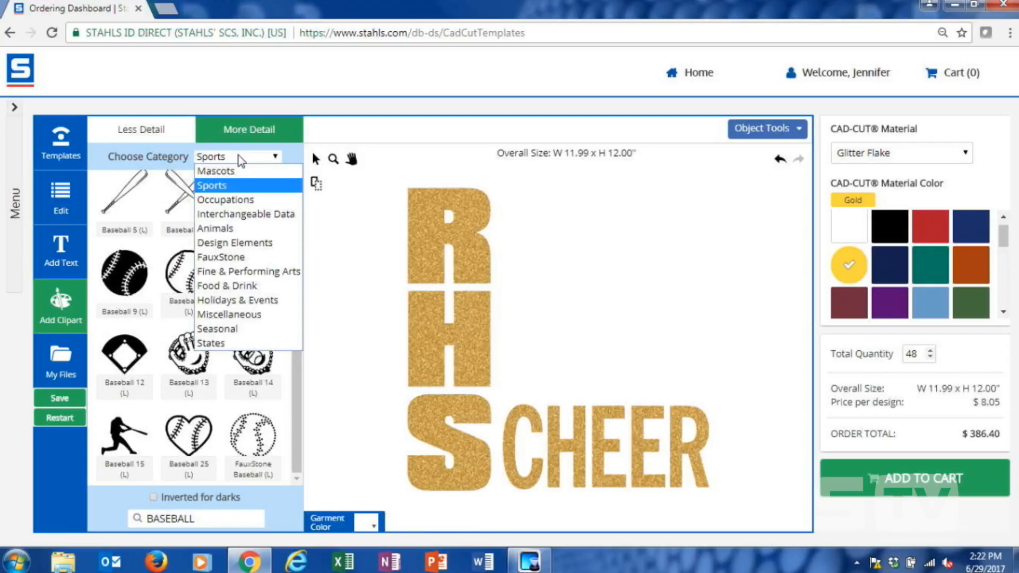
left_click(231, 245)
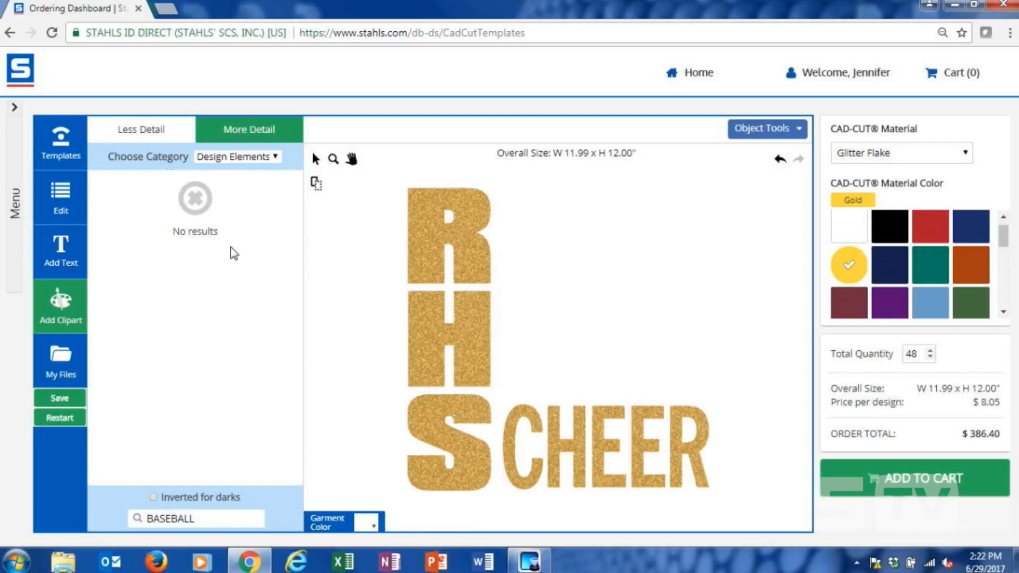
left_click(258, 159)
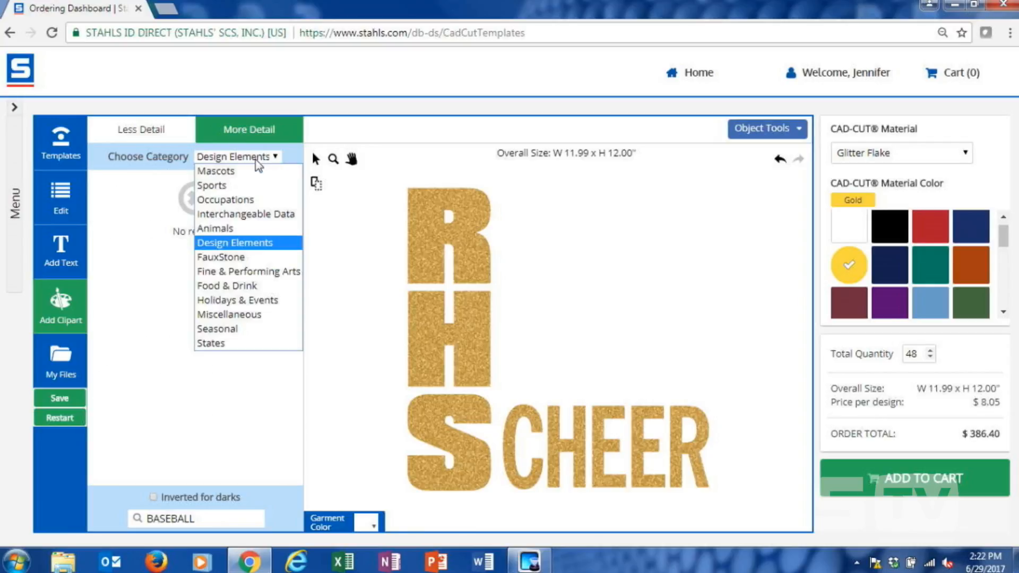
left_click(212, 518)
key("BackSpace")
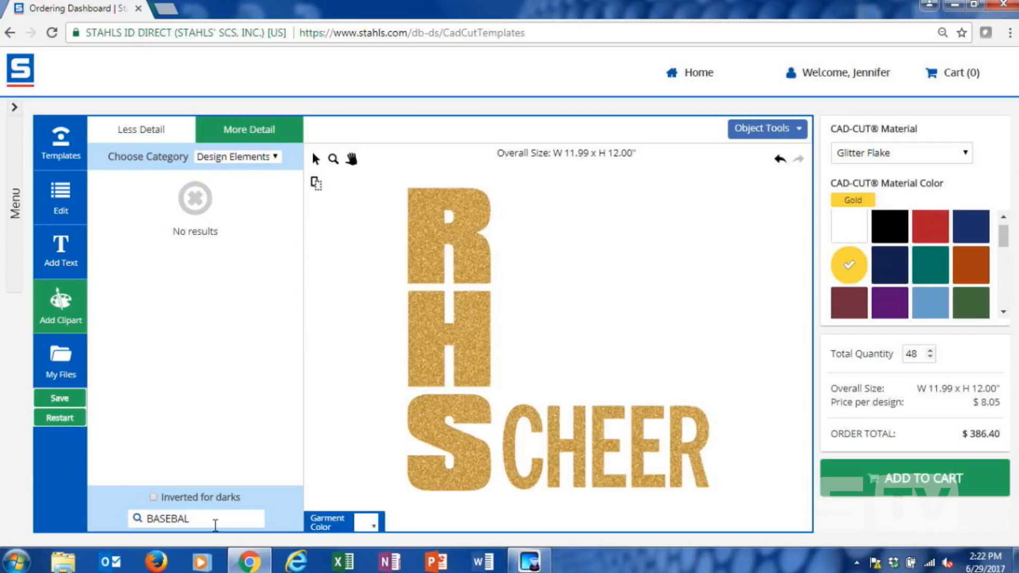
key("BackSpace")
key("BackSpace")
key("BackSpace")
key("BackSpace")
key("BackSpace")
key("BackSpace")
key("BackSpace")
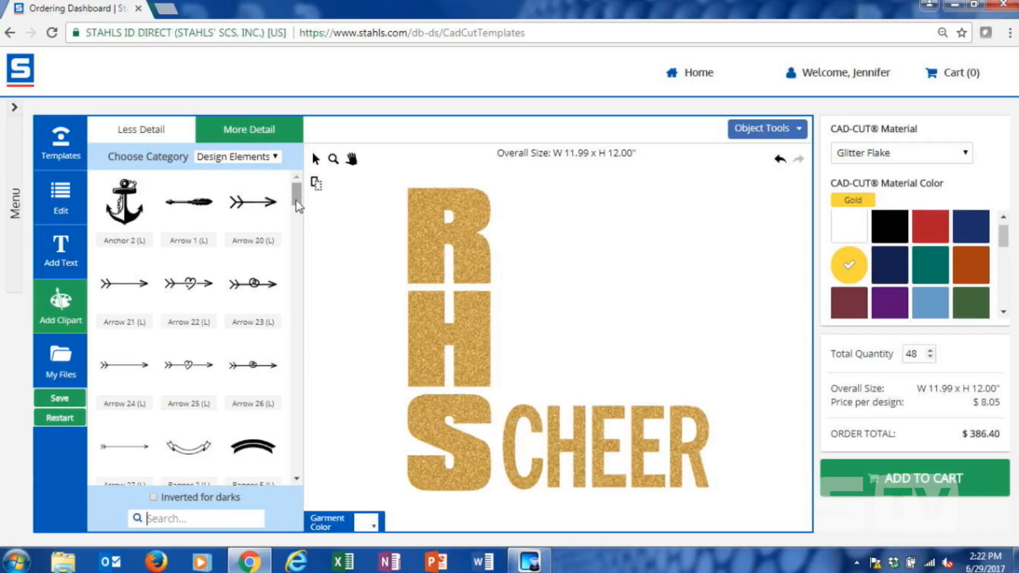
Step: Add the Bow 8 clipart, enlarge it to about 7.87 x 7.98 inches and place it above CHEER
left_click_drag(298, 206, 295, 231)
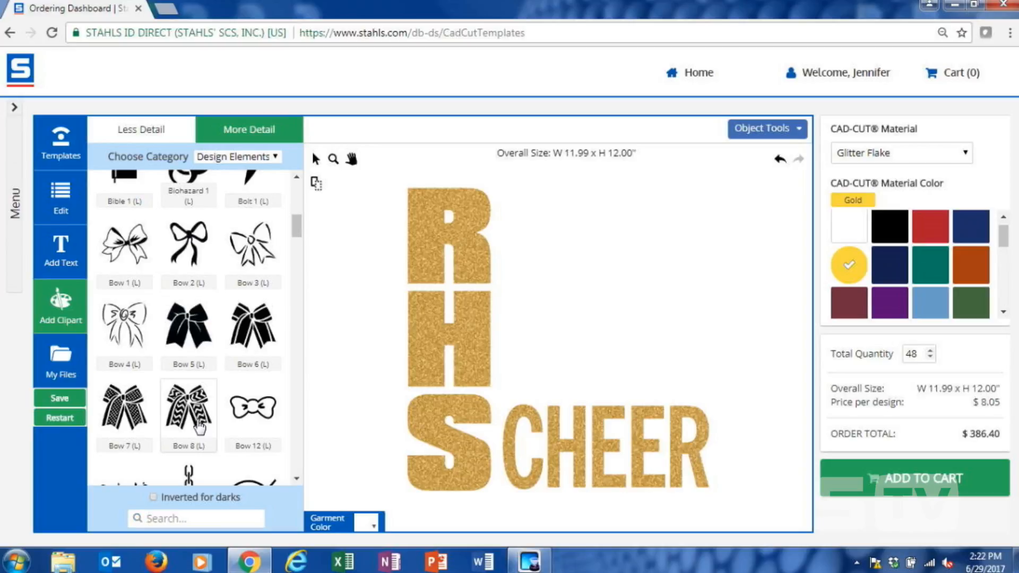
left_click(200, 427)
left_click_drag(586, 308, 761, 192)
left_click_drag(647, 221, 629, 258)
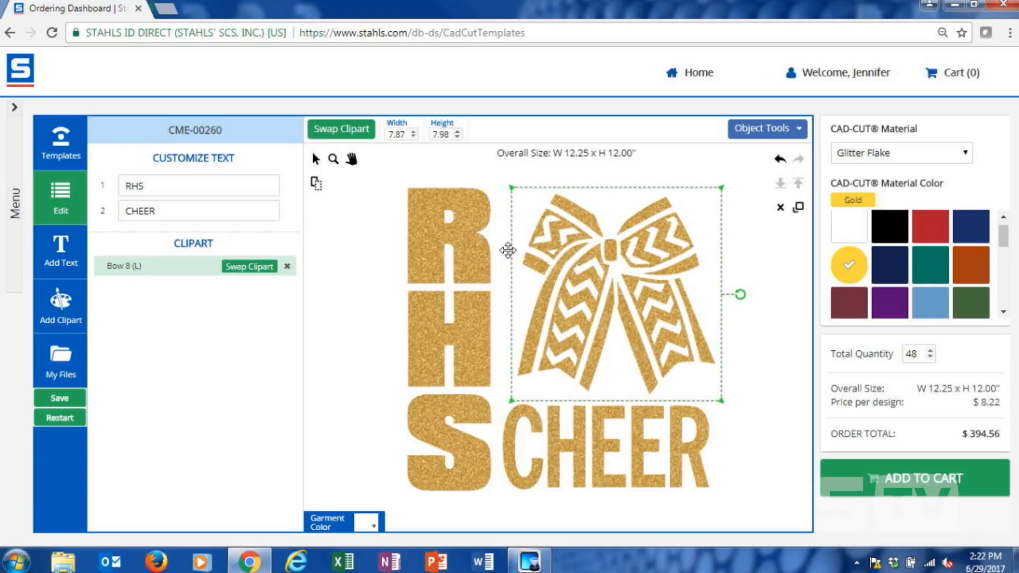
Step: Change the vertical text line from RHS to MSU and leave the design deselected
left_click(420, 249)
double_click(160, 187)
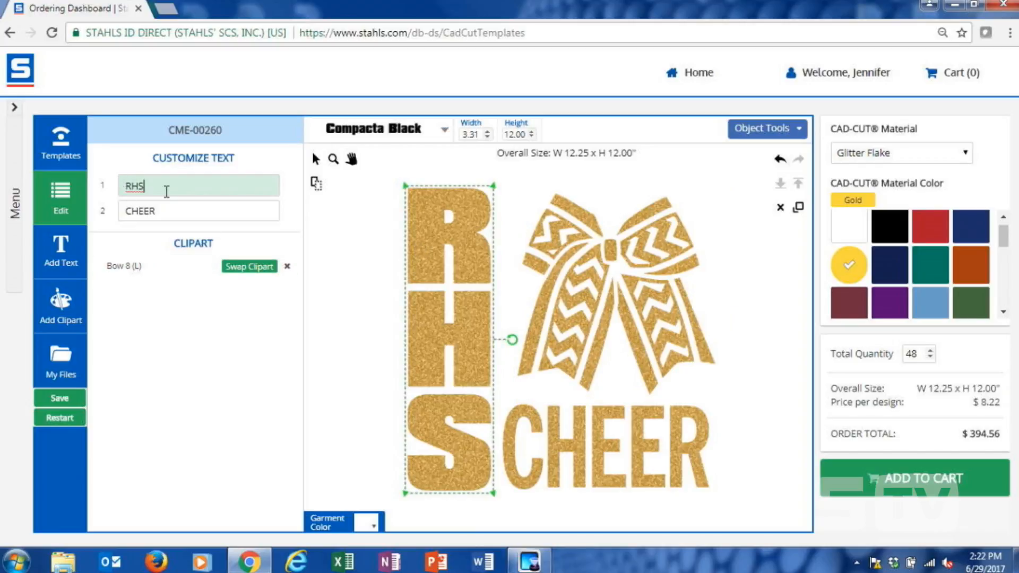
key("BackSpace")
type("MSU")
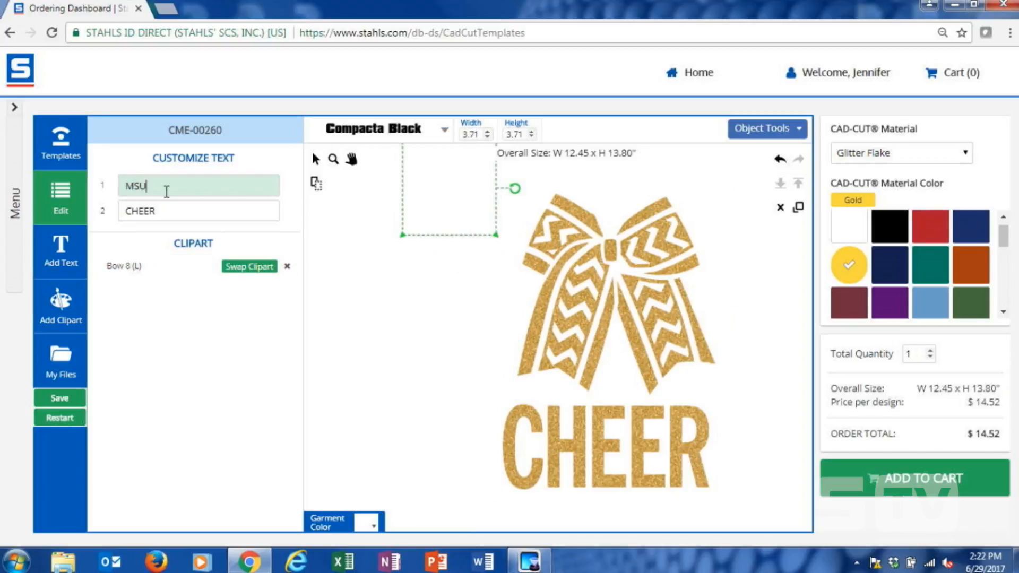
left_click(756, 360)
left_click(567, 278)
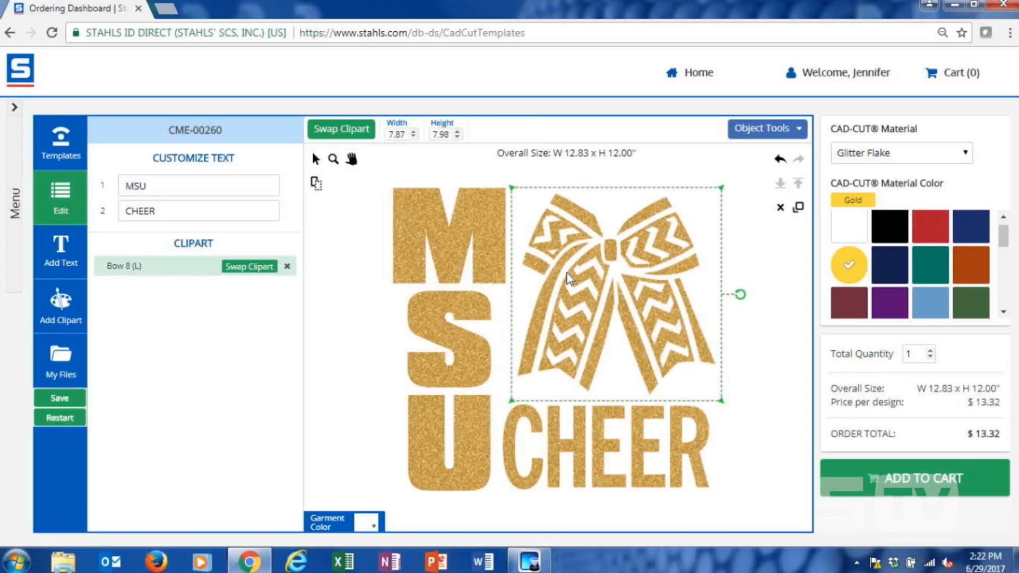
left_click(779, 402)
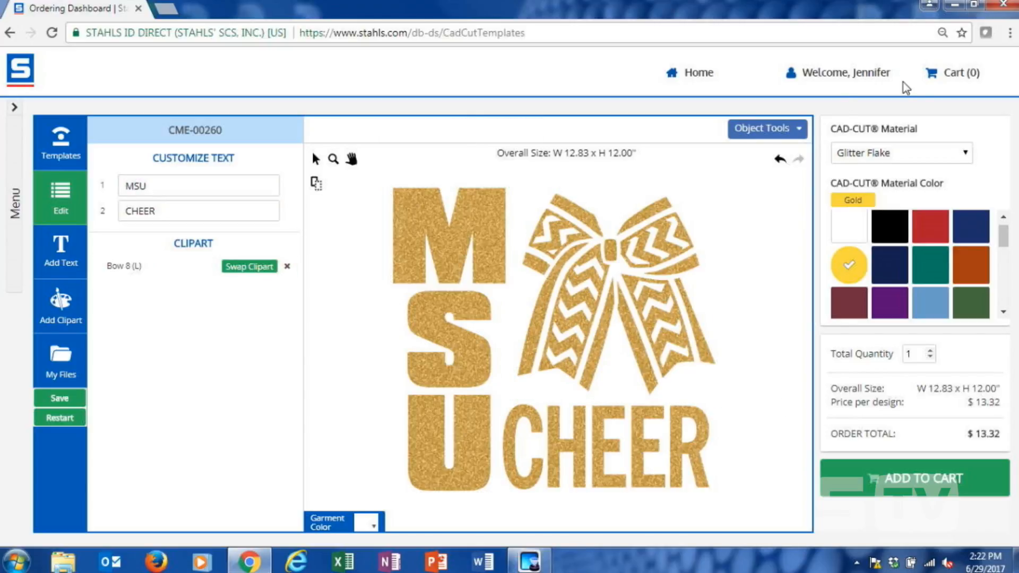
Step: Change the CAD-CUT material to Fashion-FILM and its color to Neon Blue
left_click(897, 155)
left_click(878, 199)
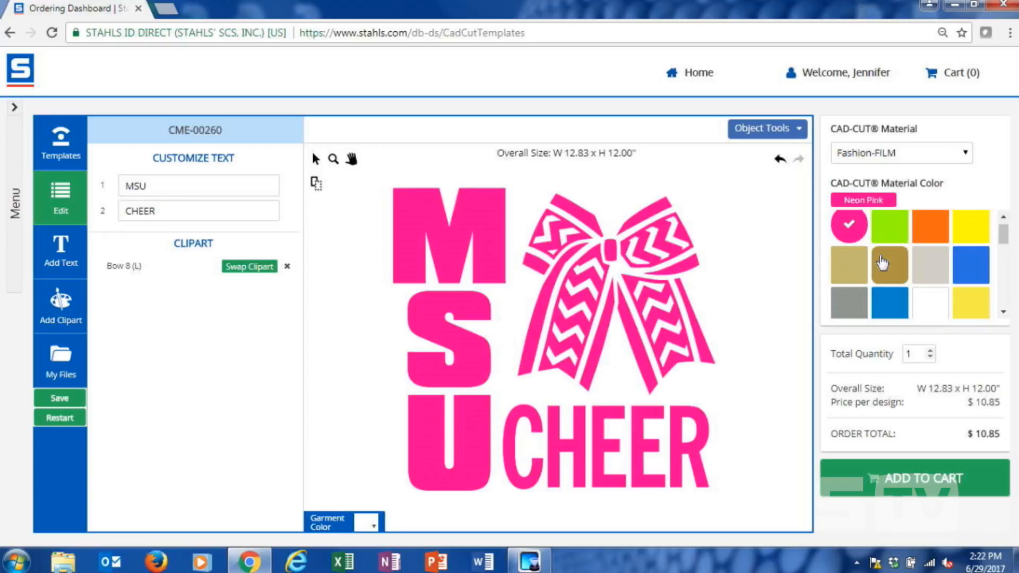
left_click(969, 263)
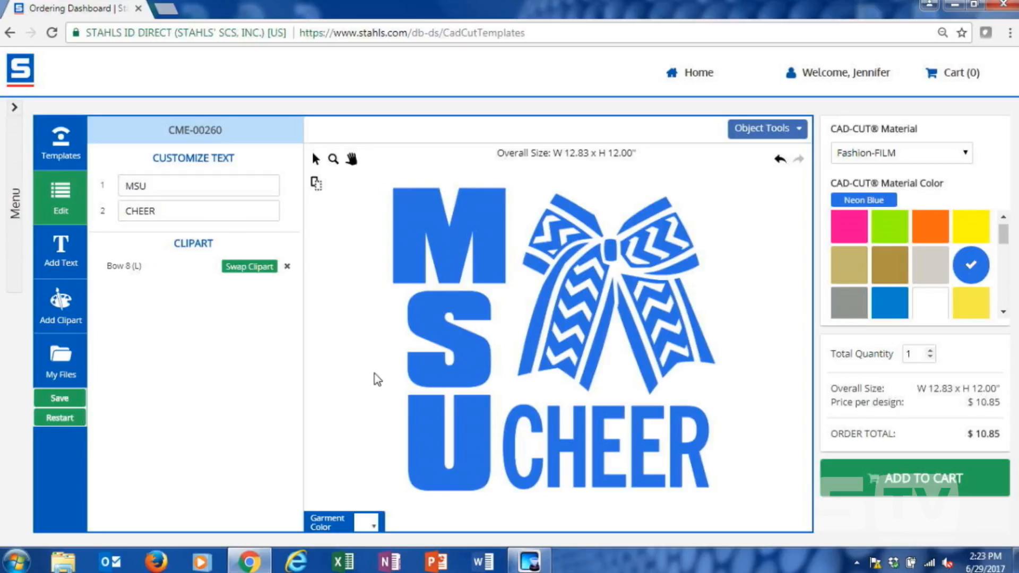
Step: Select the entire MSU CHEER design as a group and set its overall width to 9.00 inches
left_click_drag(354, 504, 717, 192)
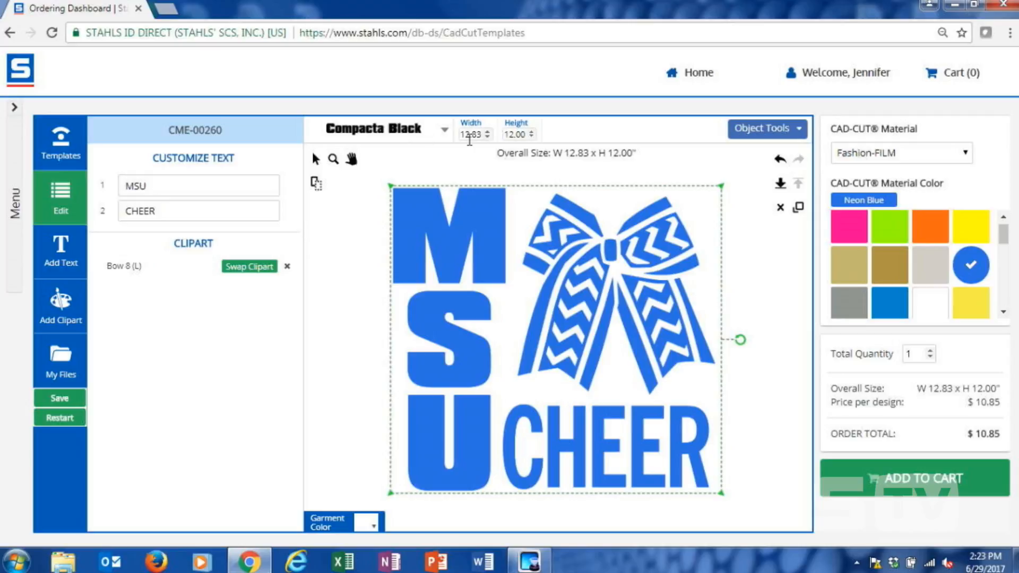
double_click(469, 134)
type("9.00")
key("Return")
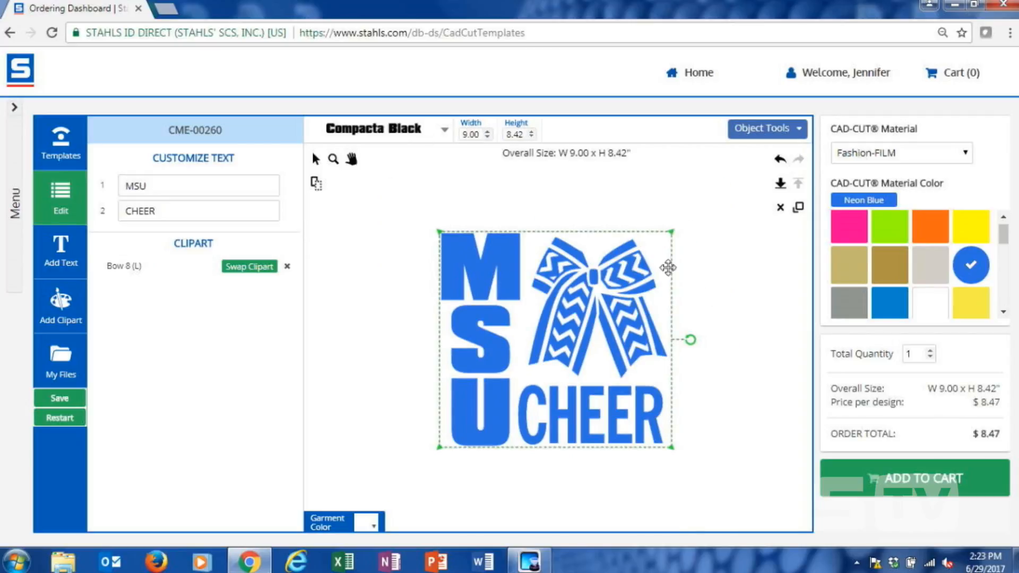
Step: Deselect the MSU CHEER design and set the total quantity to 12
left_click(706, 314)
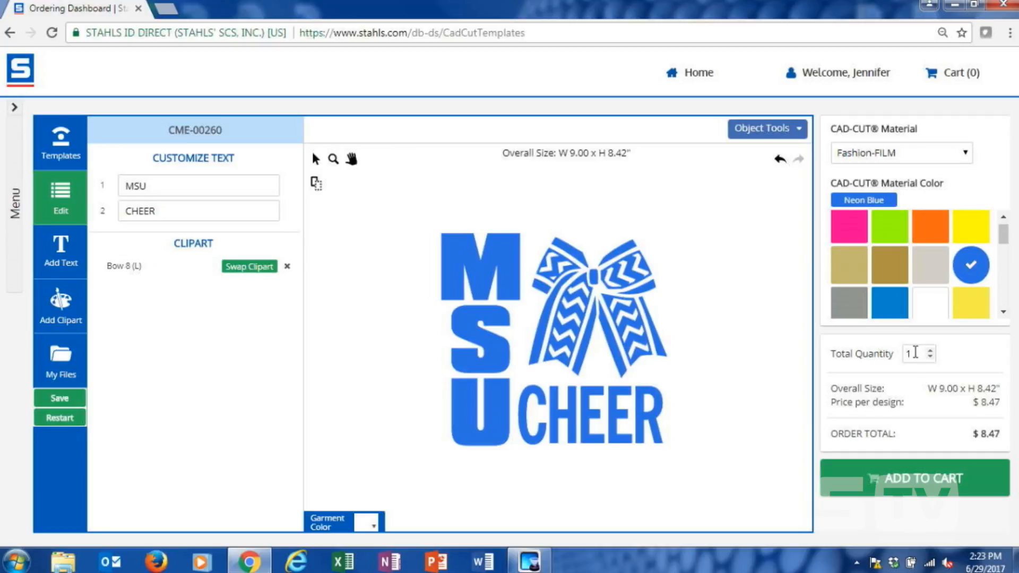
left_click(913, 353)
type("2")
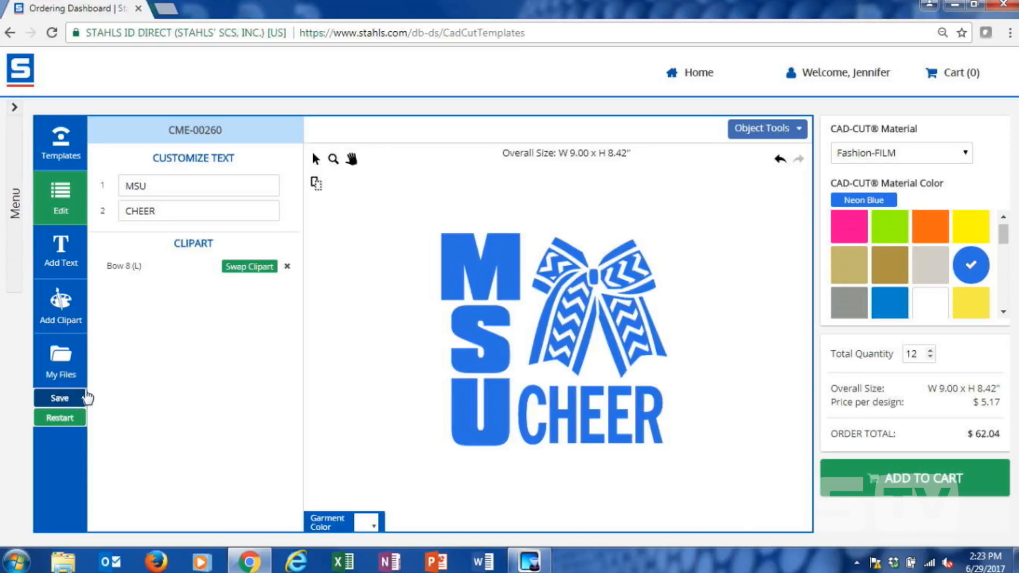
Step: Delete the bow clipart from the MSU CHEER design and undo the deletion
left_click(593, 281)
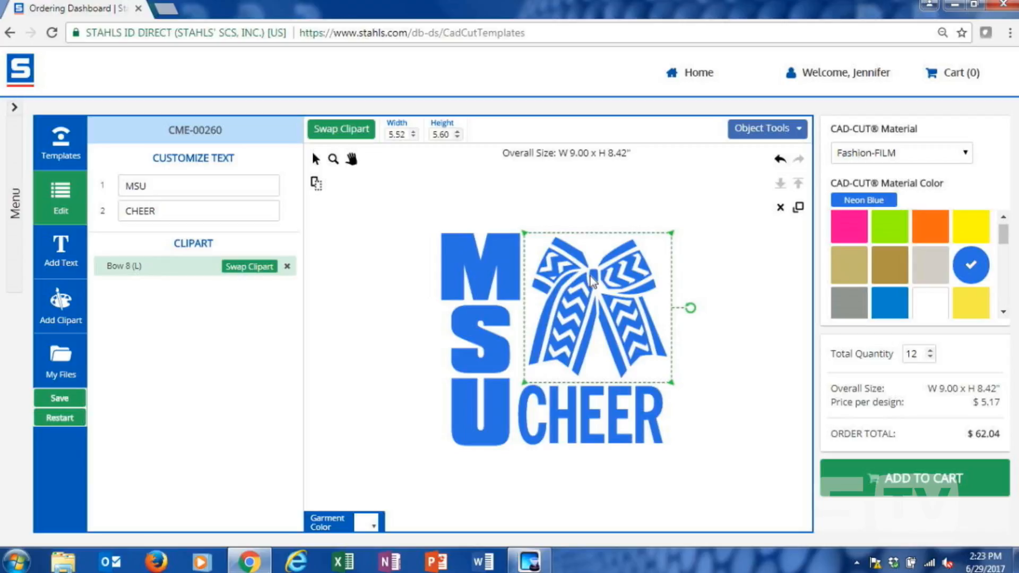
key("Delete")
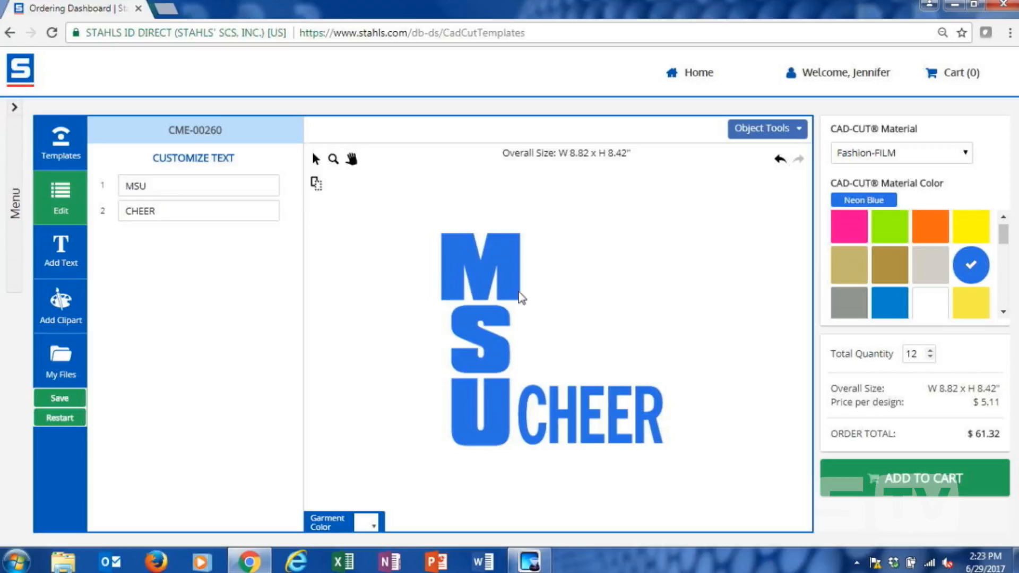
key("ctrl+z")
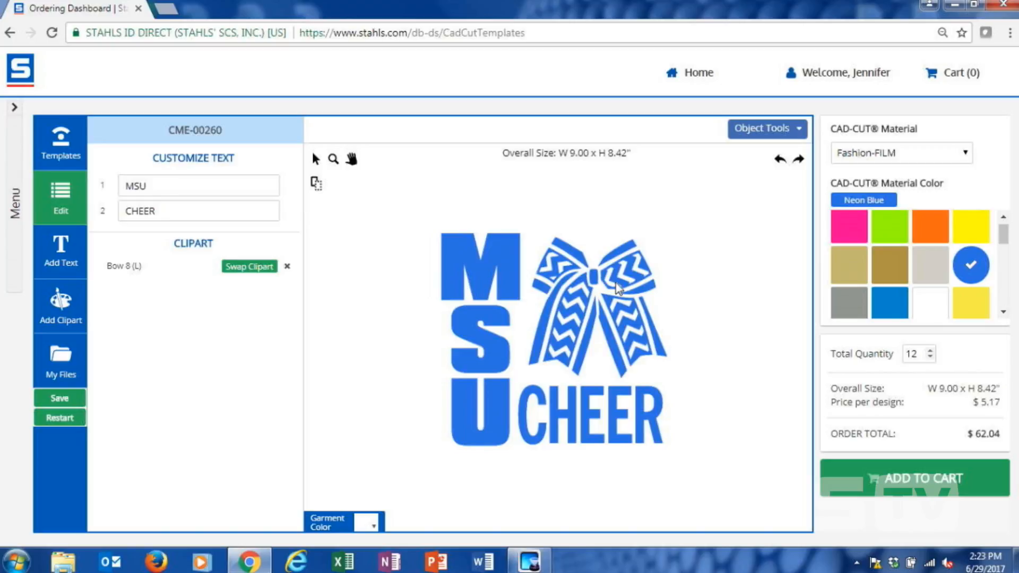
Step: Change the CAD-CUT material to Glitter Flake and its color to Pink
left_click(952, 158)
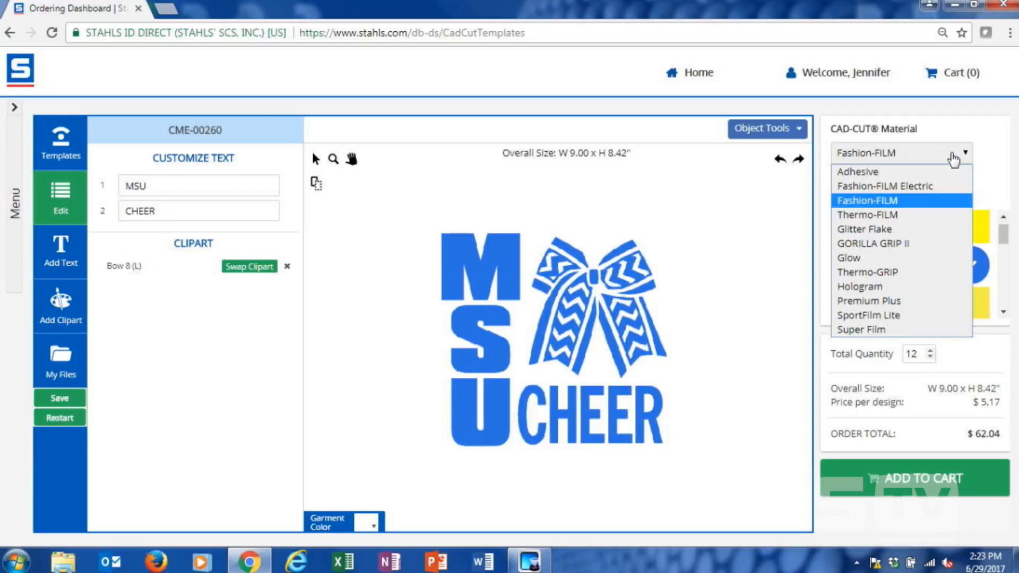
left_click(883, 229)
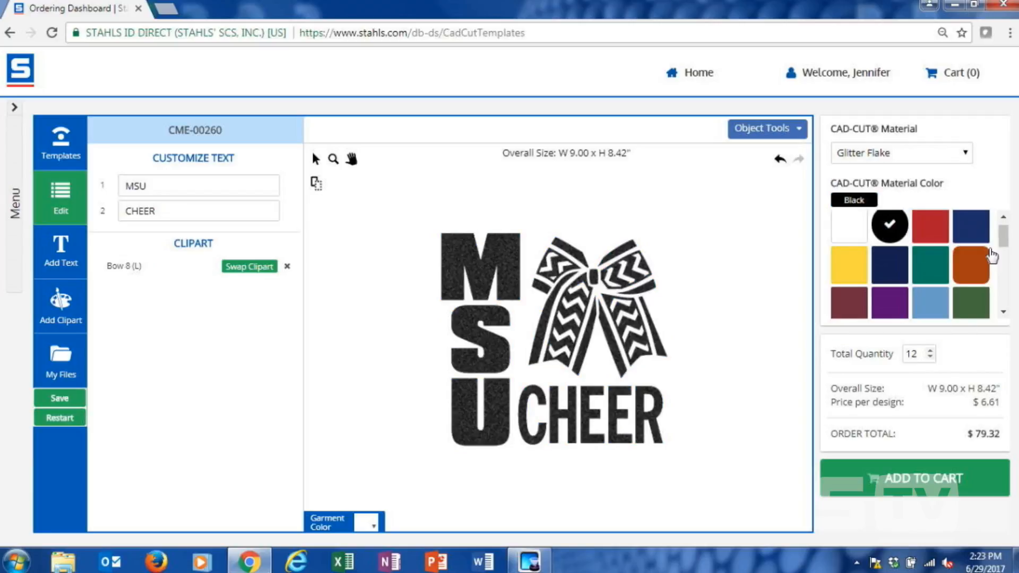
left_click_drag(1002, 237, 1003, 250)
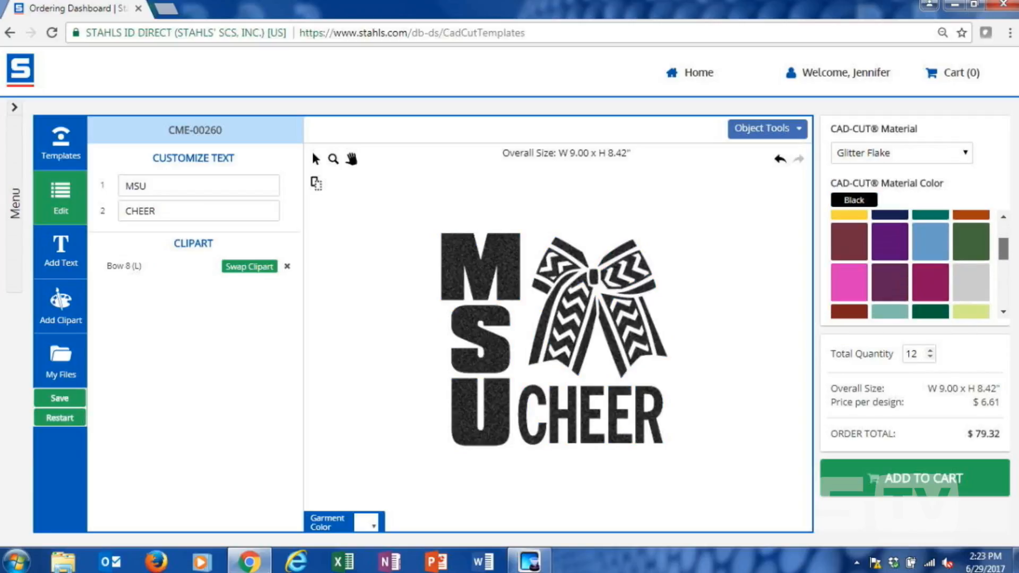
left_click(851, 283)
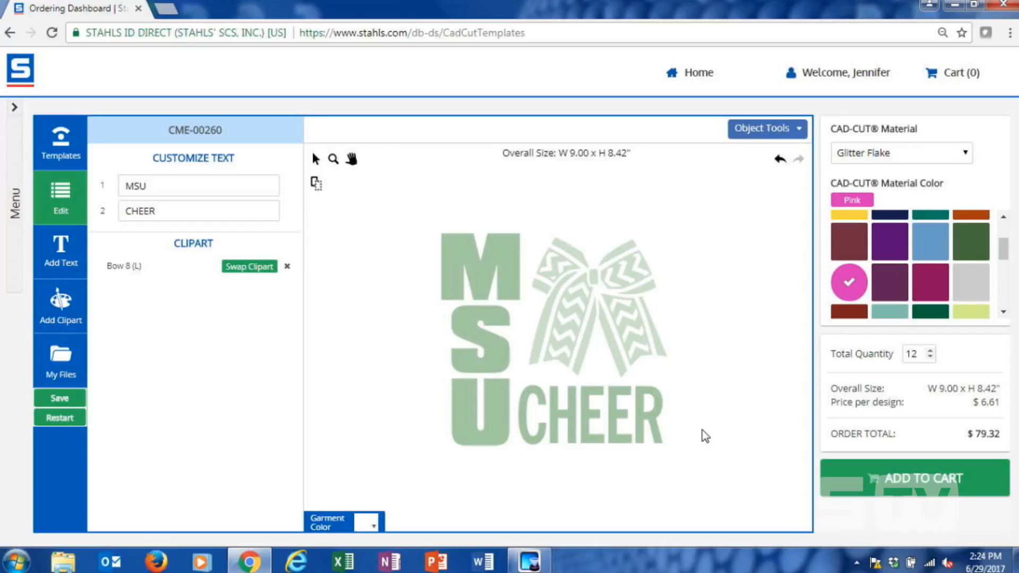
Step: Delete the MSU and CHEER text from the design, keeping only the bow
left_click(472, 259)
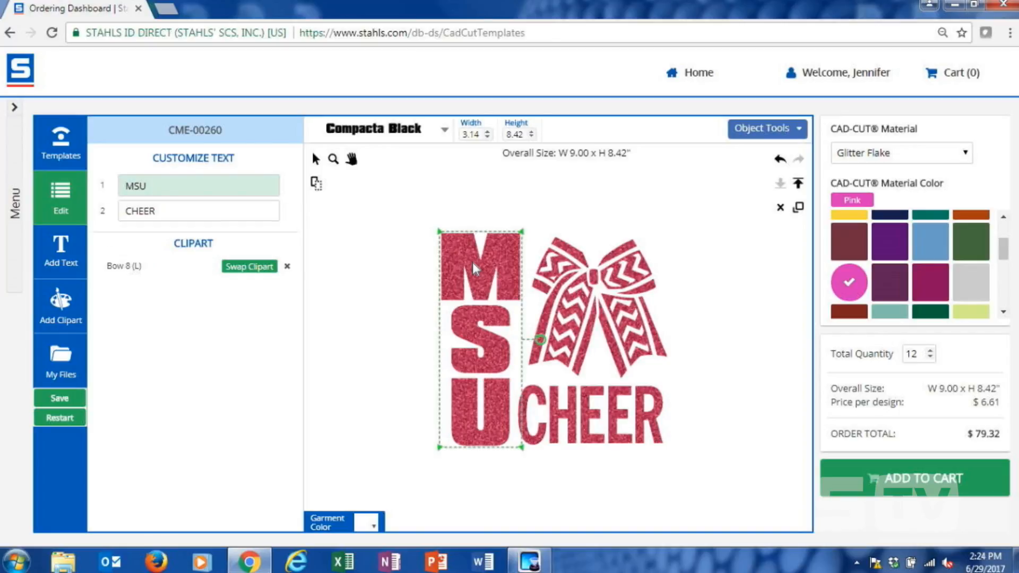
key("Delete")
left_click(610, 439)
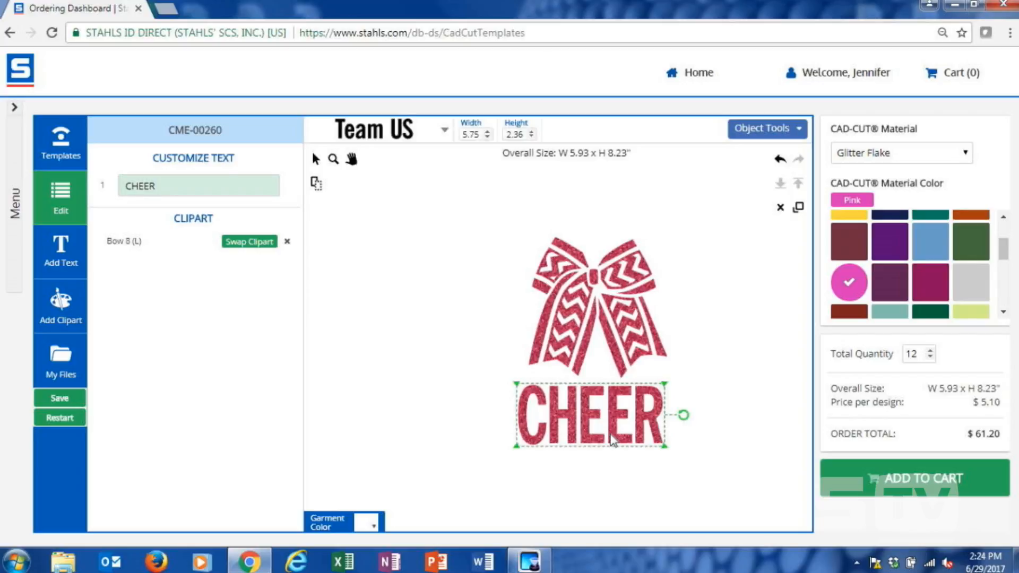
key("Delete")
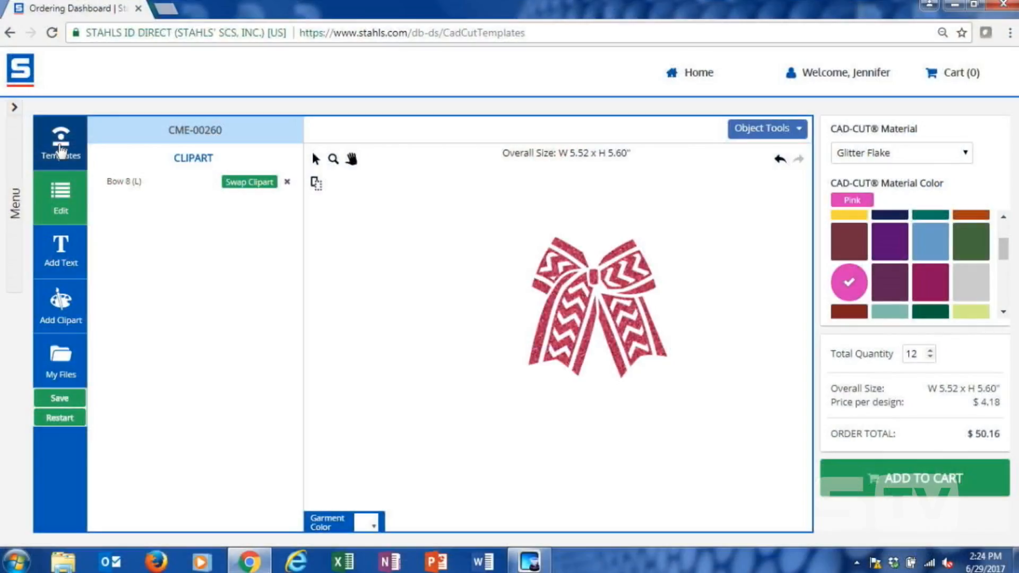
Step: Open the Interchangeable Data template category, delete the remaining bow and load football template CME-ID-0006
left_click(58, 144)
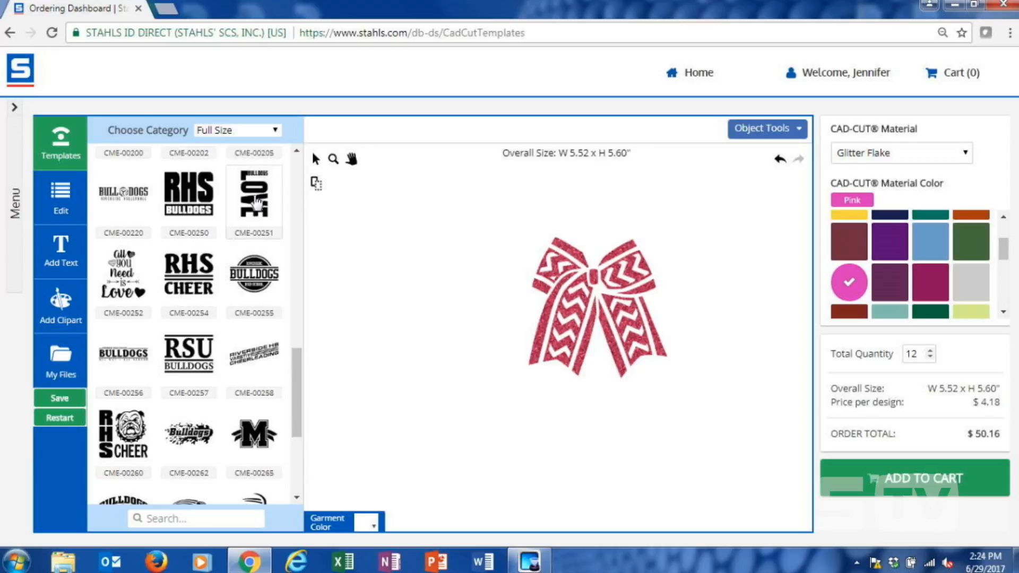
left_click(262, 130)
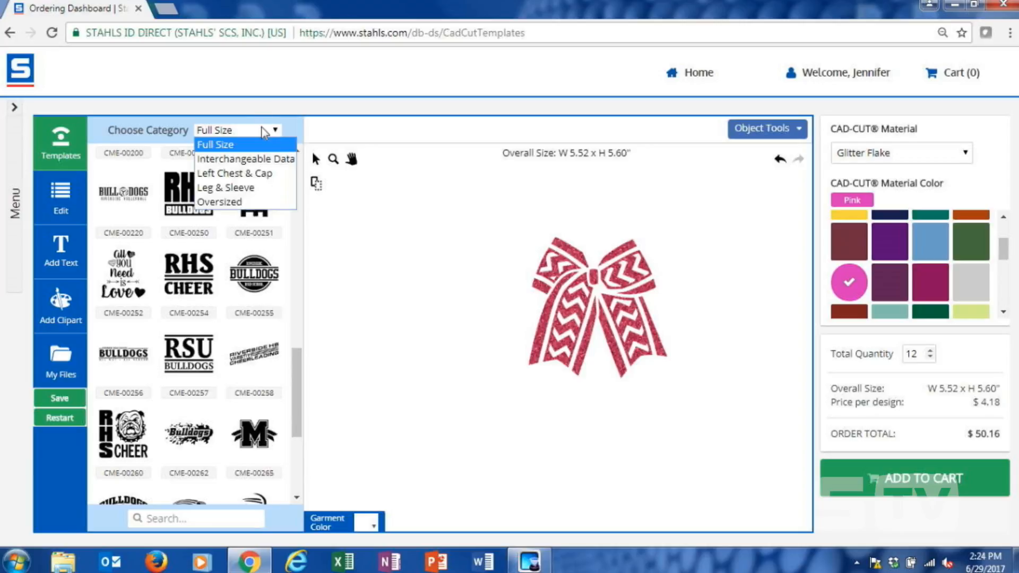
left_click(259, 159)
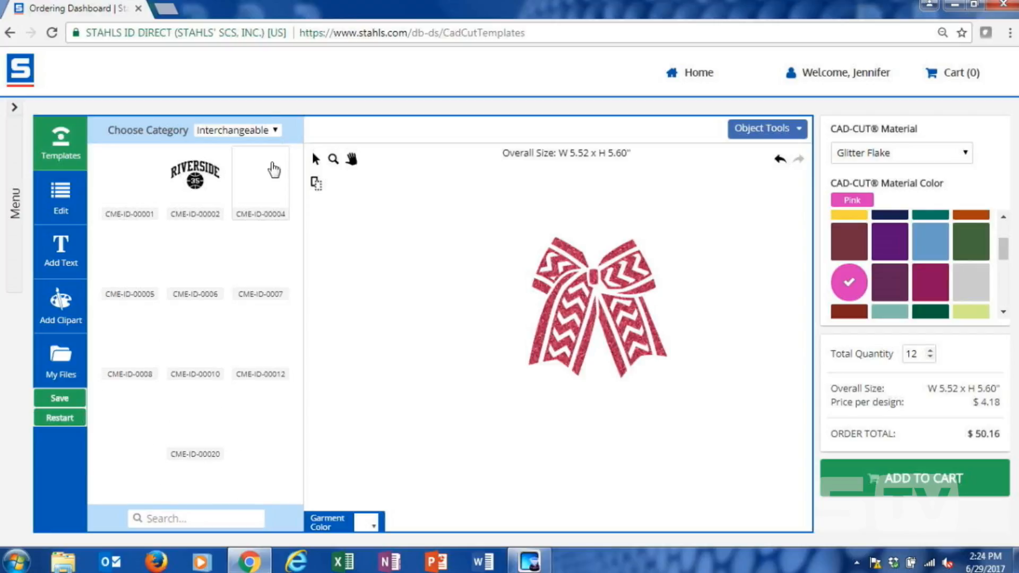
left_click(607, 338)
key("Delete")
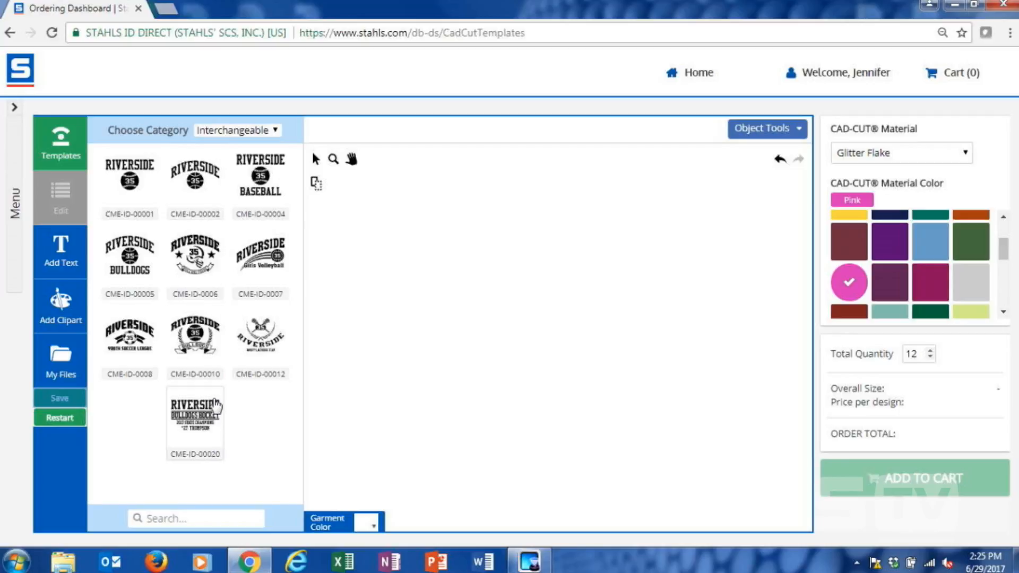
left_click(195, 261)
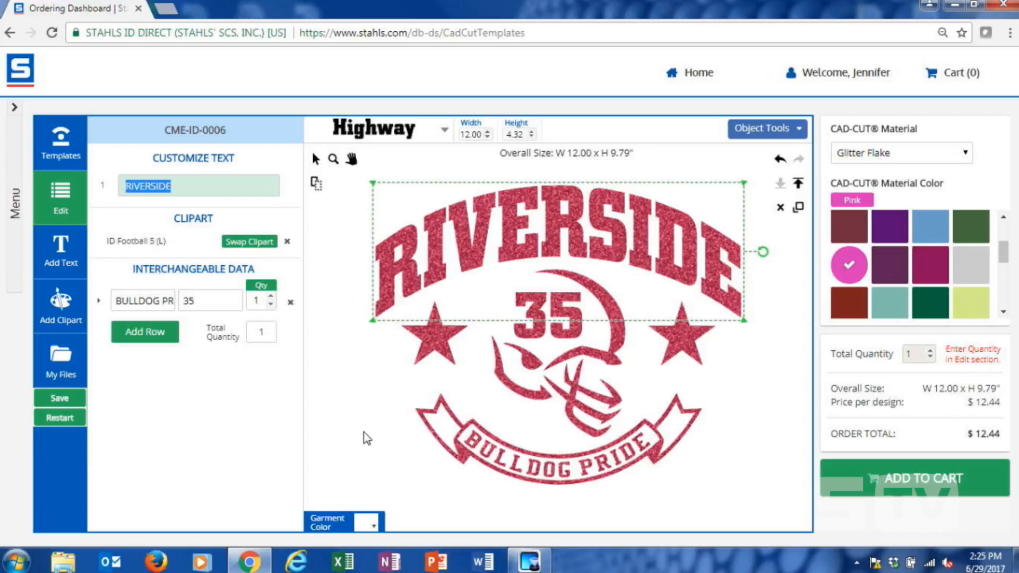
Step: Change the CAD-CUT material to Fashion-FILM Electric in Jet Stream Blue and deselect the RIVERSIDE text
left_click(924, 155)
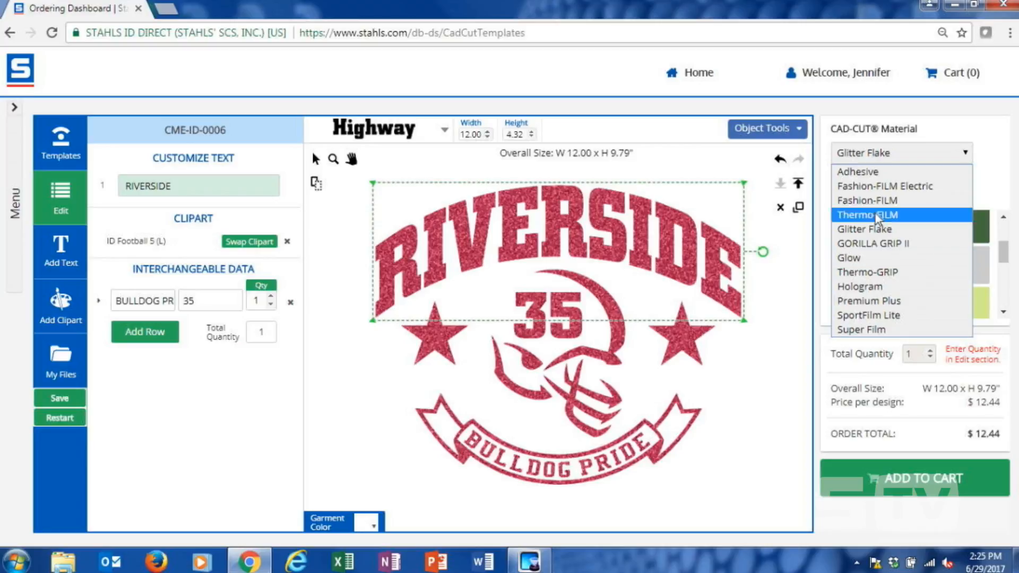
left_click(884, 185)
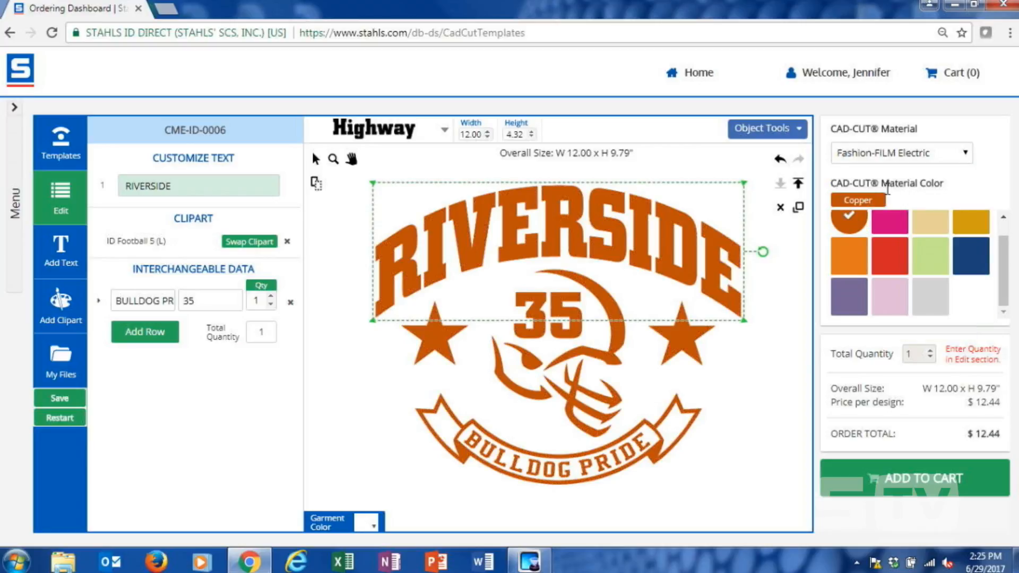
left_click(976, 261)
left_click(373, 391)
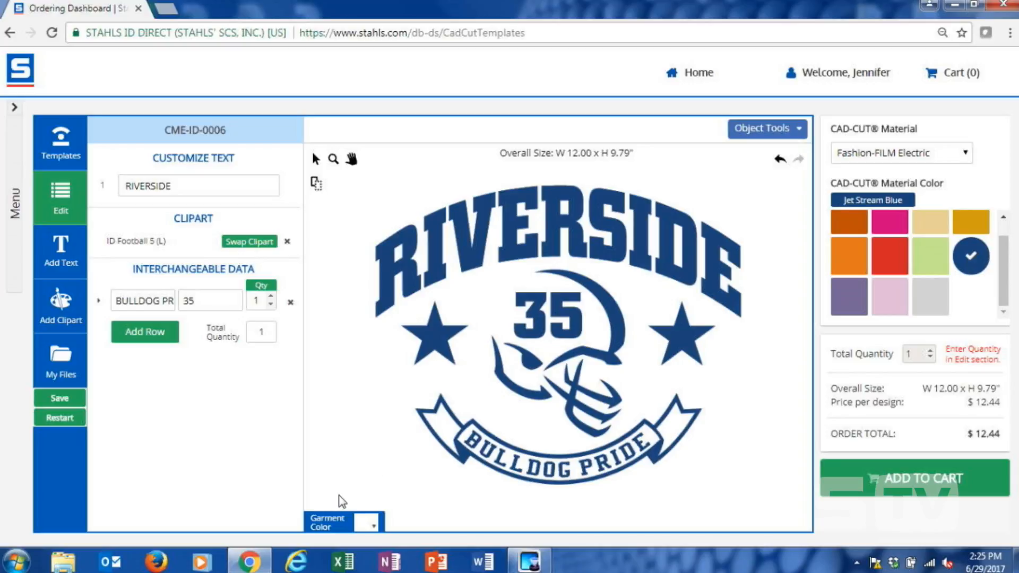
Step: Select the entire RIVERSIDE football design and set its overall width to 5 inches
left_click_drag(335, 500, 790, 173)
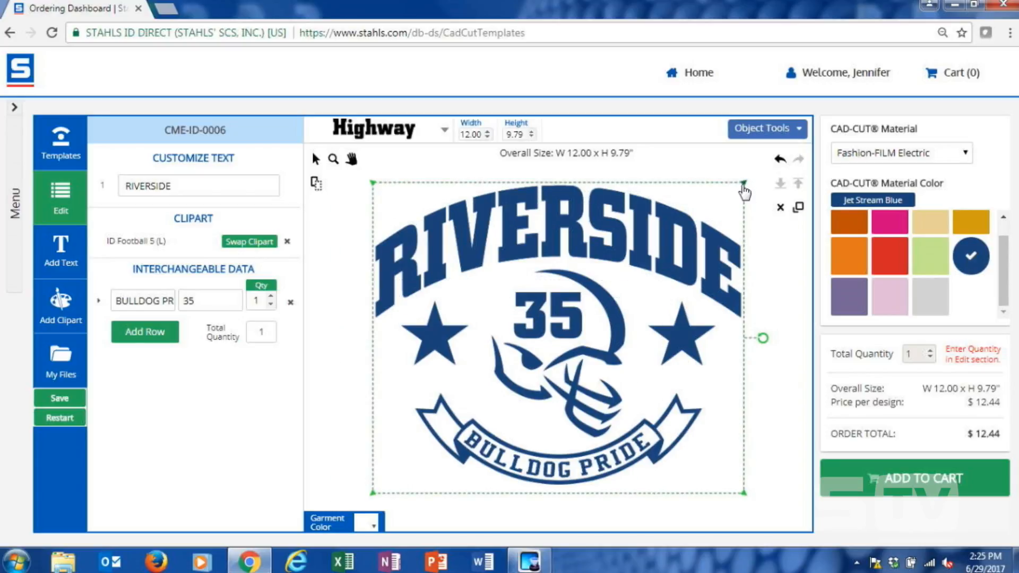
left_click_drag(459, 134, 488, 138)
type("5")
key("Return")
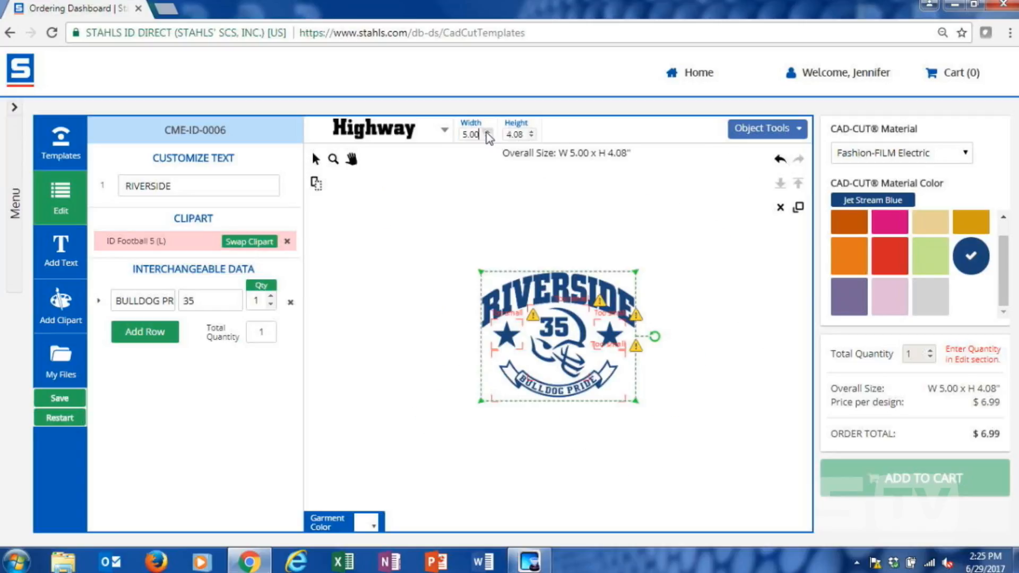
left_click(474, 393)
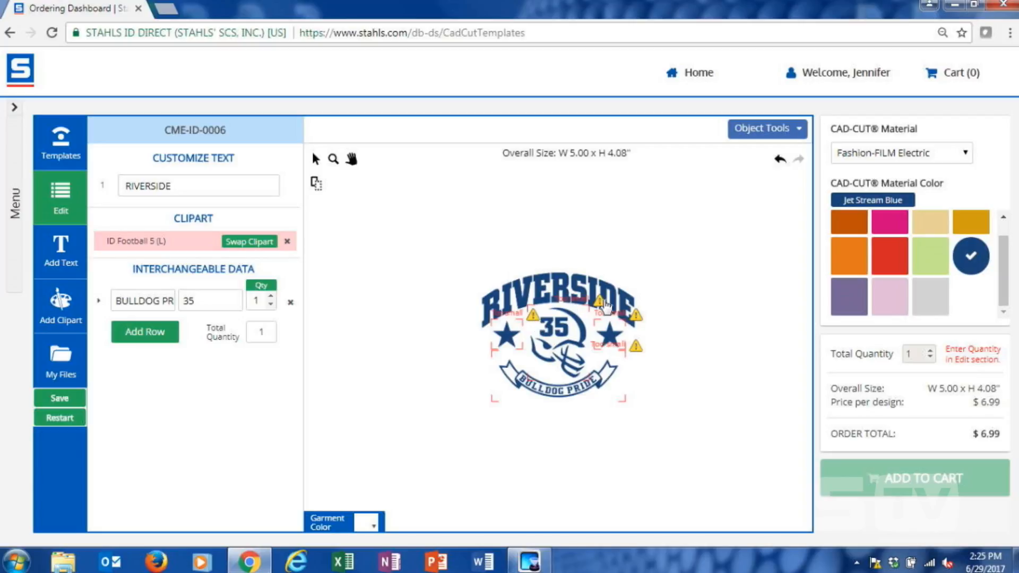
Step: Scale the entire RIVERSIDE design proportionally to about 8.52 x 6.95 inches and deselect it
left_click_drag(426, 232, 714, 467)
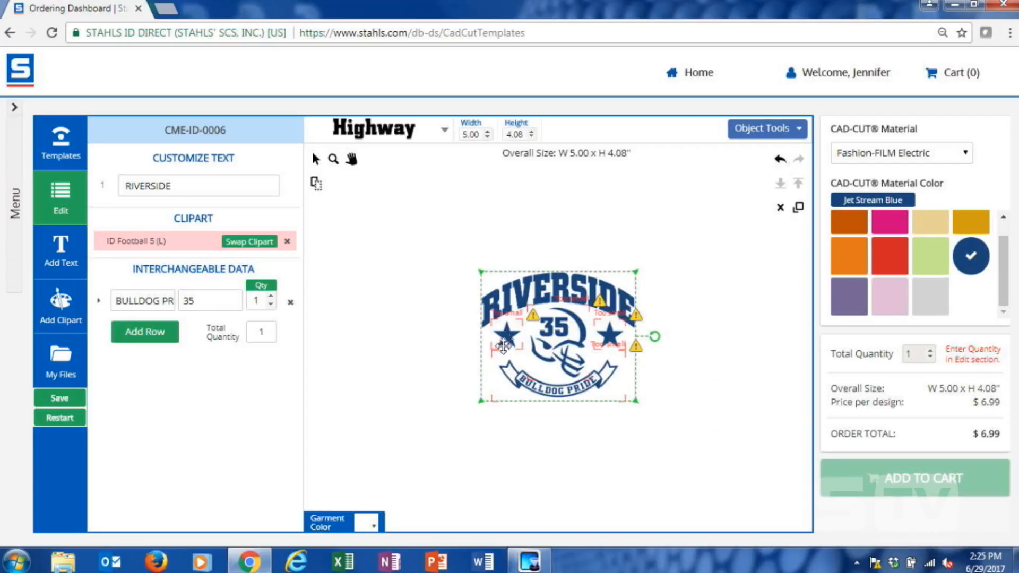
left_click_drag(638, 273, 745, 182)
left_click(584, 440)
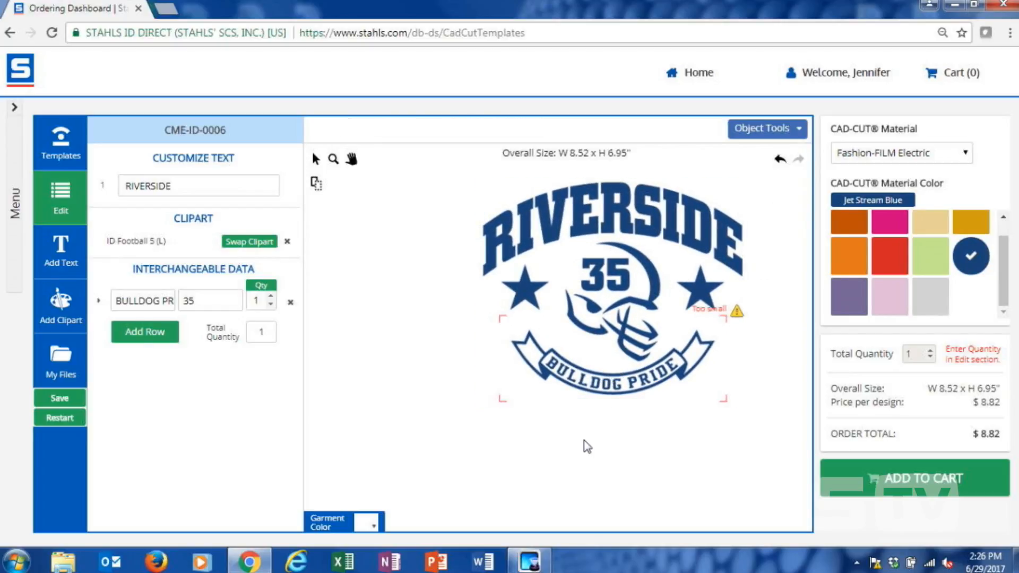
Step: Enlarge the BULLDOG PRIDE banner to about 10.11 x 3.22 inches and center it beneath the football helmet
left_click(575, 325)
left_click(517, 347)
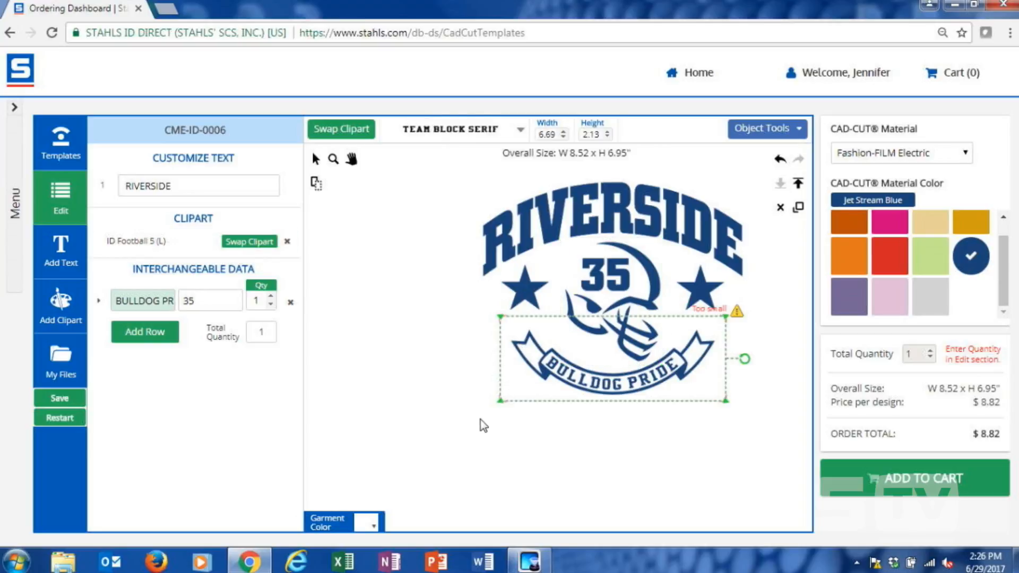
left_click_drag(501, 400, 450, 431)
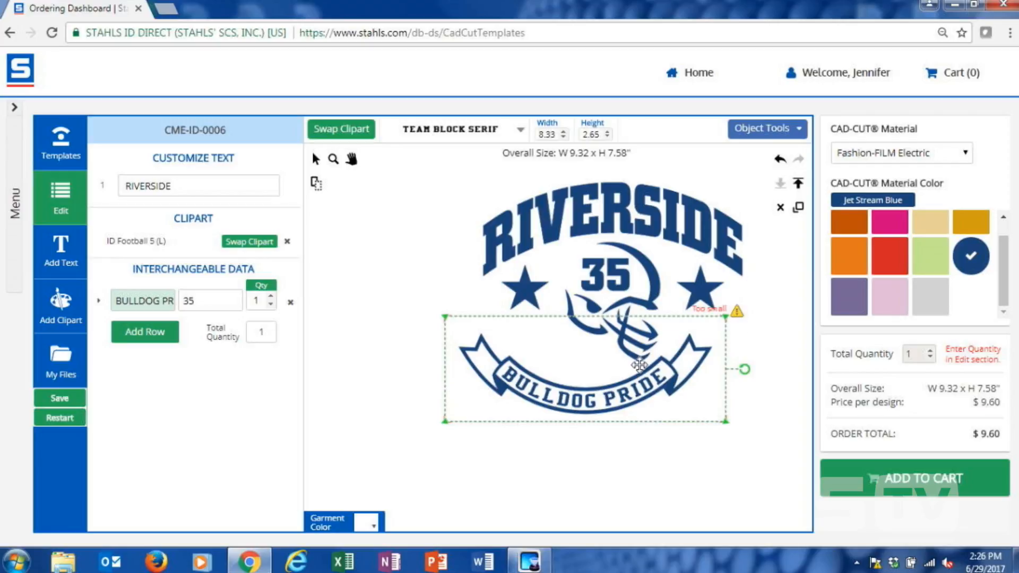
left_click_drag(636, 375, 675, 360)
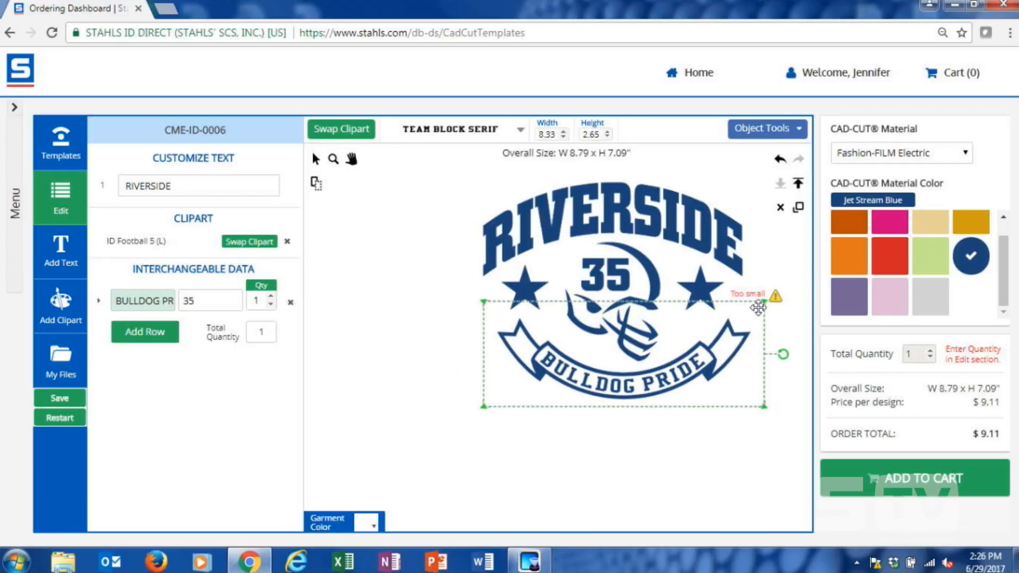
left_click_drag(764, 301, 779, 299)
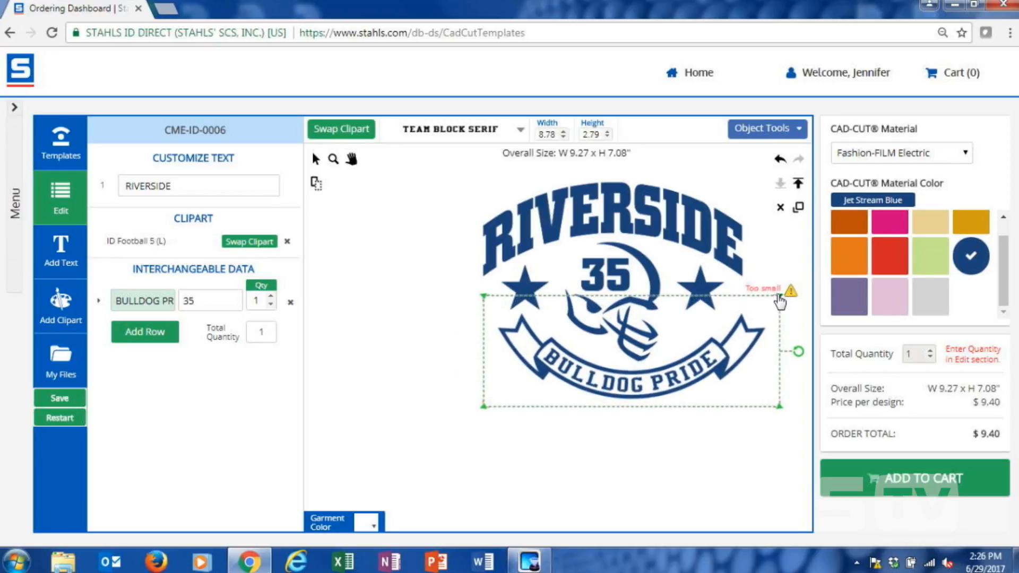
left_click(655, 454)
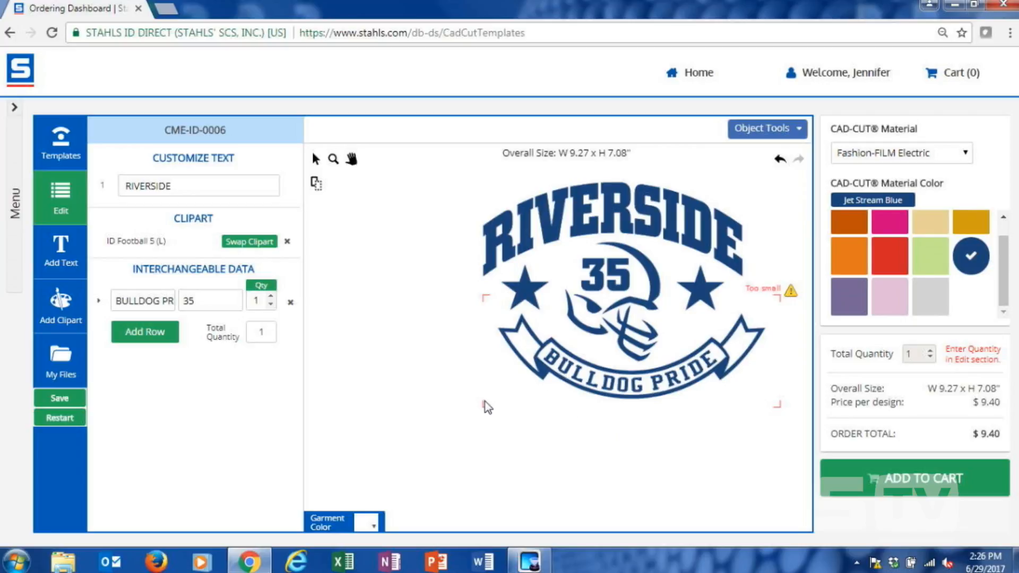
left_click(775, 303)
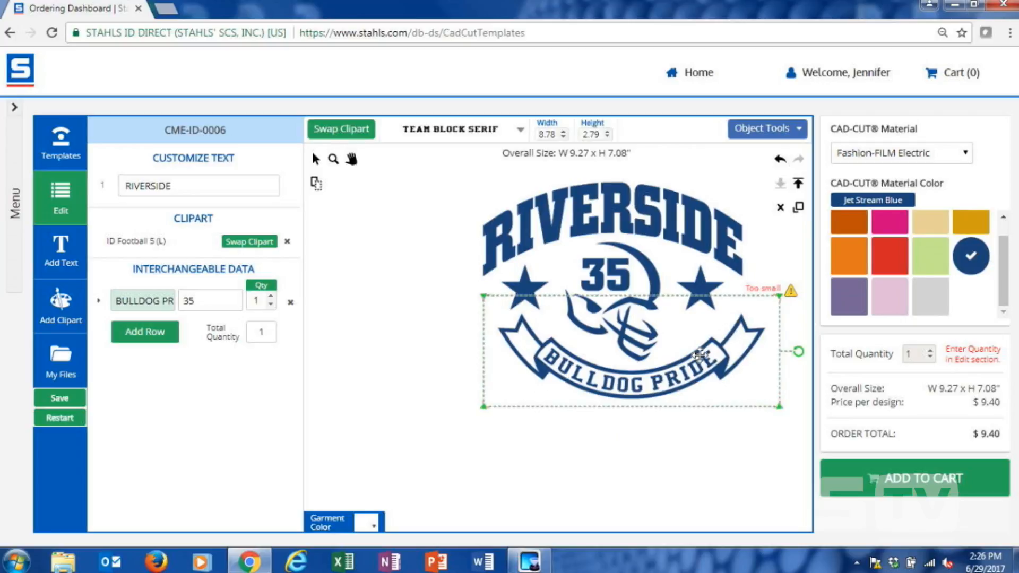
left_click_drag(484, 410, 439, 429)
left_click_drag(534, 392, 544, 390)
left_click(552, 469)
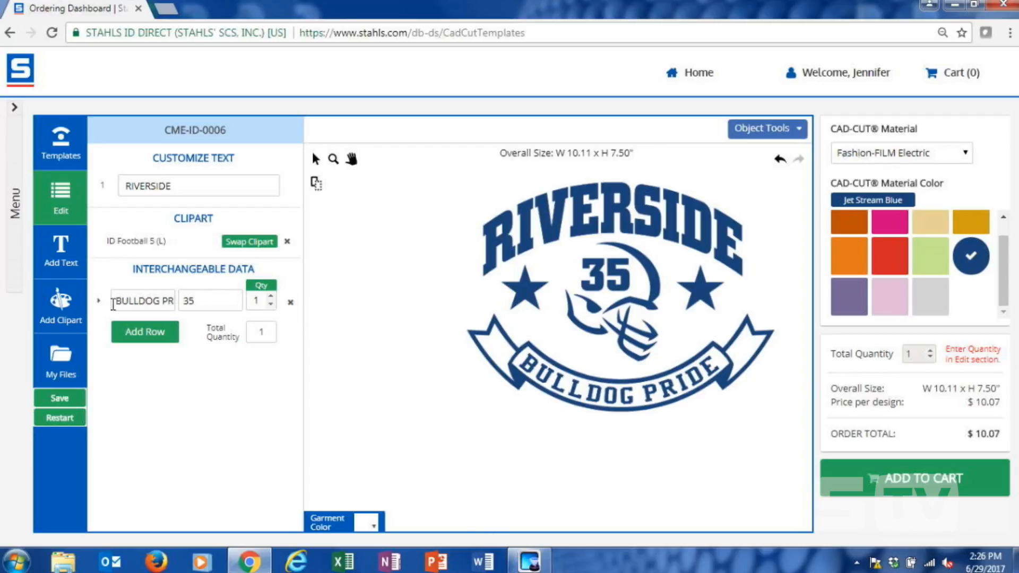
Step: Replace the first interchangeable data row's banner text with a player's surname and set its number to 22
left_click_drag(112, 301, 187, 298)
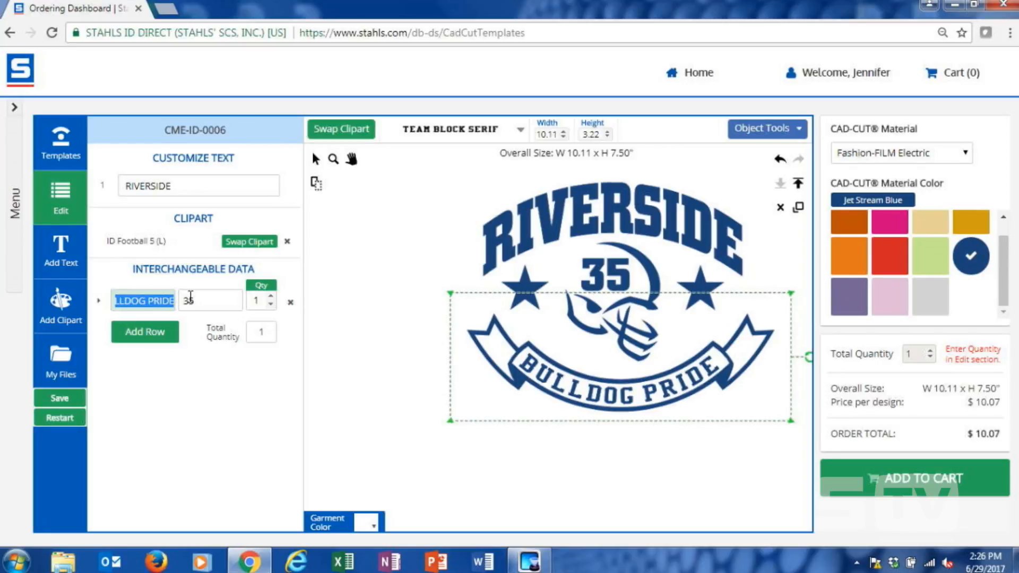
type("PALMER")
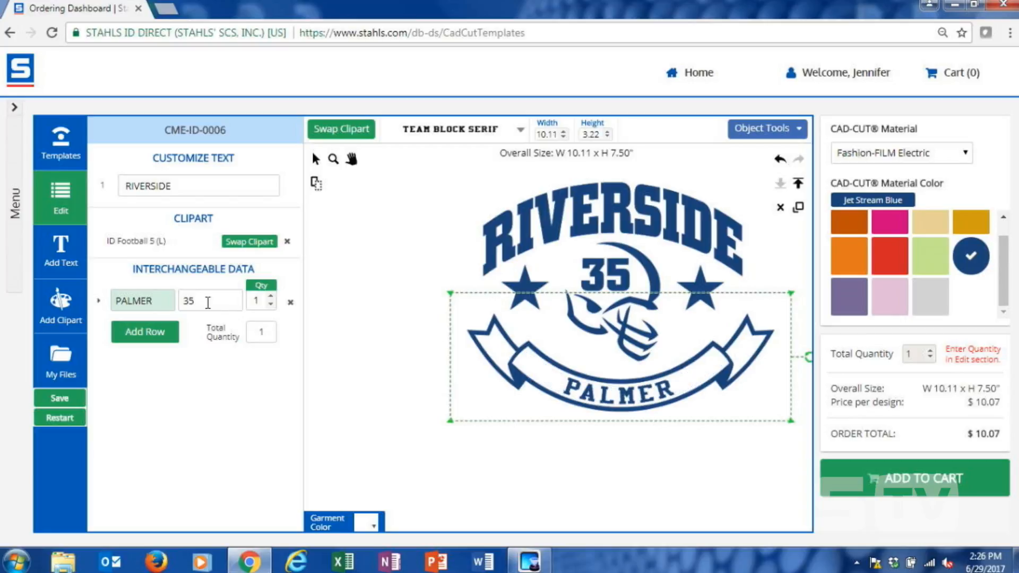
left_click(217, 301)
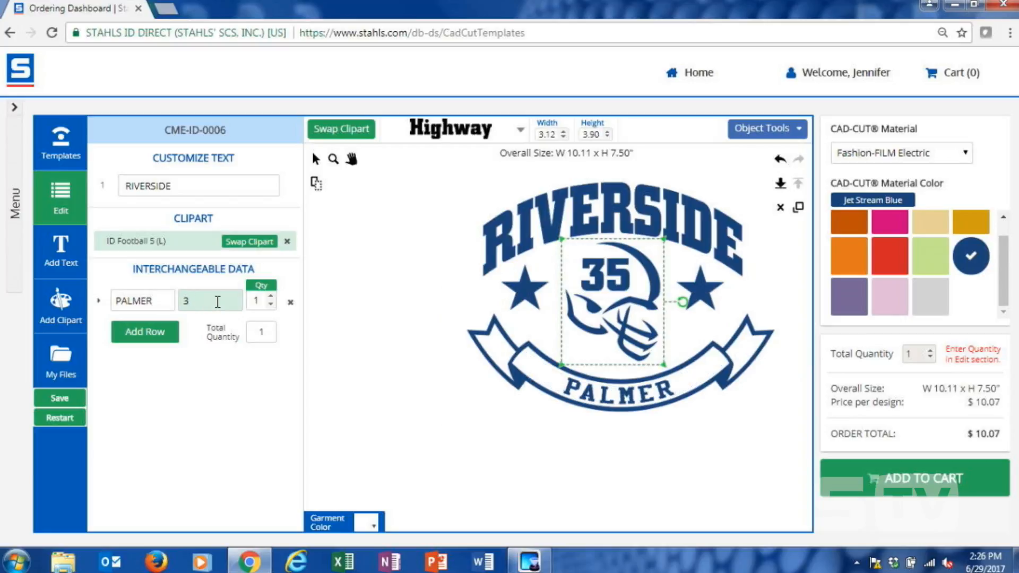
key("BackSpace")
type("22")
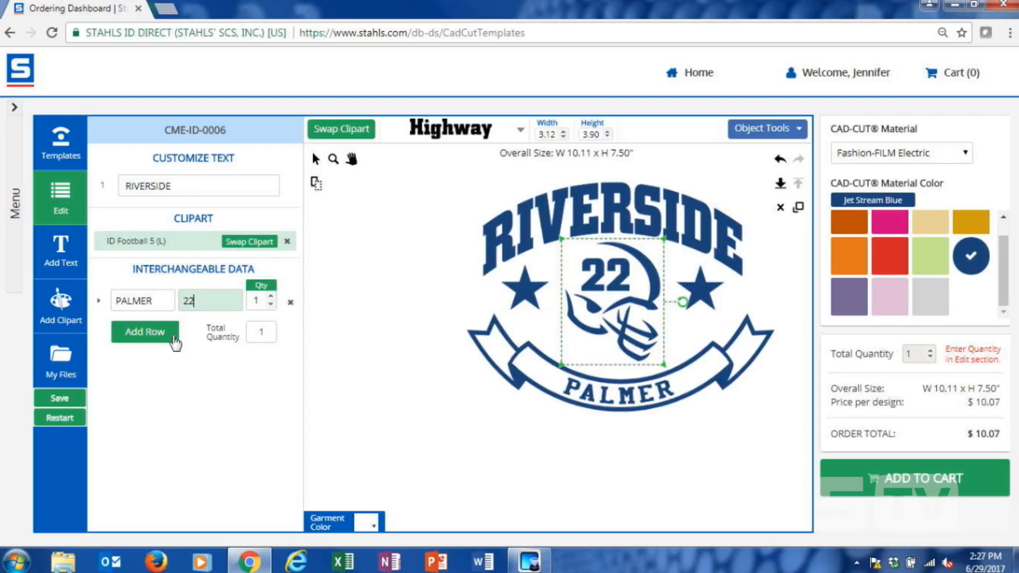
Step: Add a second interchangeable data row with another player's surname and the number 45
left_click(174, 337)
double_click(173, 336)
type("ELLS")
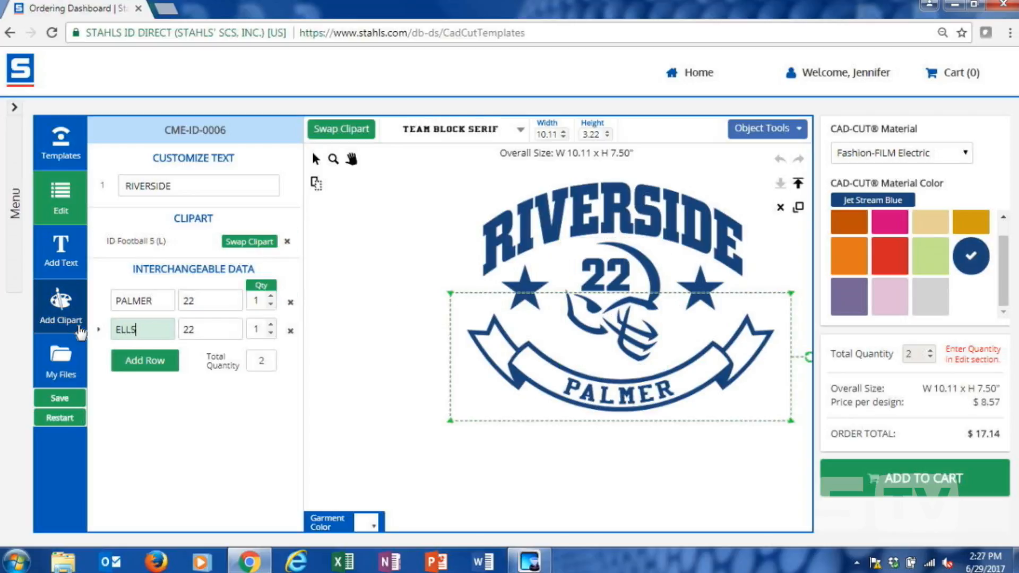
type("WORTH")
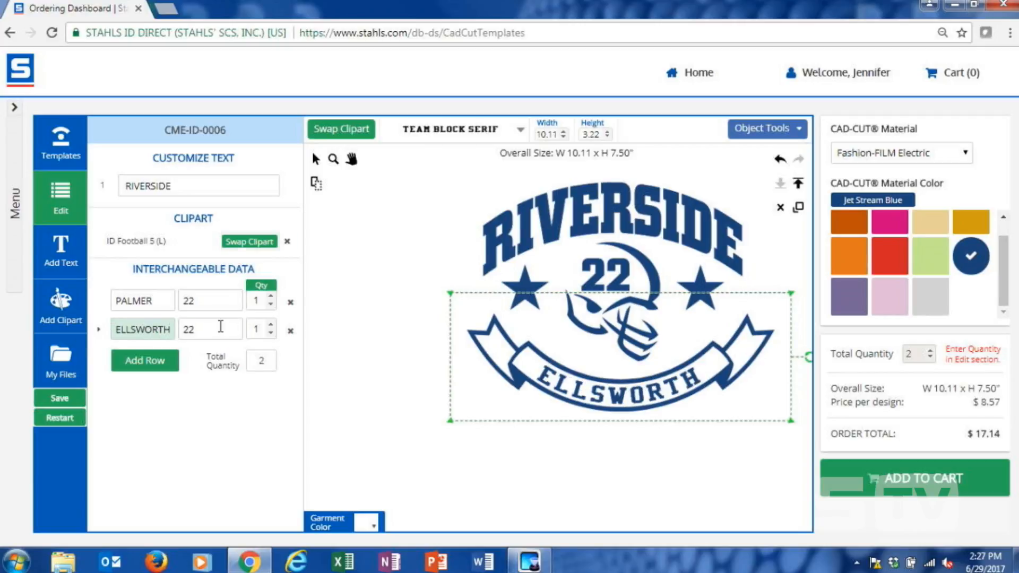
left_click(220, 326)
key("BackSpace")
key("BackSpace")
type("45")
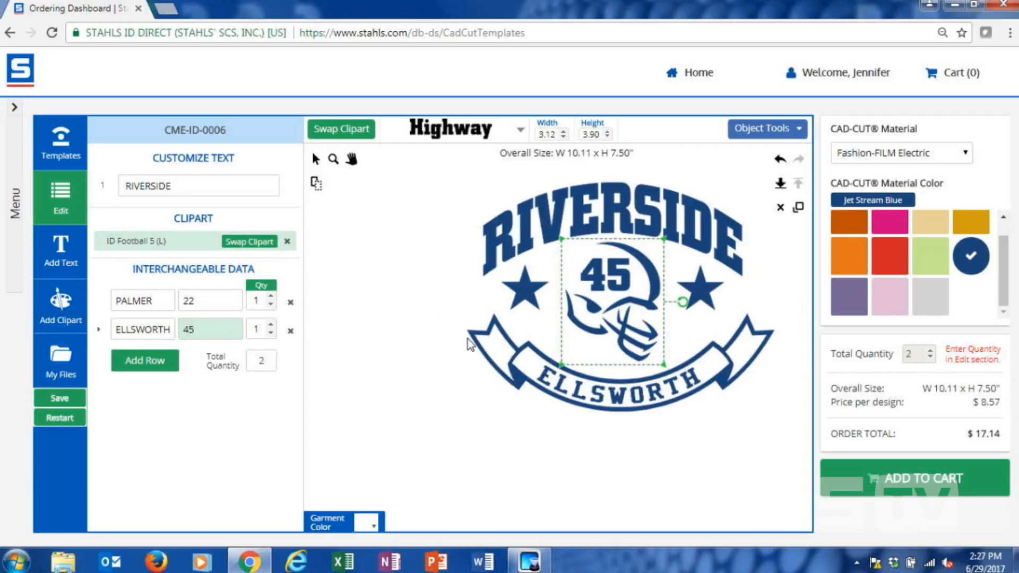
Step: Add a third interchangeable data row with a different player's surname and the number 20
left_click(158, 365)
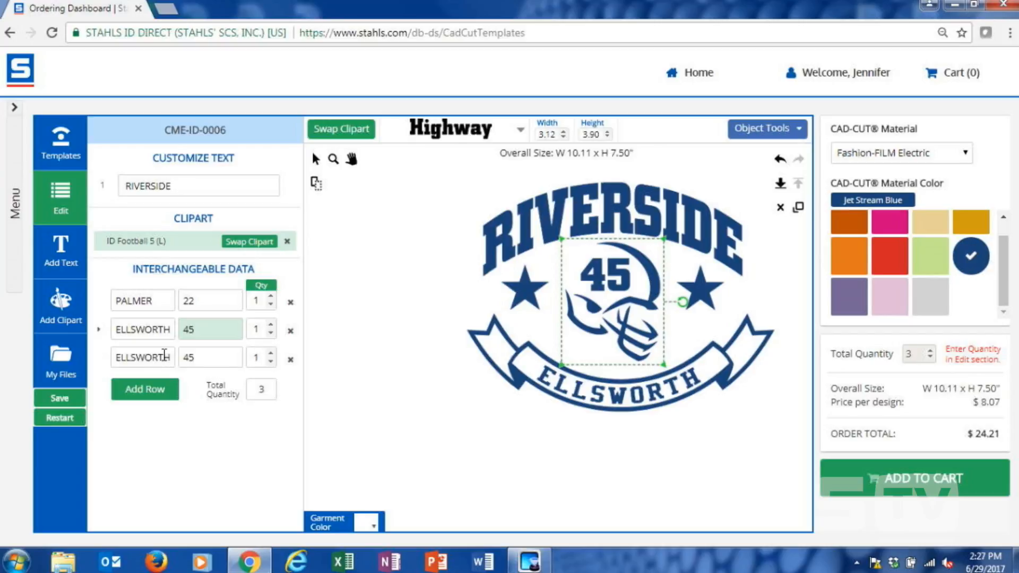
double_click(165, 355)
key("BackSpace")
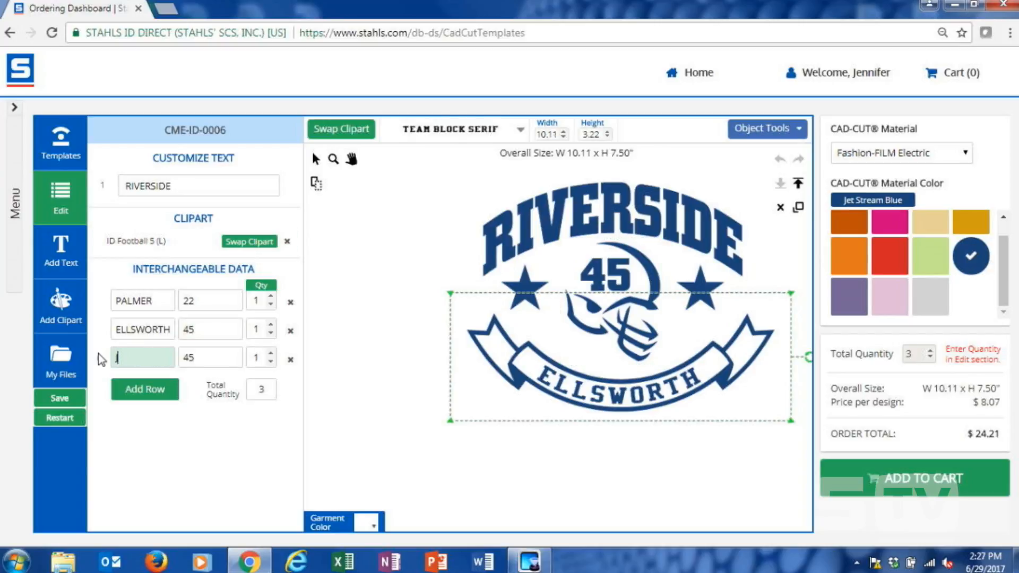
type("JONES")
double_click(211, 357)
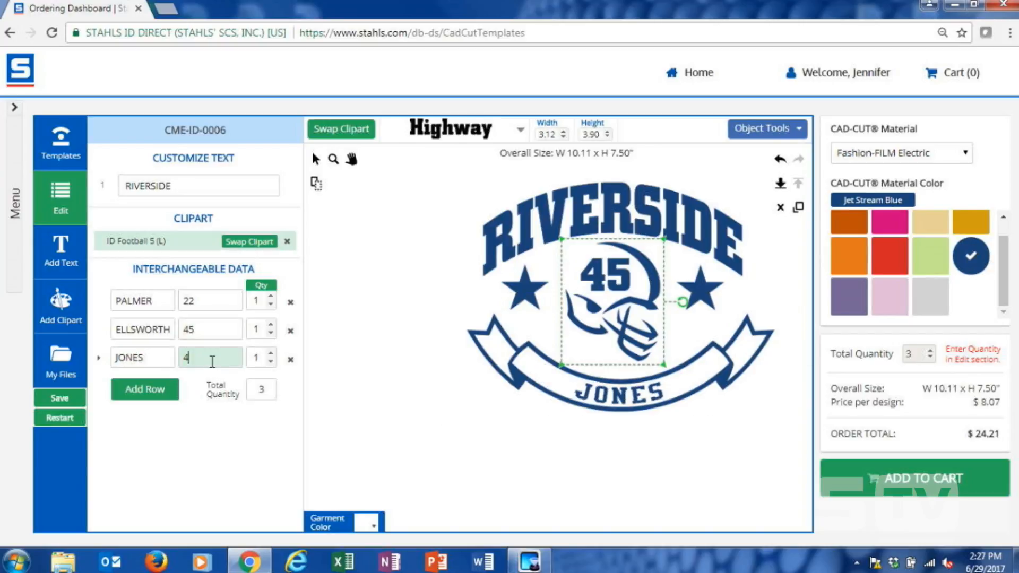
type("20")
Step: Add four more interchangeable data rows beneath the third player and deselect the banner
left_click(159, 391)
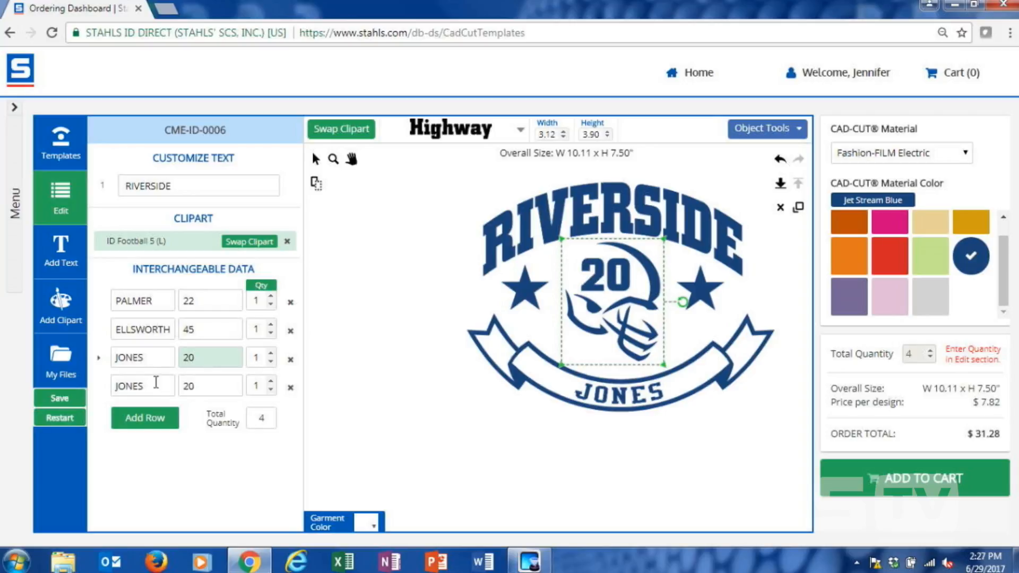
left_click(162, 427)
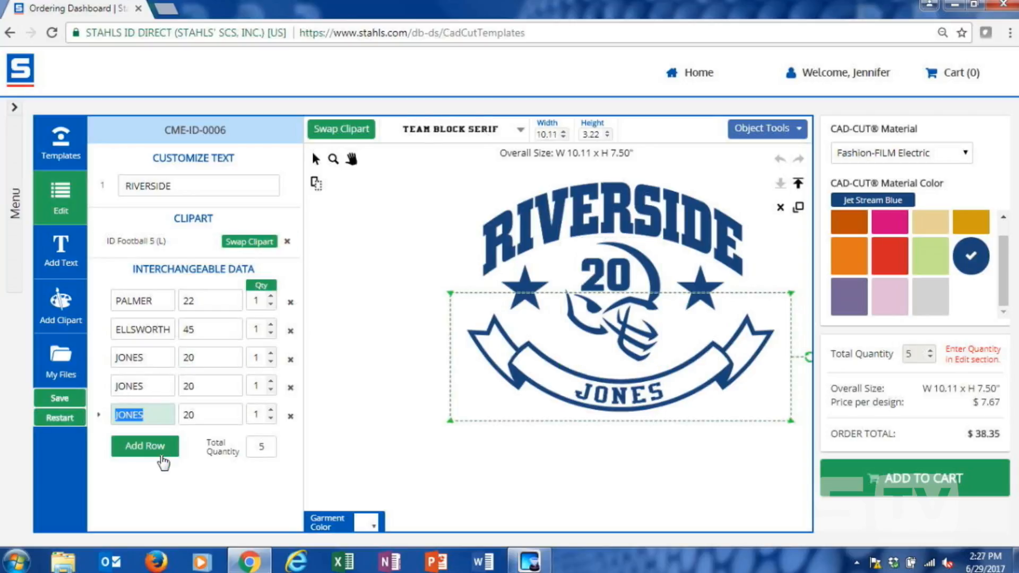
left_click(161, 452)
left_click(152, 478)
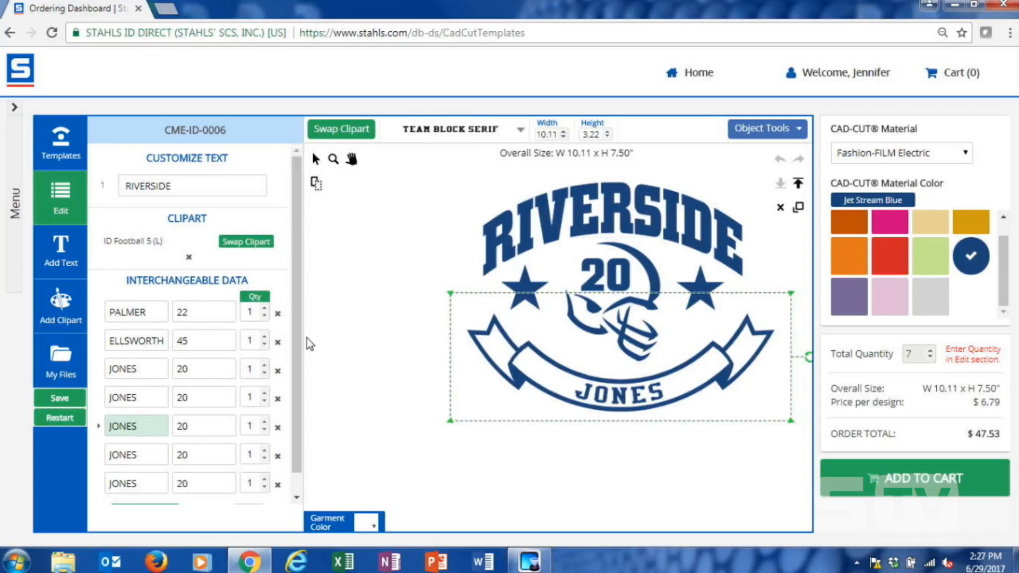
left_click(516, 456)
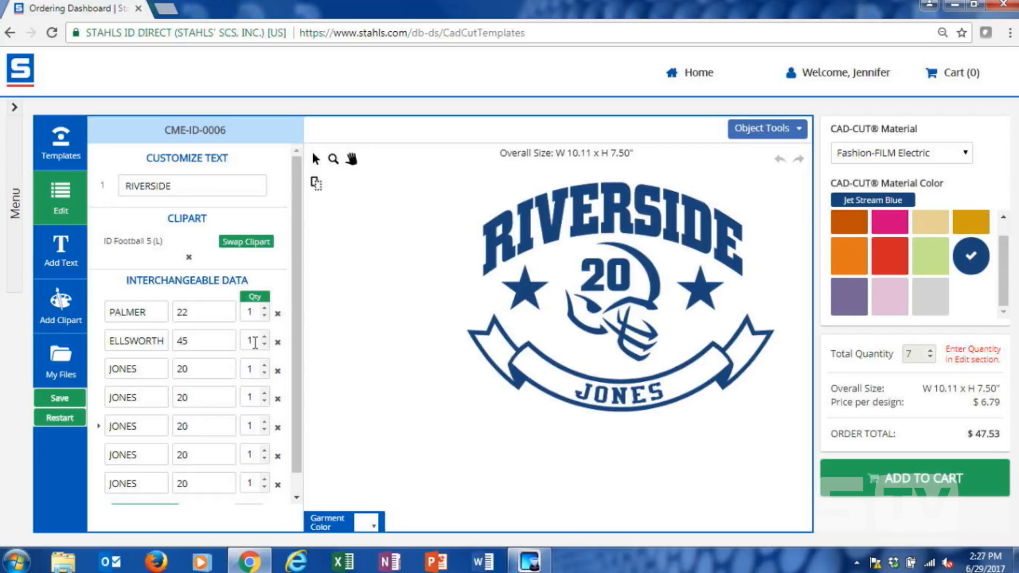
Step: Set the order quantities of the second and third interchangeable data rows to 10 each
left_click(255, 342)
type("0")
left_click(254, 366)
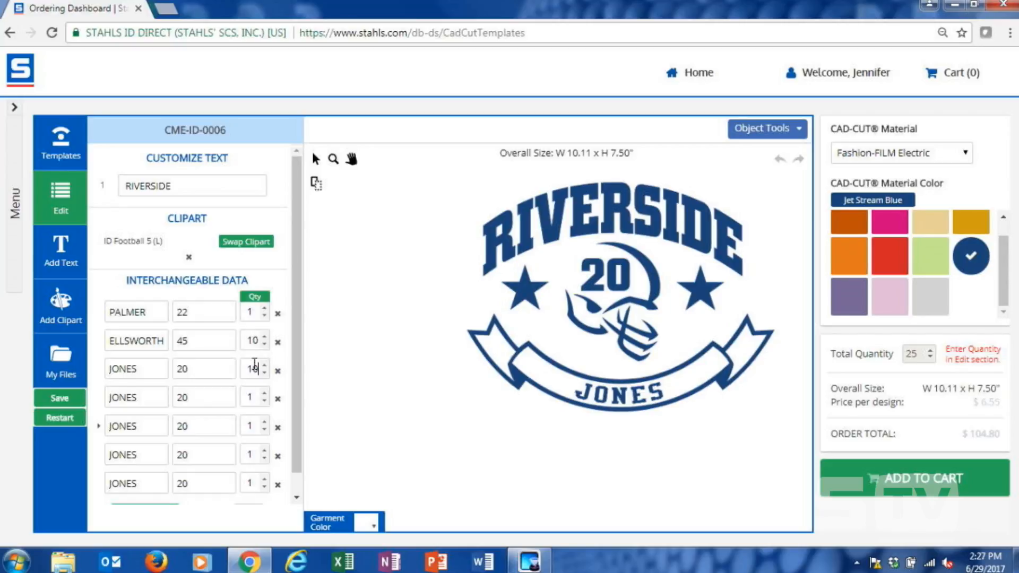
type("0")
Step: Load template CME-SL-00003 from the Leg & Sleeve category, replacing the existing RIVERSIDE layout
left_click(61, 142)
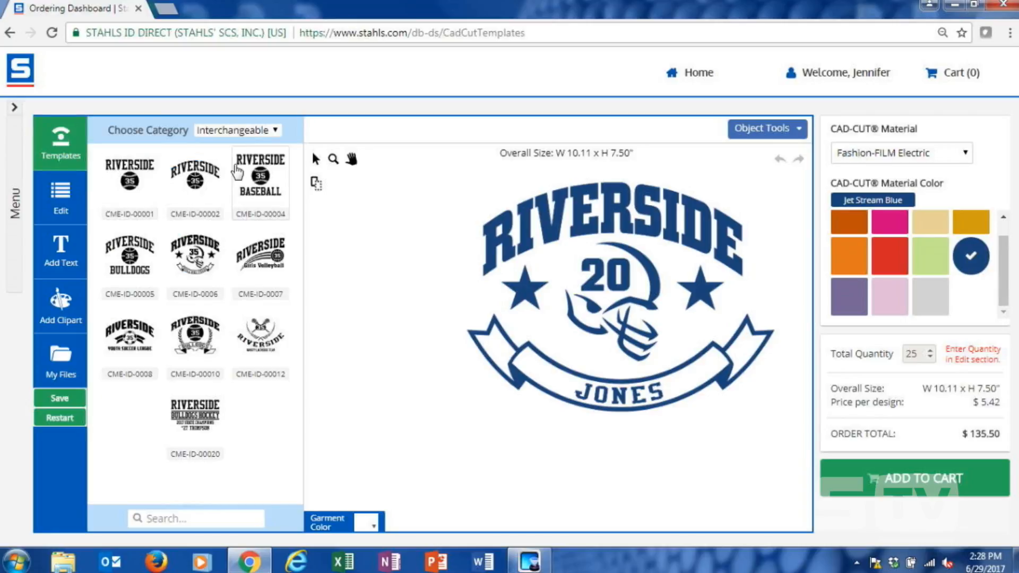
left_click(235, 132)
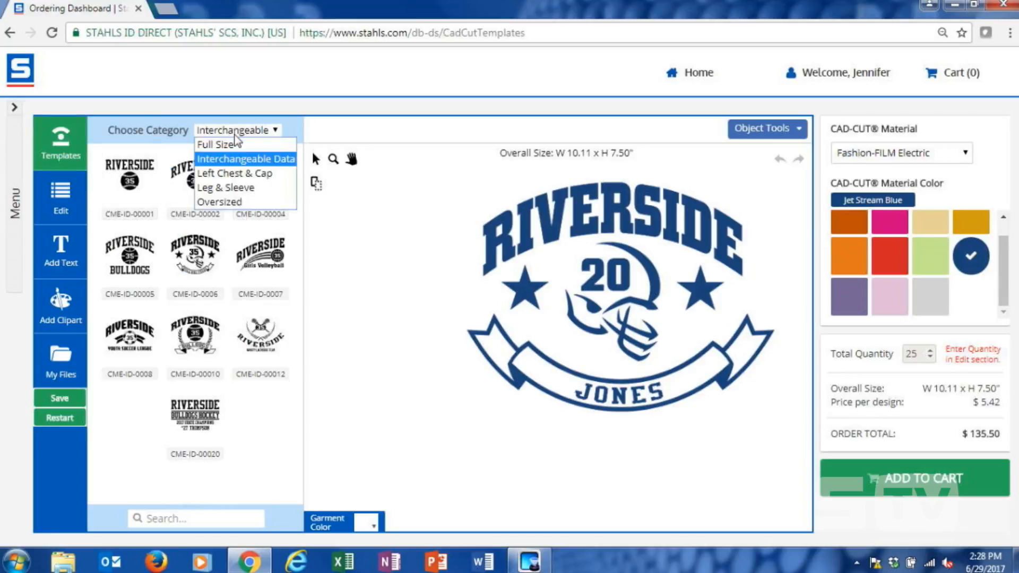
left_click(232, 189)
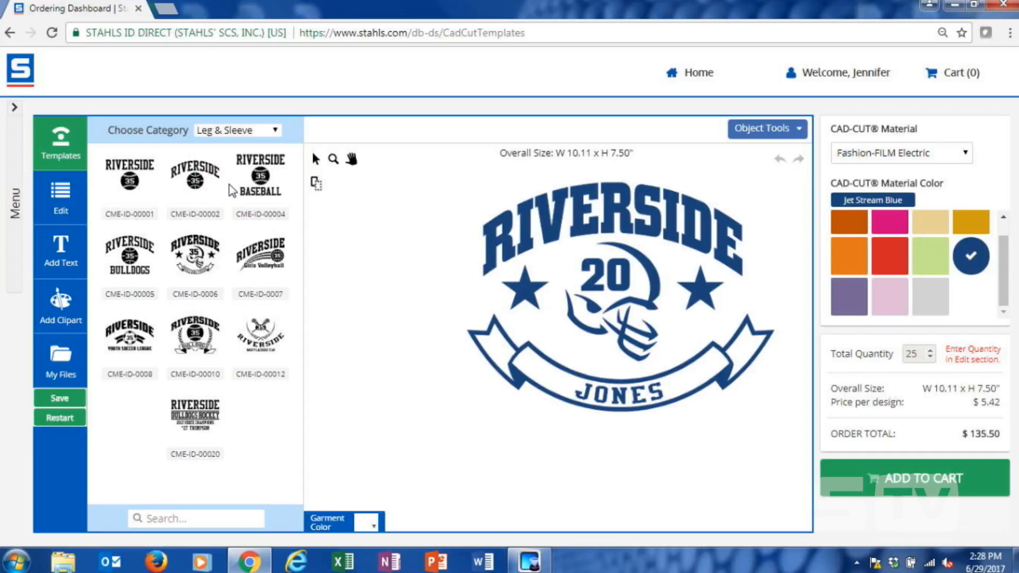
left_click(192, 197)
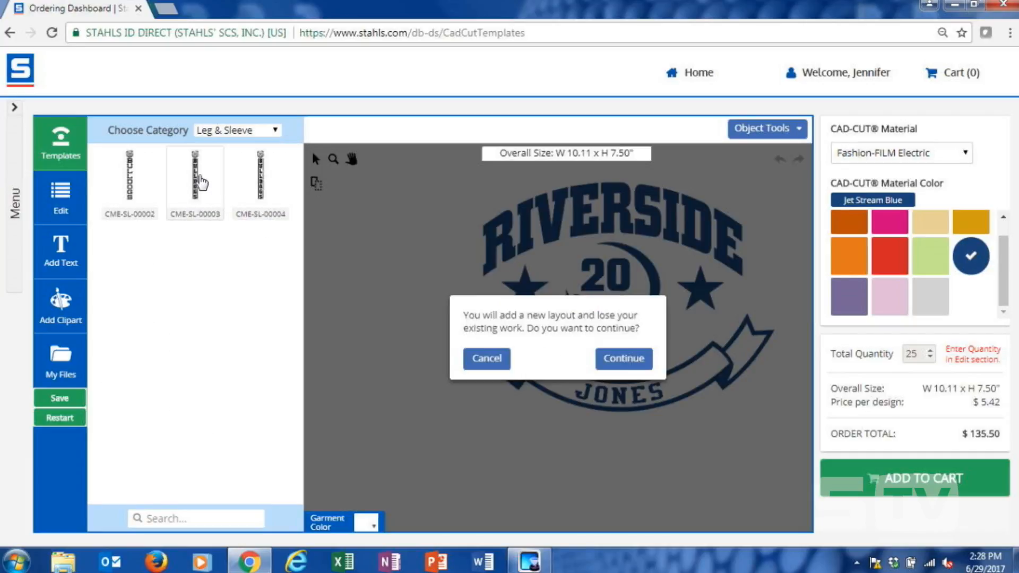
left_click(633, 360)
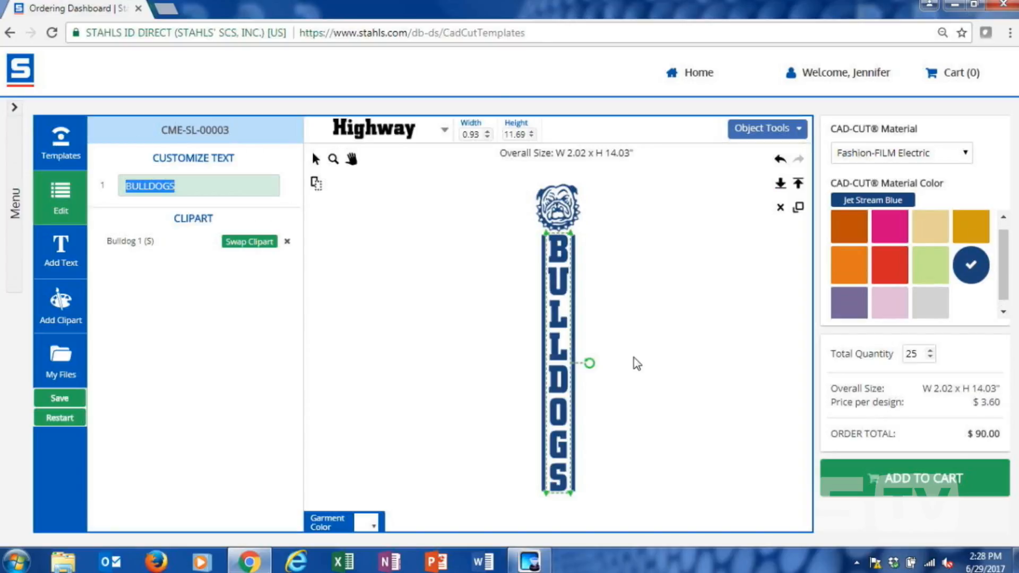
Step: Deselect the vertical BULLDOGS text and change the CAD-CUT material to Adhesive
left_click(458, 488)
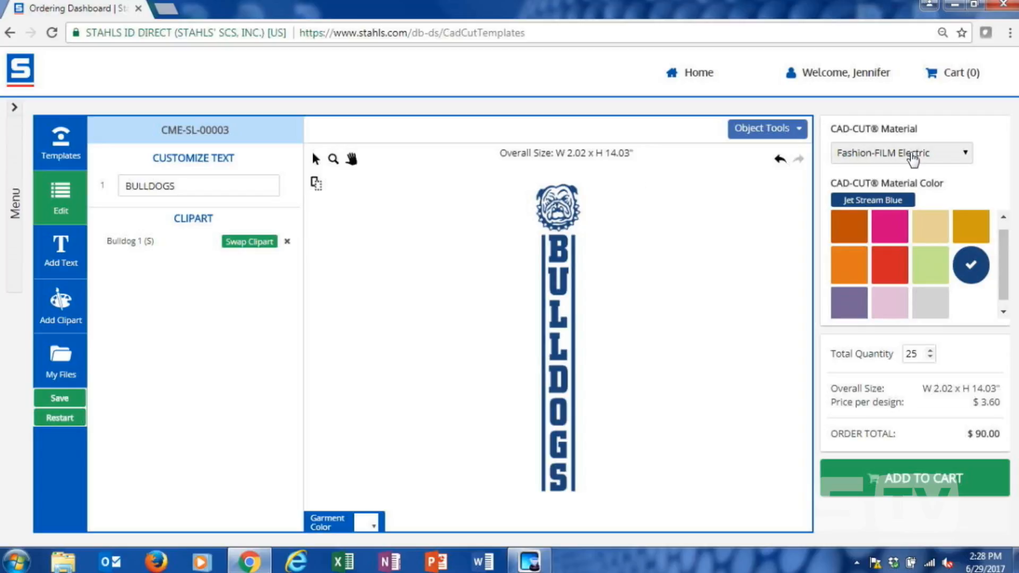
left_click(913, 158)
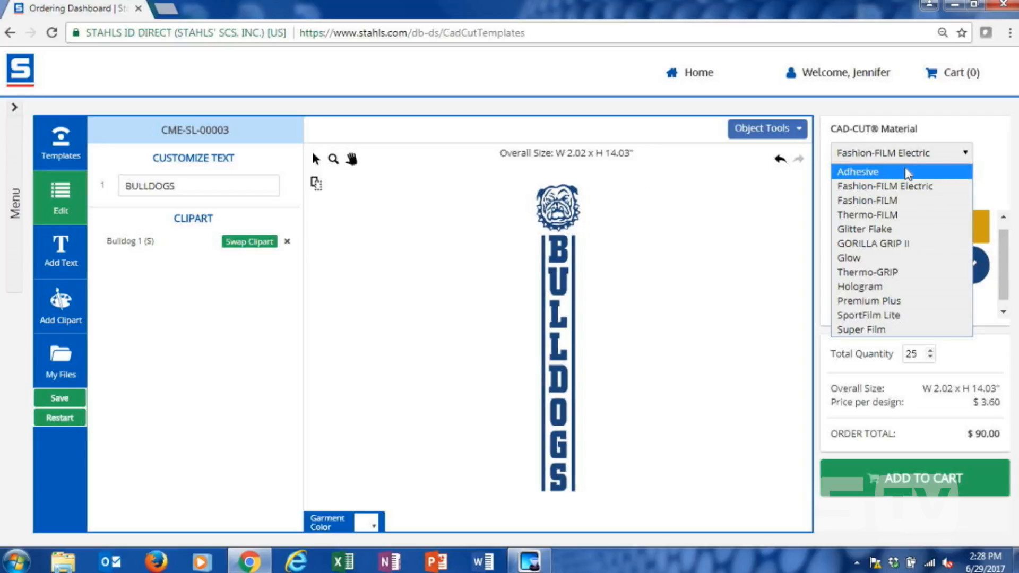
left_click(907, 172)
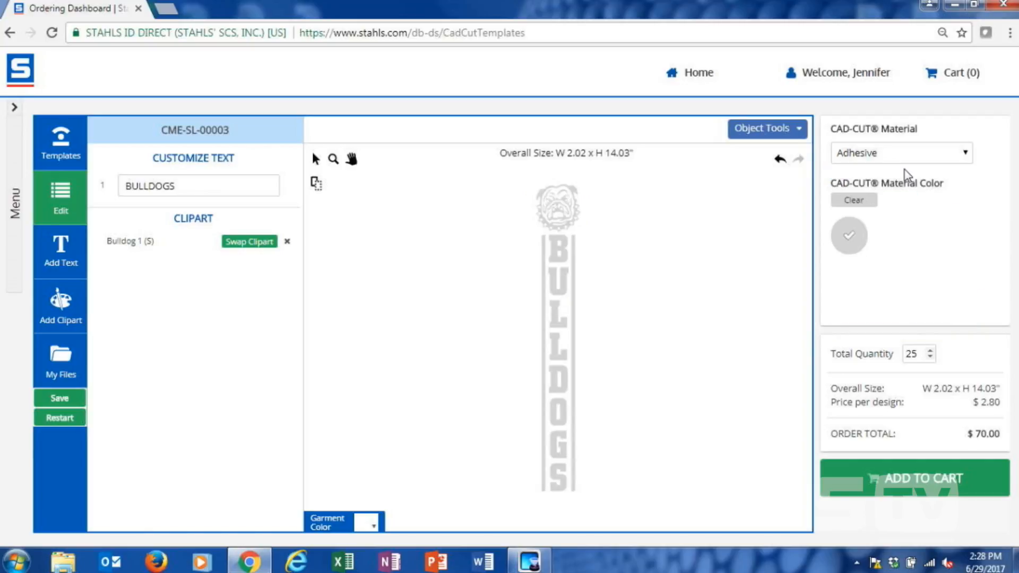